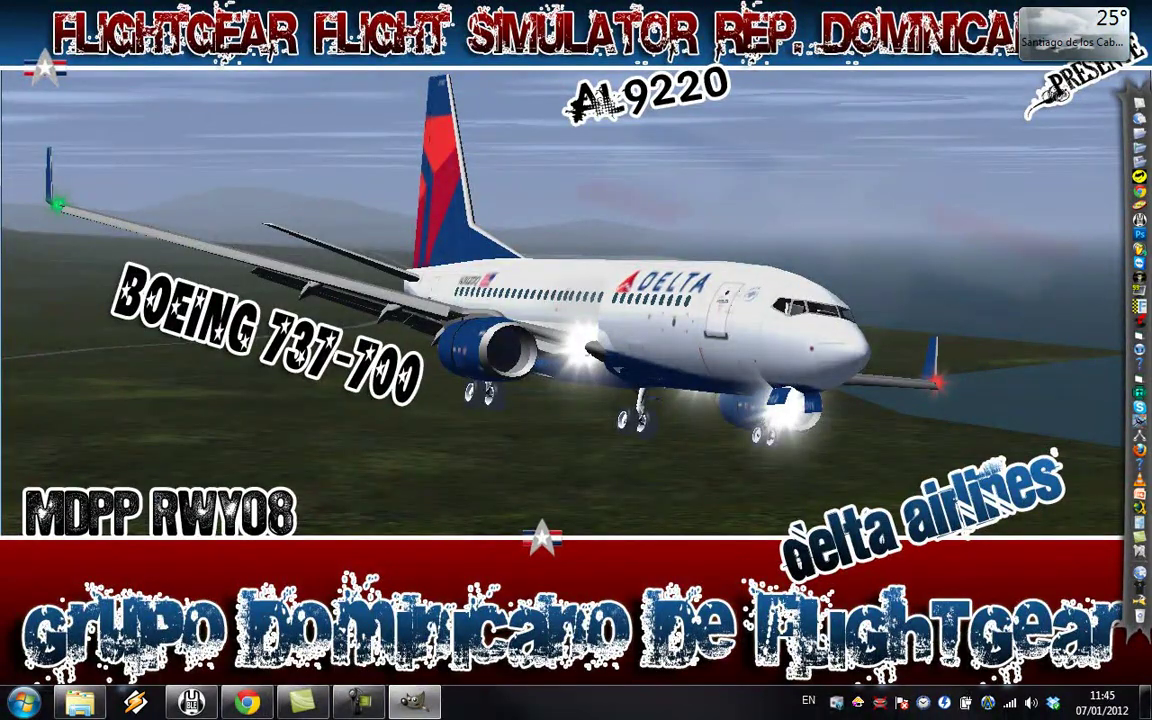
Switch to GIMP with the paintkit.xcf image open.
key(alt+Tab)
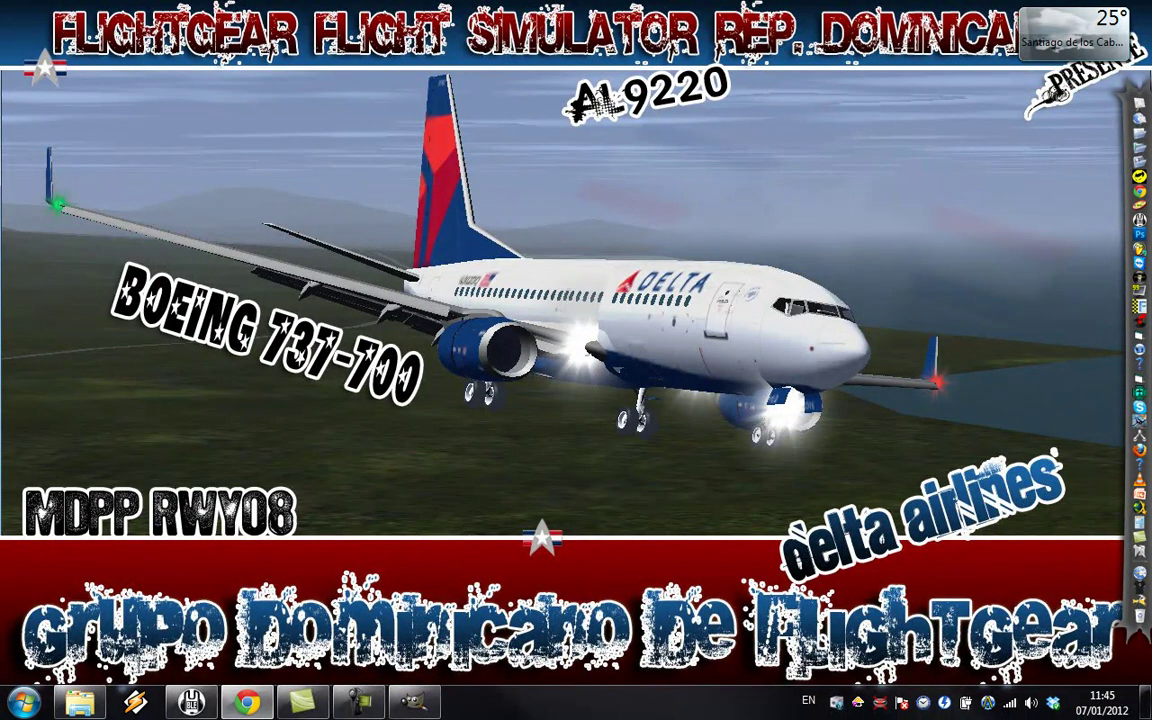
key(super+Down)
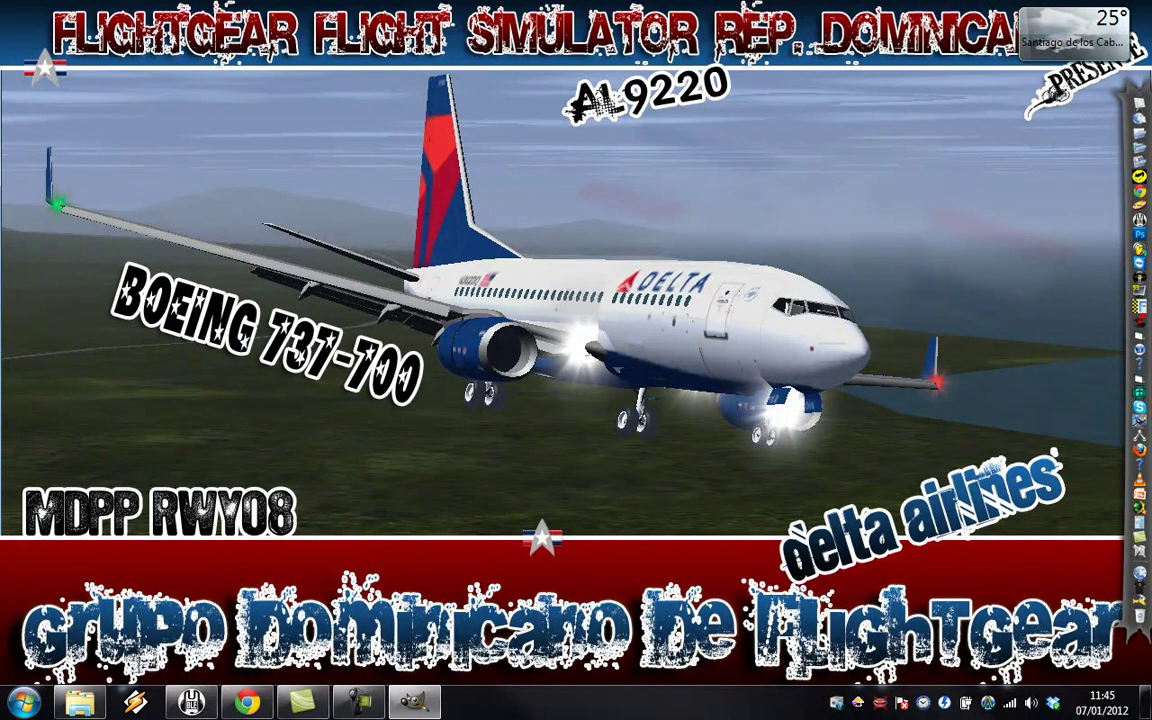
key(alt+Tab)
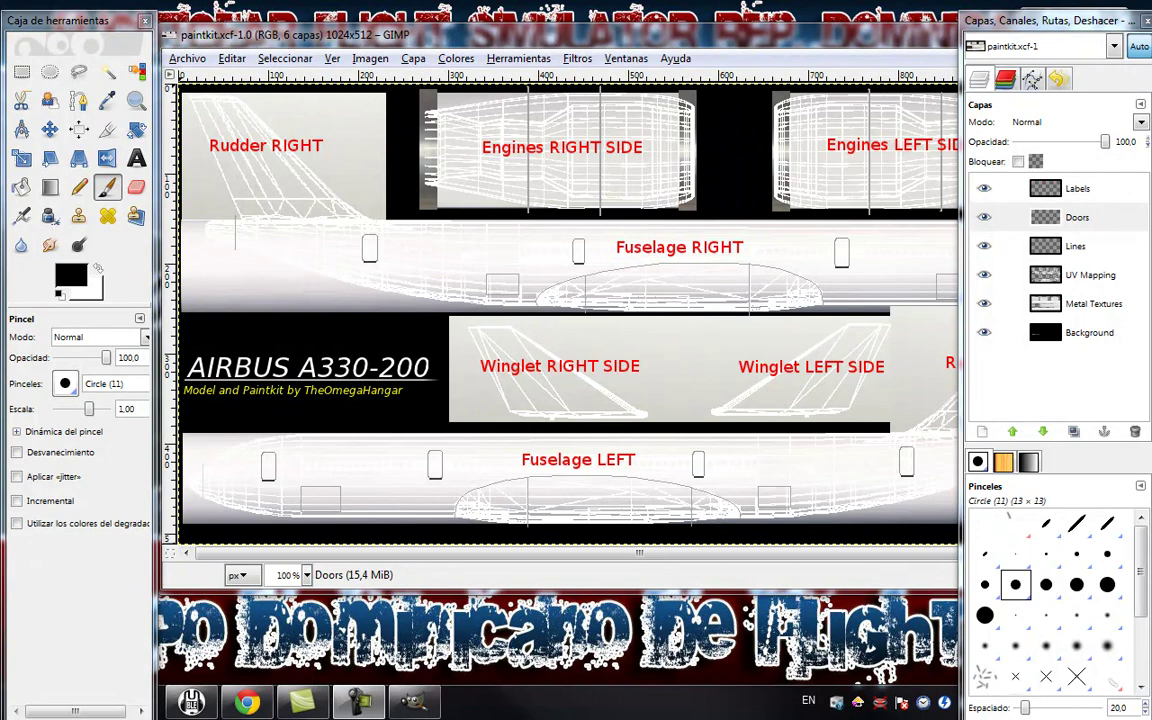
Save the paint kit in the Downloads folder as a Photoshop image named paintkita330-200.psd.
click(187, 58)
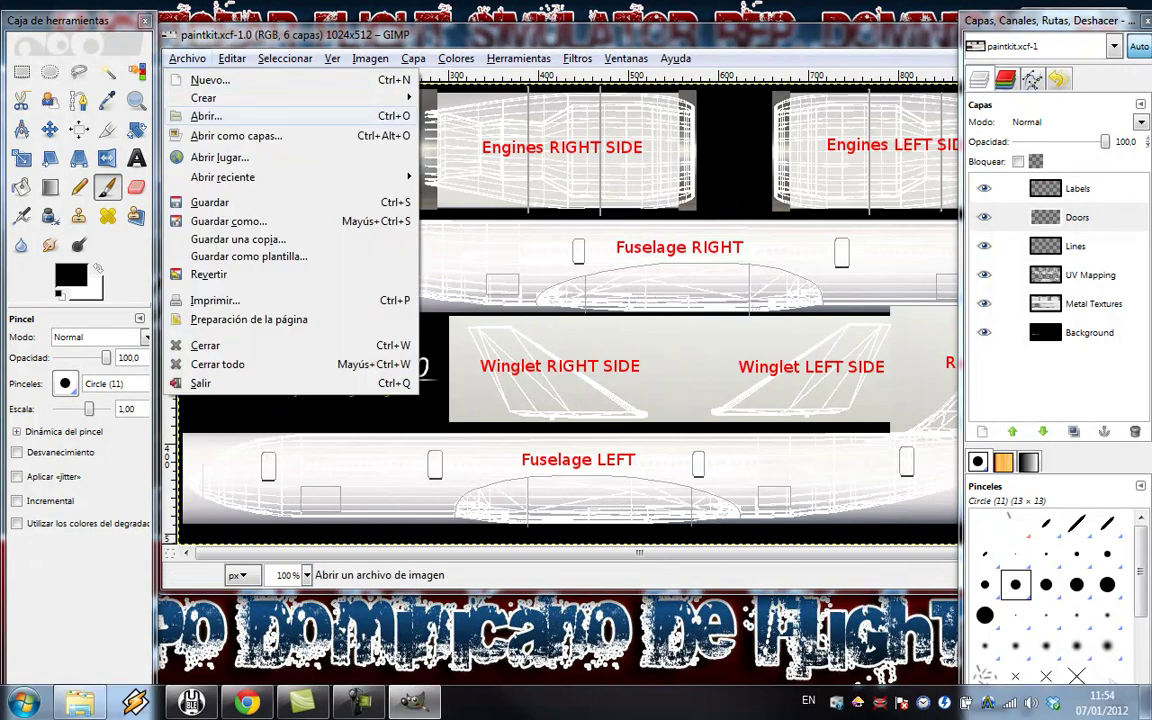
click(229, 221)
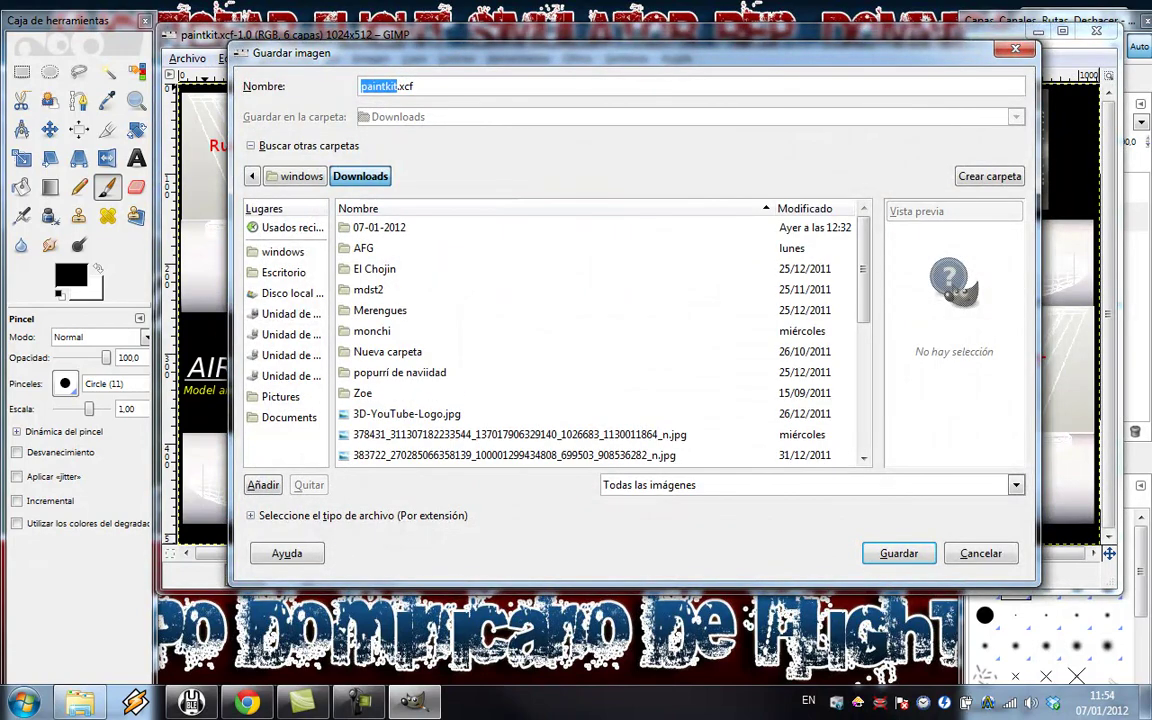
click(1016, 485)
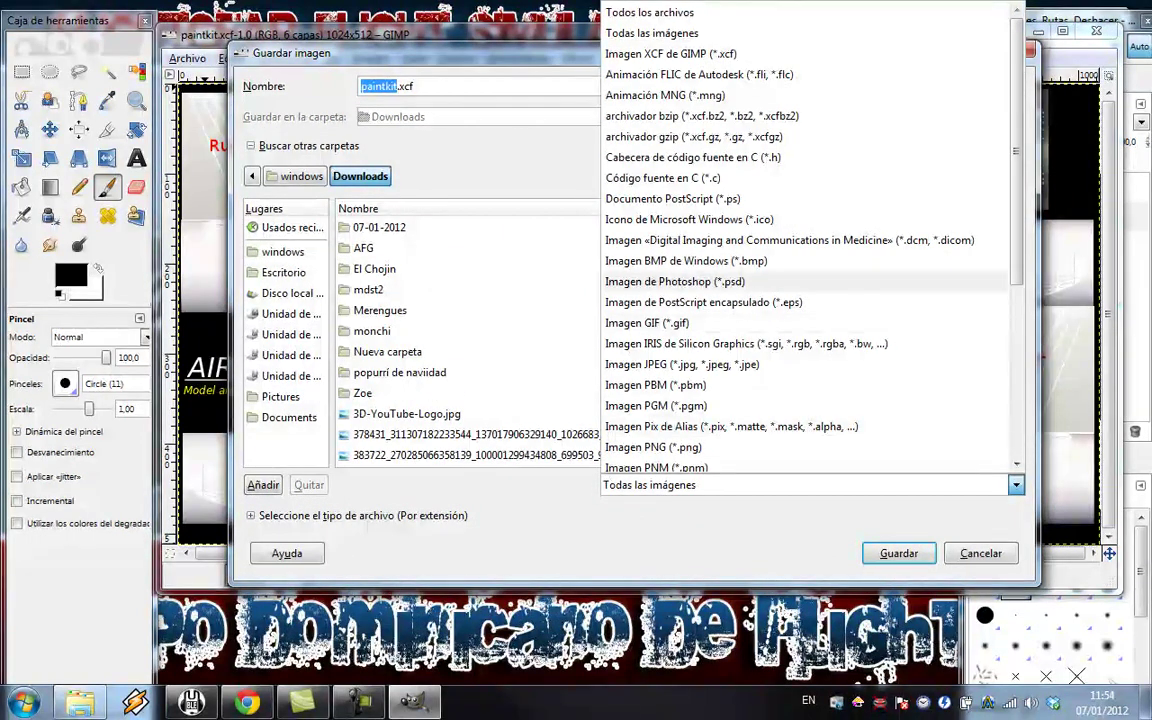
click(673, 281)
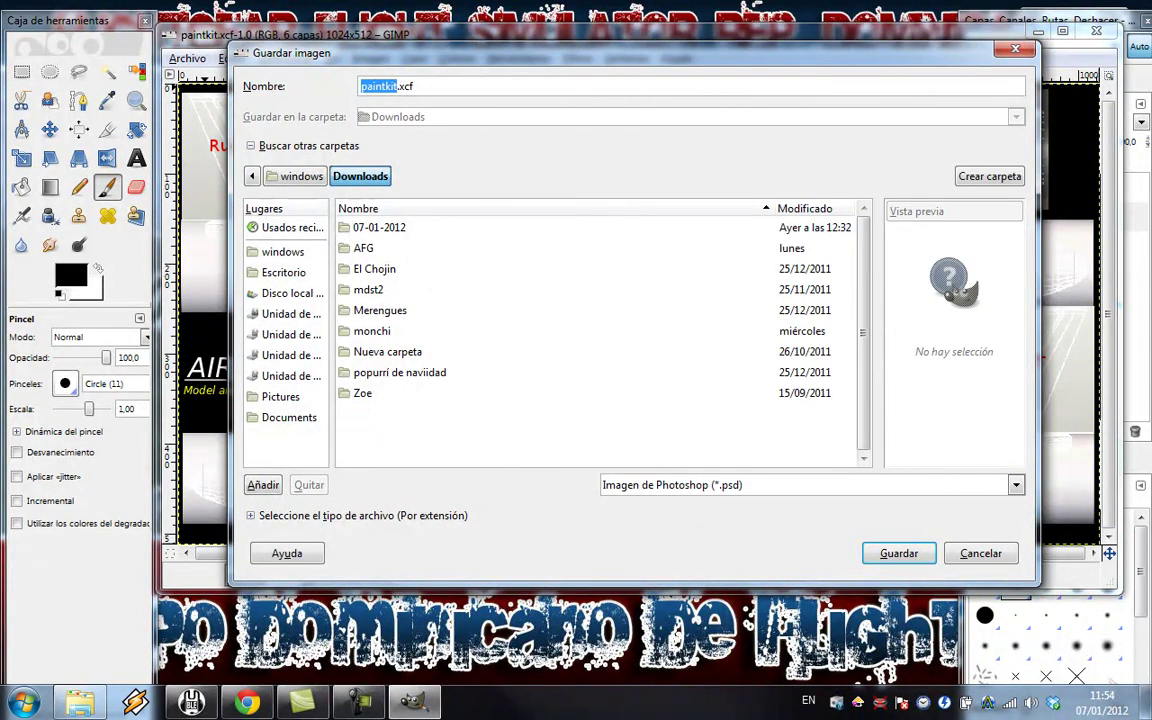
click(416, 86)
key(BackSpace)
key(BackSpace)
key(BackSpace)
key(BackSpace)
key(BackSpace)
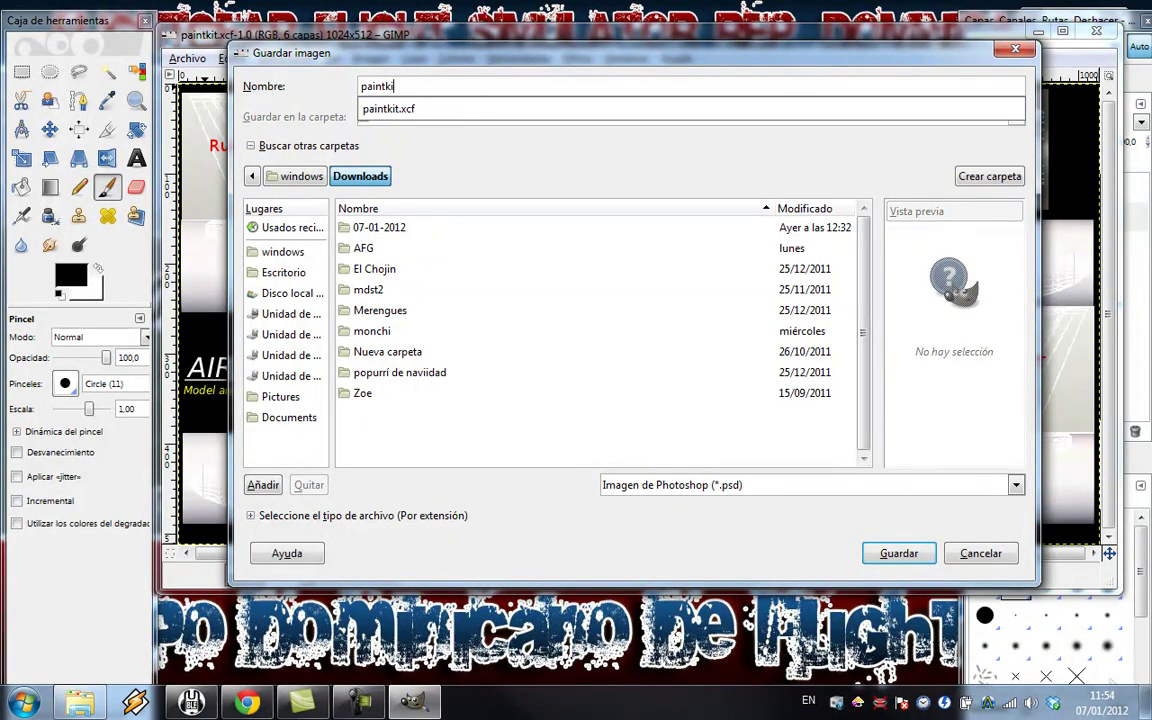
text(t)
text(a330-200.psd)
key(Return)
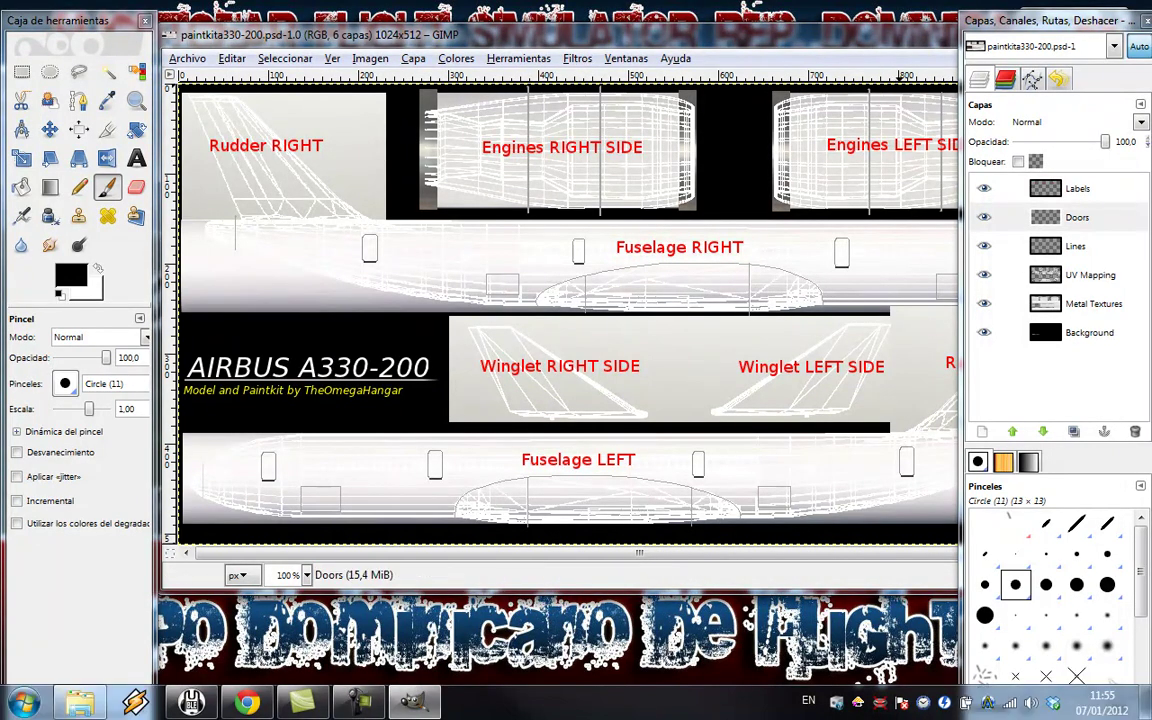
Close the saved paint kit image and quit GIMP.
drag(890, 34, 738, 75)
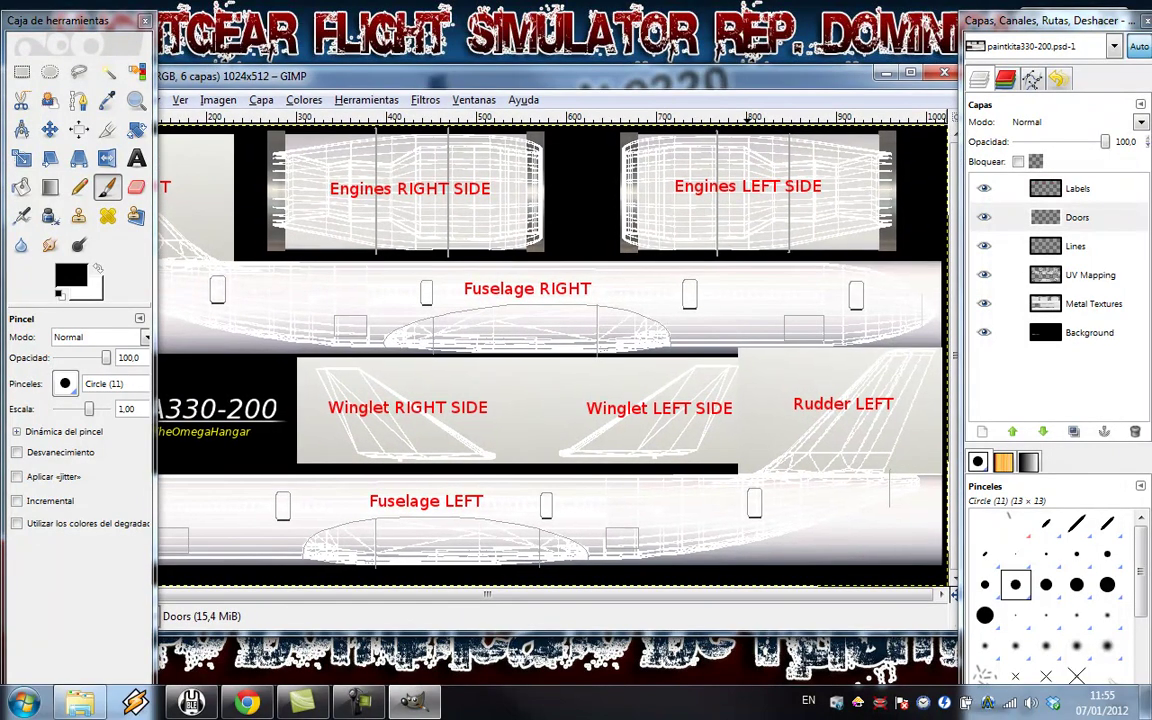
click(944, 73)
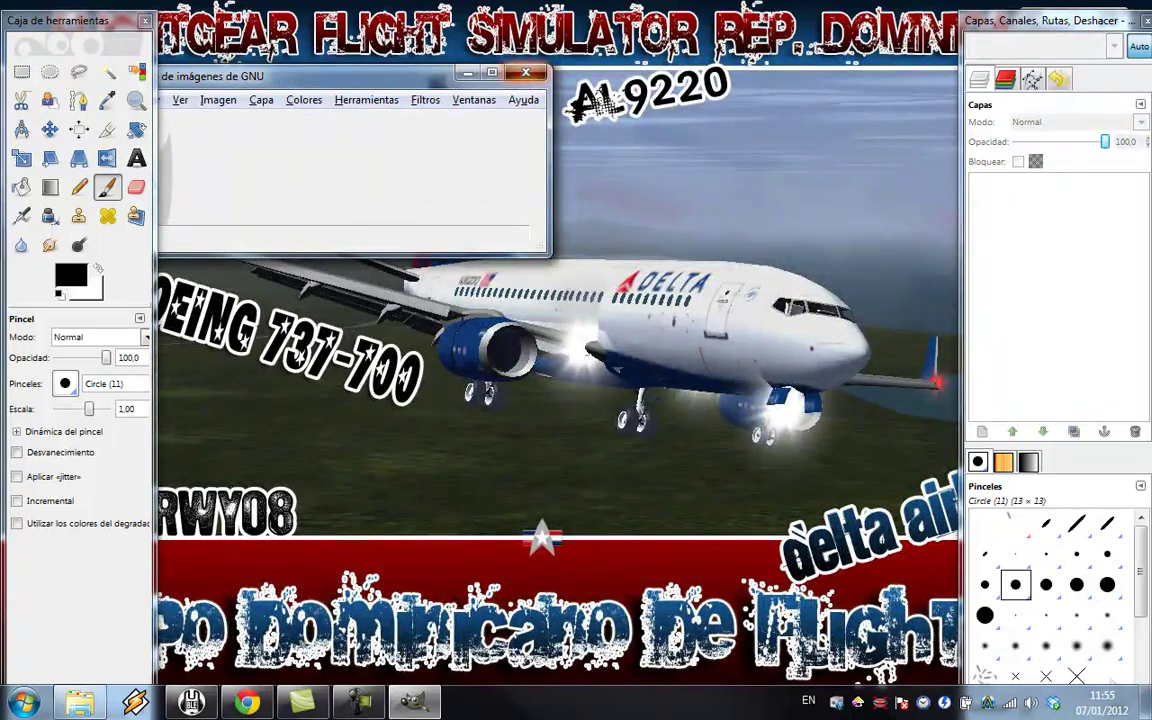
click(528, 74)
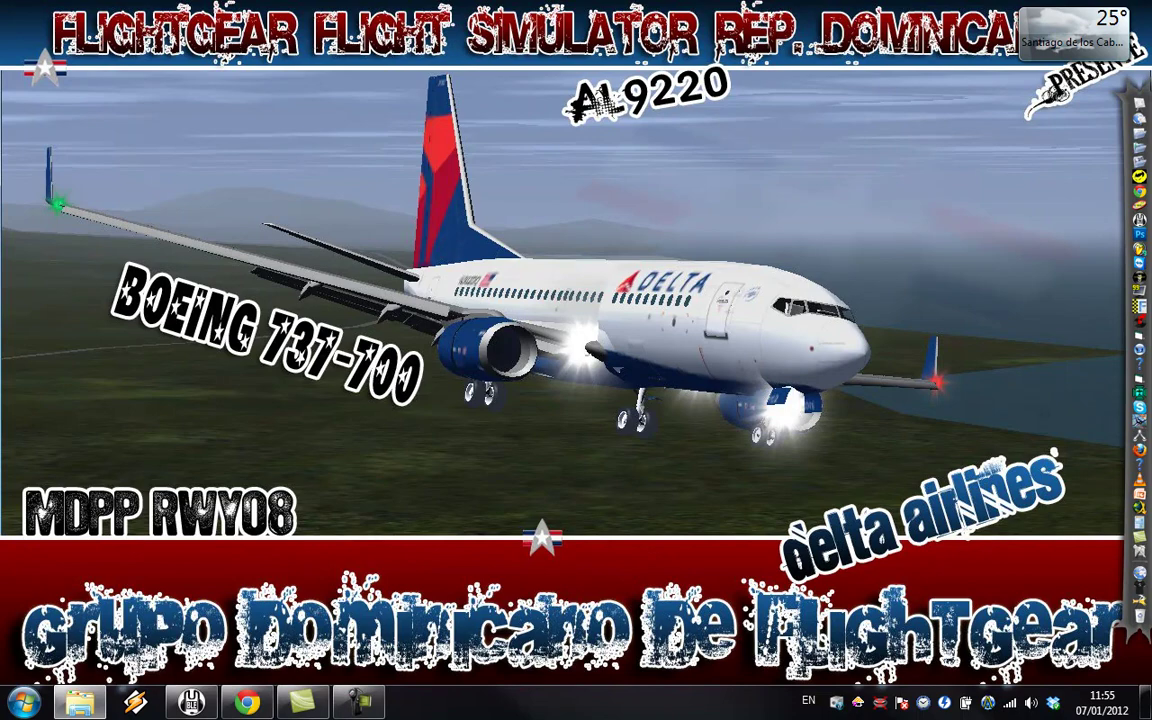
In Windows Explorer, move paintkita330-200.psd from Descargas into the Nueva carpeta folder of the Vídeos library.
click(79, 702)
drag(560, 66, 580, 0)
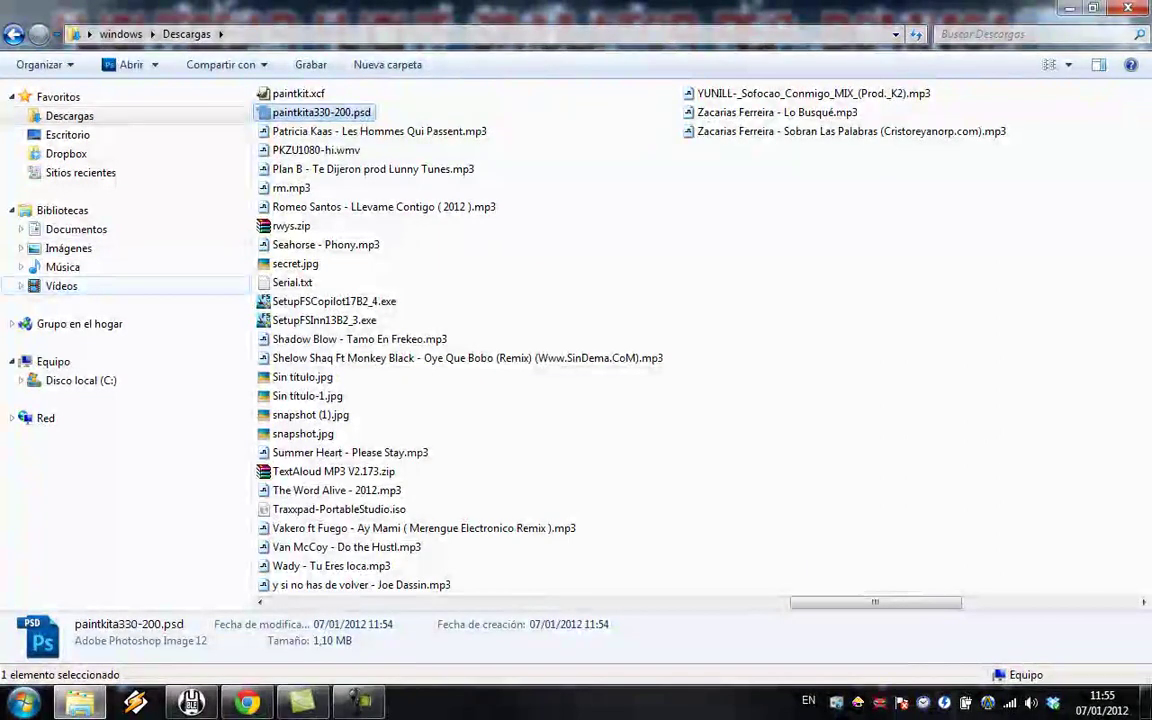
click(62, 267)
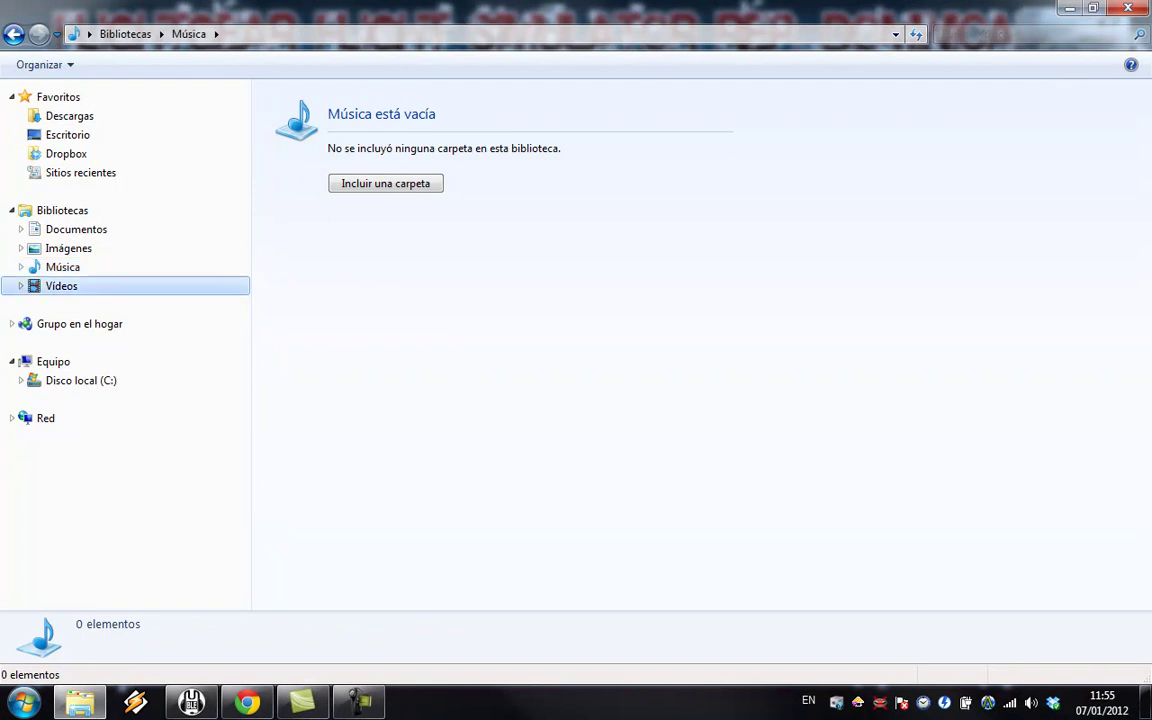
click(61, 286)
double_click(310, 255)
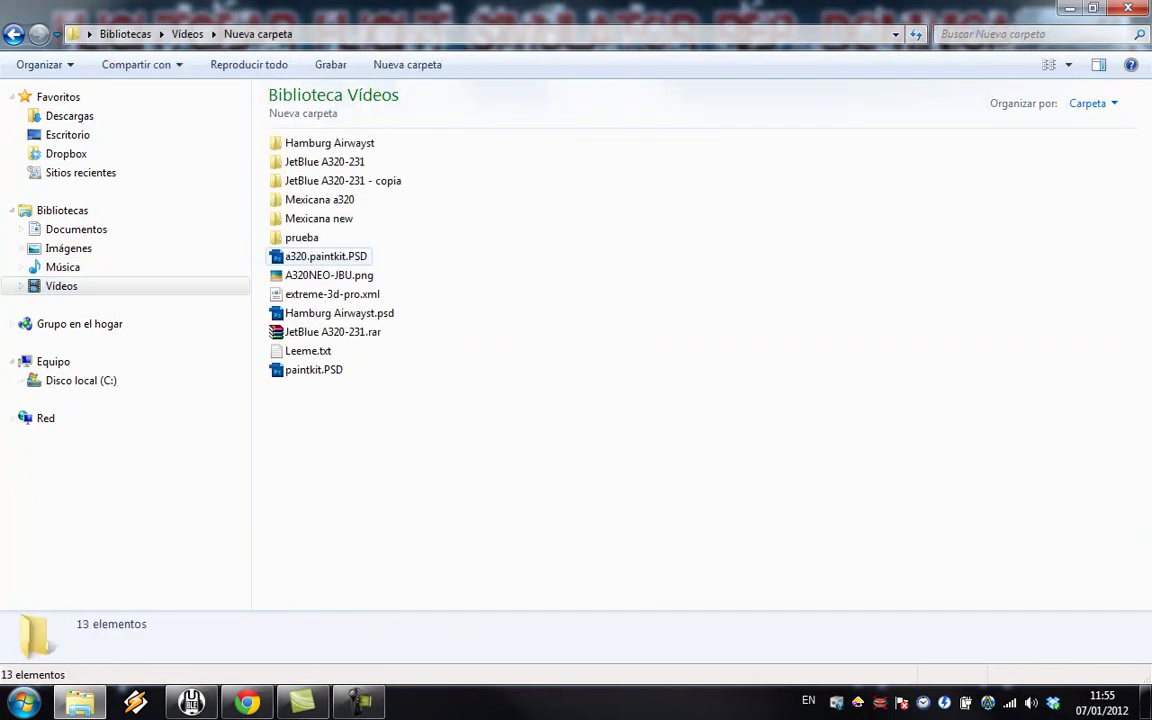
click(322, 256)
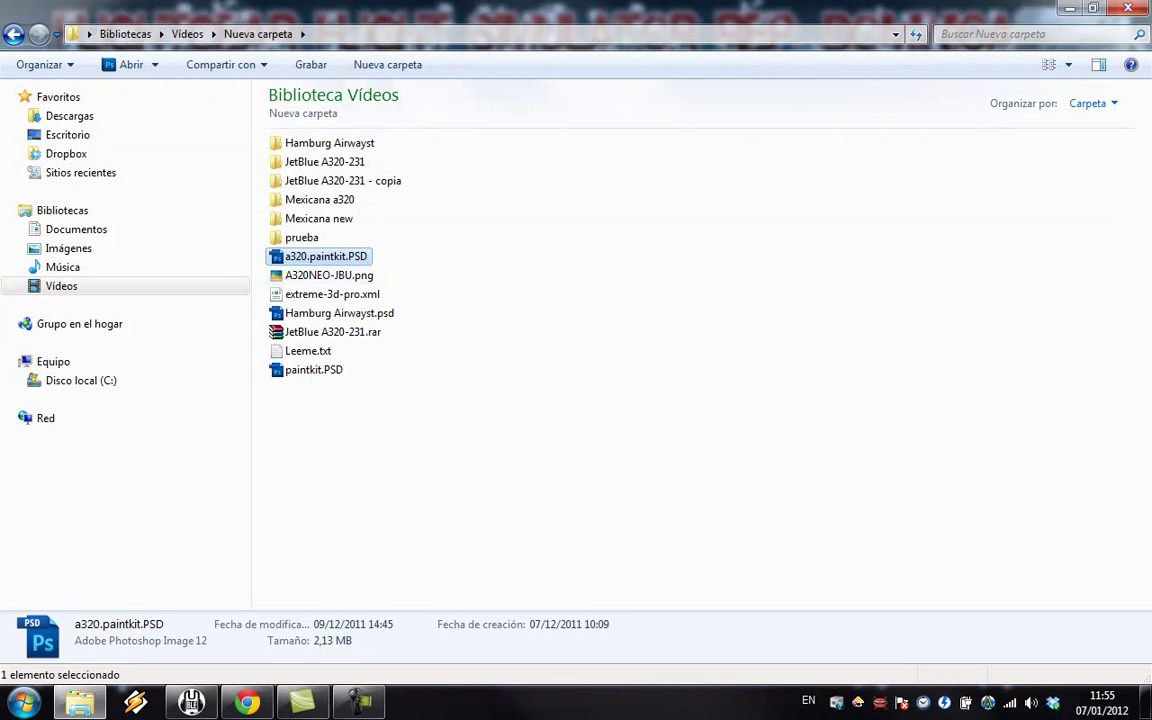
click(353, 211)
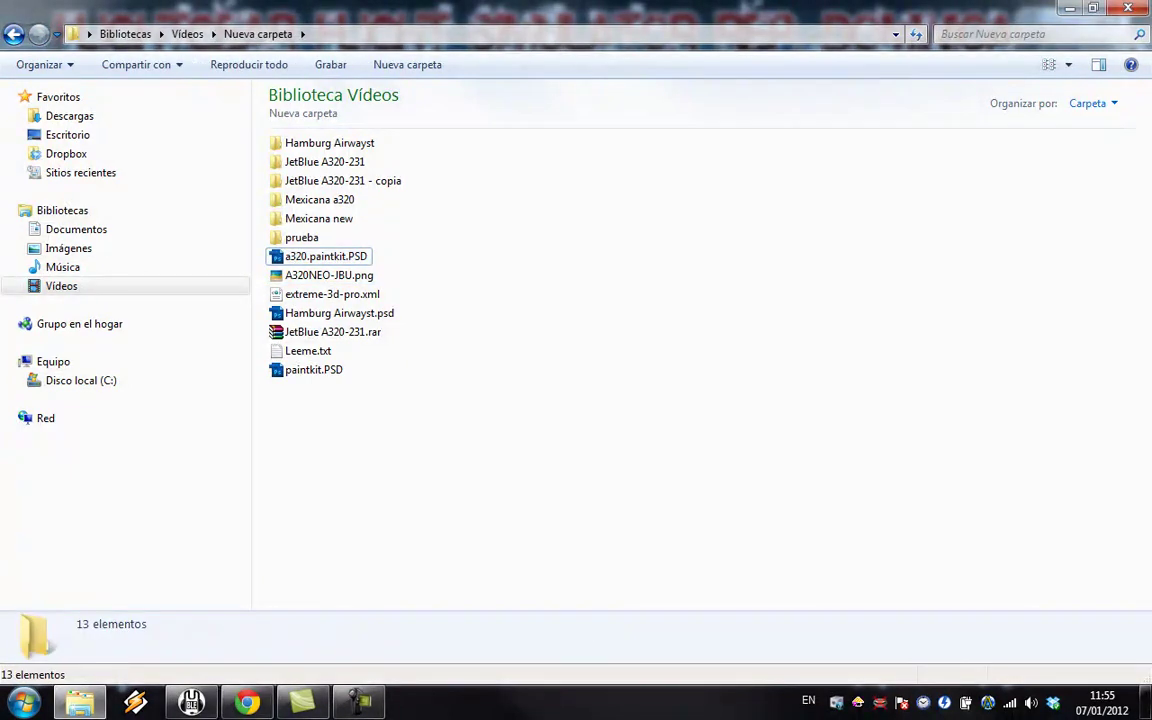
right_click(353, 211)
click(402, 337)
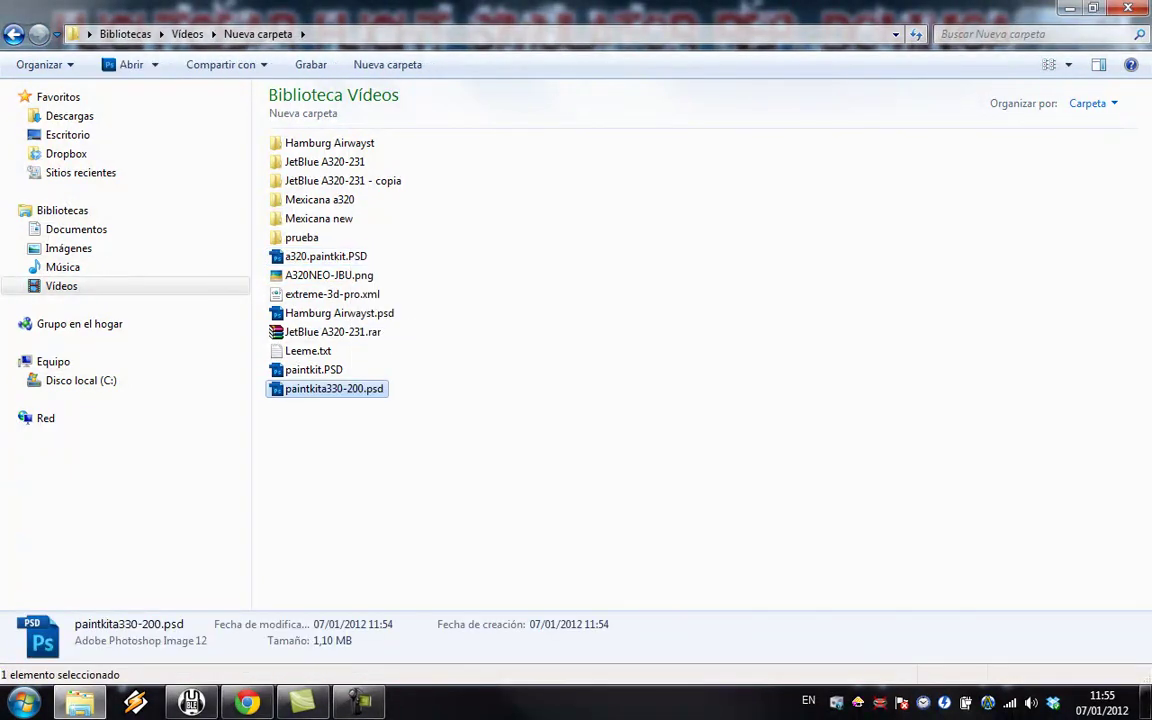
click(402, 337)
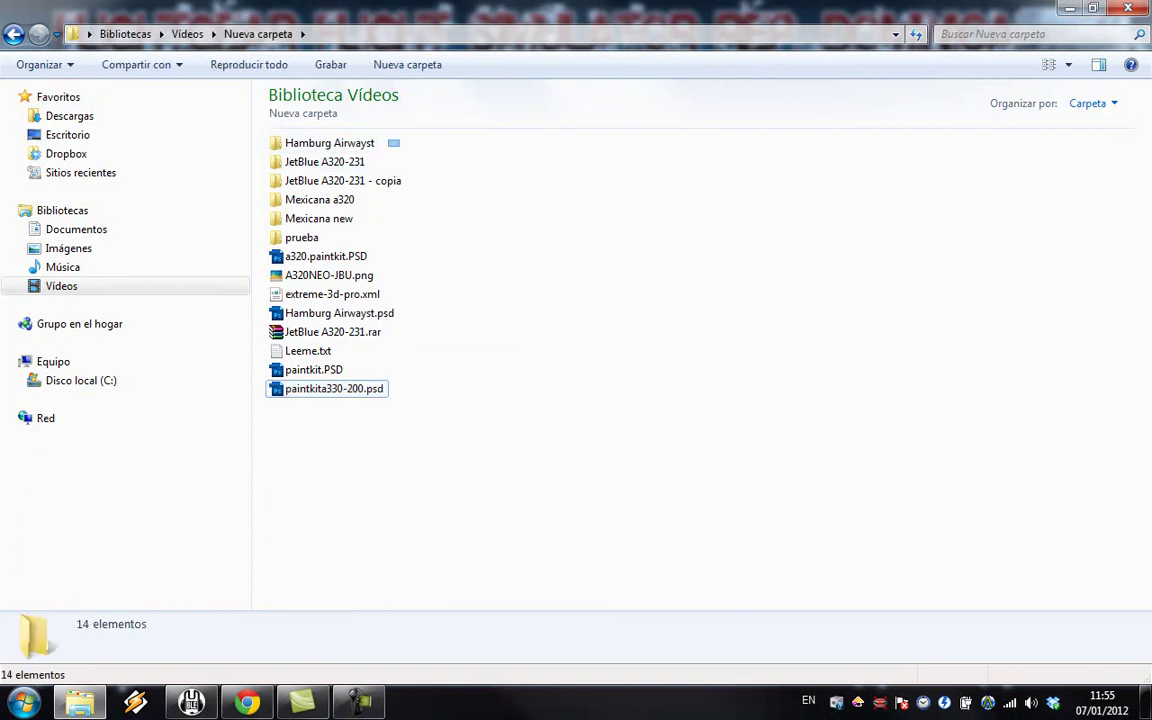
Open paintkita330-200.psd from Nueva carpeta in Photoshop.
drag(399, 140, 318, 213)
drag(399, 211, 245, 165)
click(420, 220)
click(334, 389)
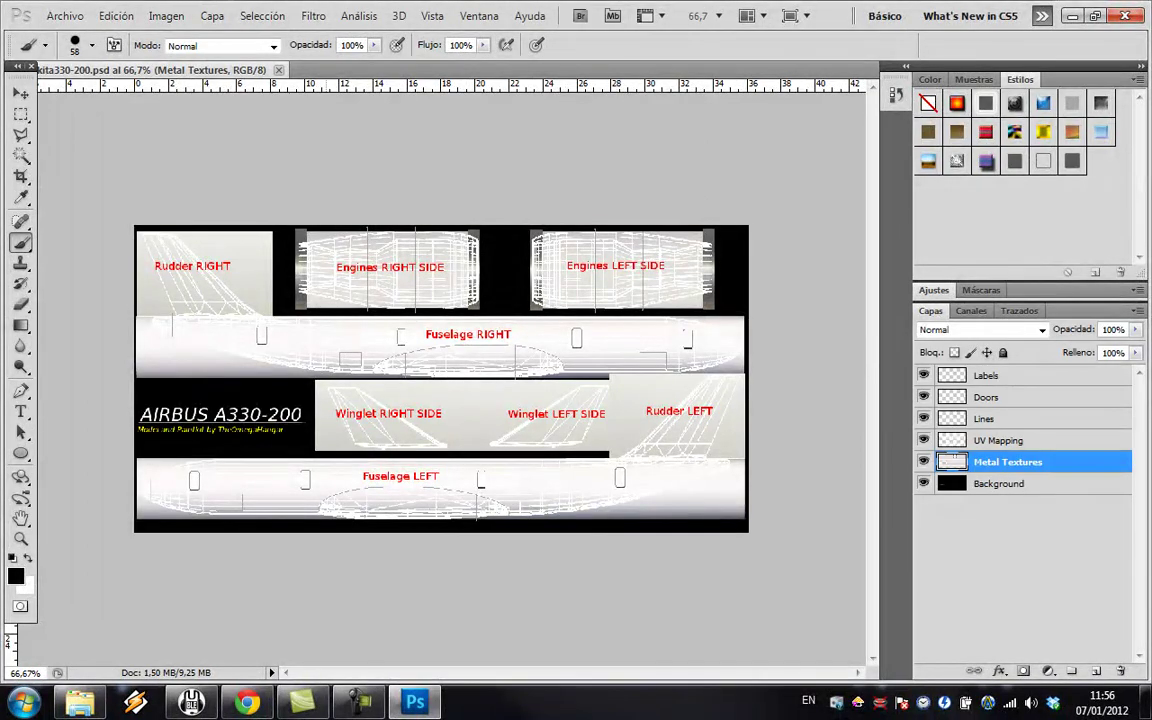
View the paint kit at actual pixel size and examine what the Metal Textures, UV Mapping and Lines layers each contribute.
click(21, 539)
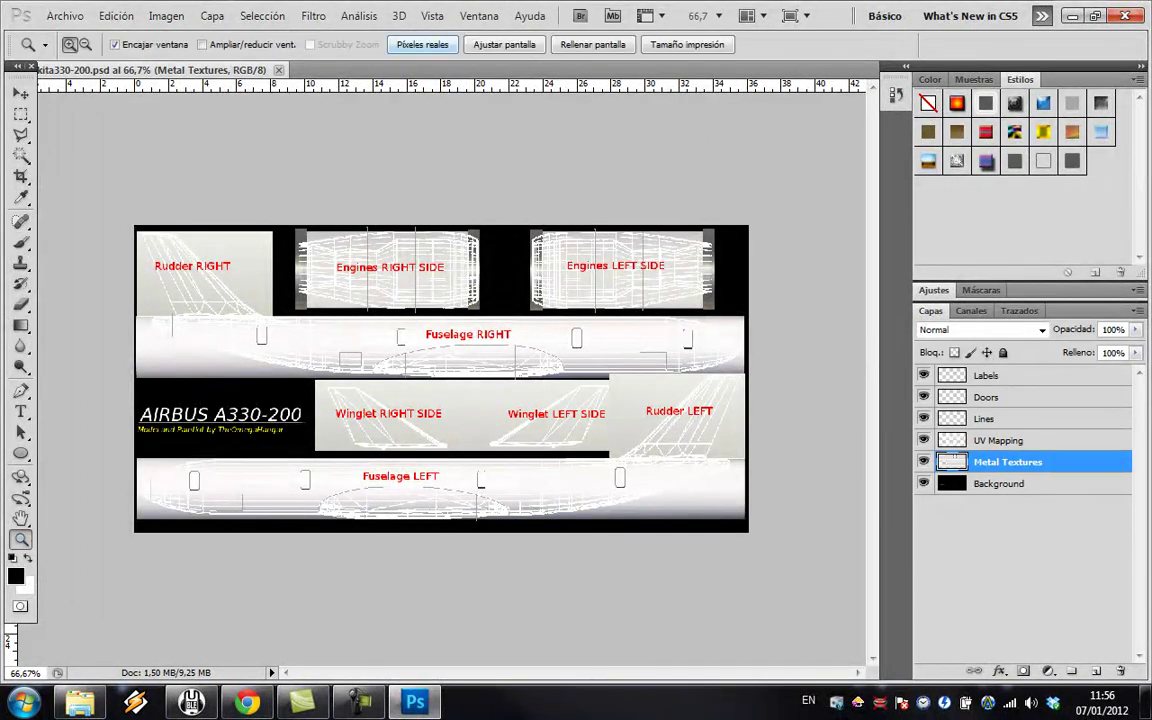
click(422, 44)
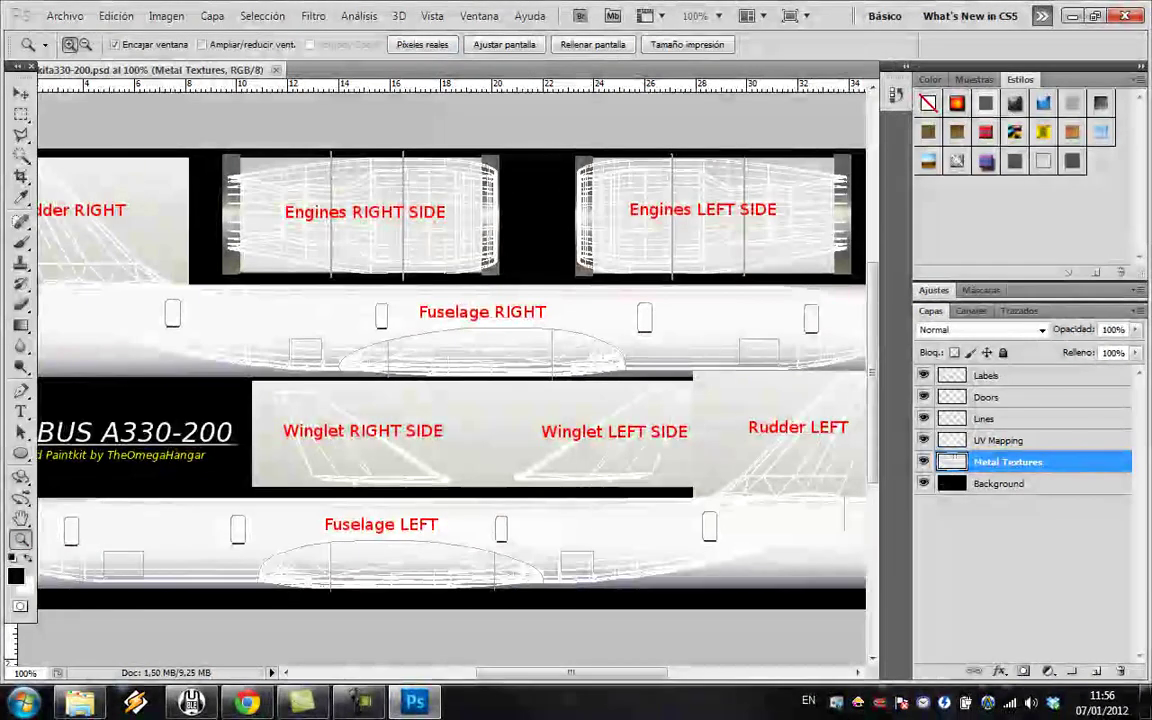
click(924, 462)
click(924, 462)
click(924, 440)
click(924, 440)
click(924, 440)
click(924, 440)
click(924, 419)
click(924, 419)
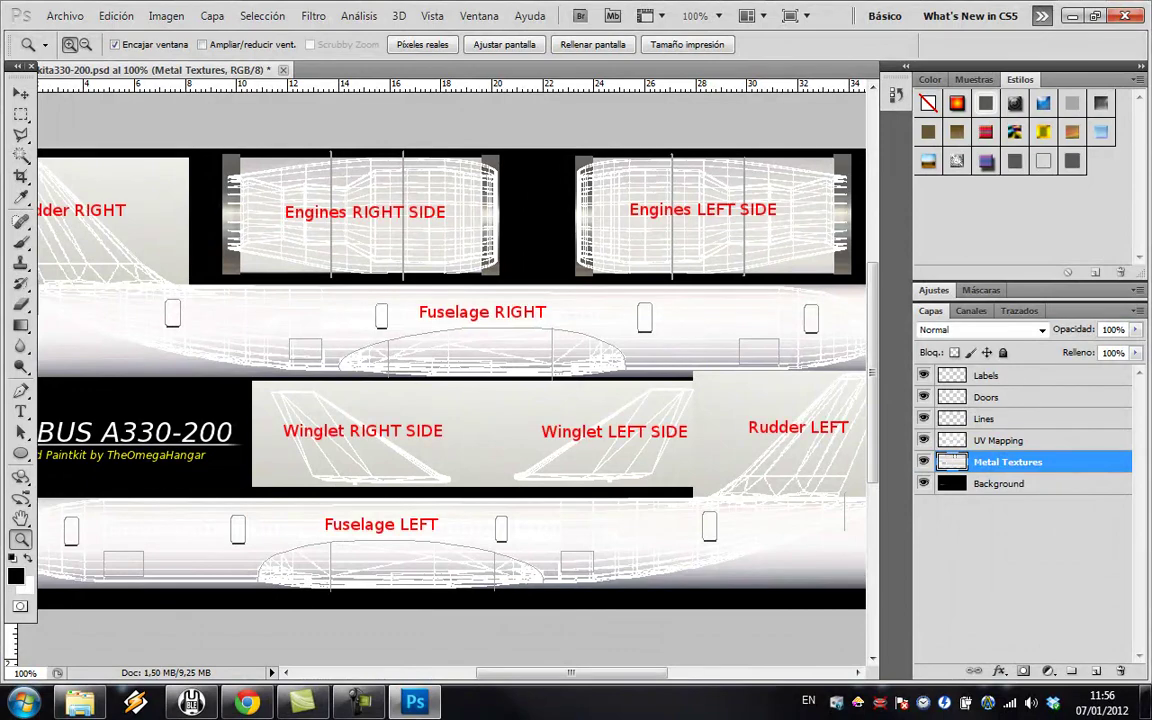
Hide the Metal Textures layer of the paint kit.
mouse_move(571, 673)
mouse_down()
mouse_move(532, 673)
mouse_move(574, 672)
mouse_up()
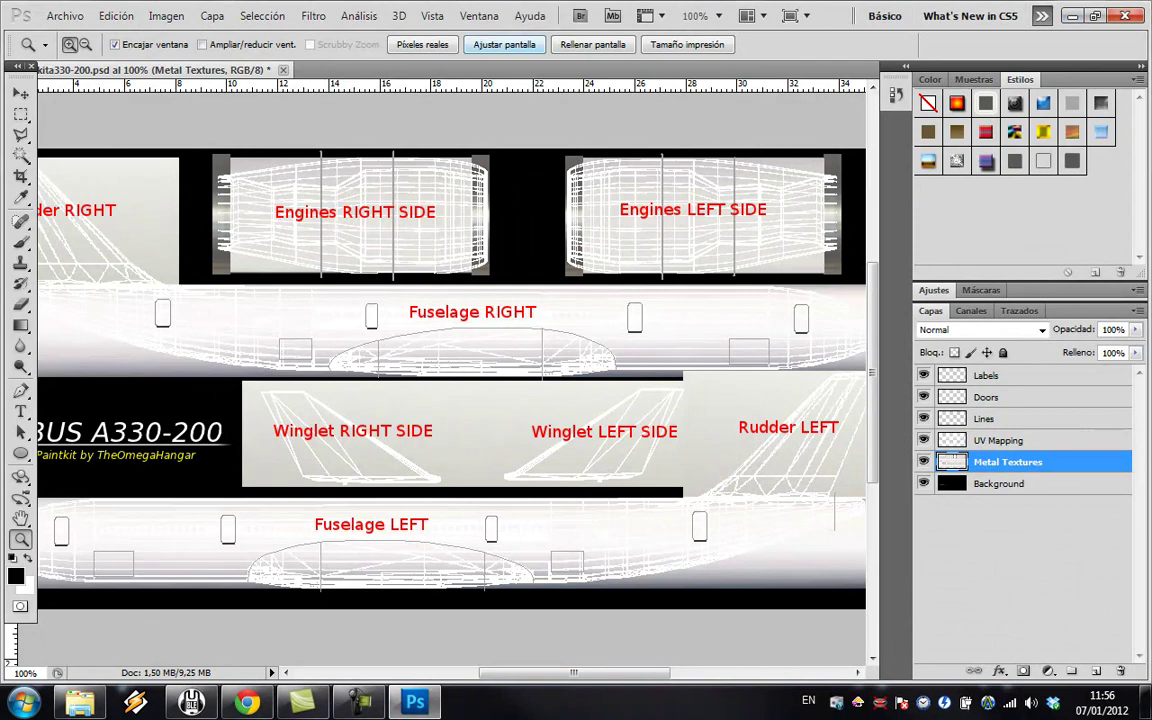
click(504, 44)
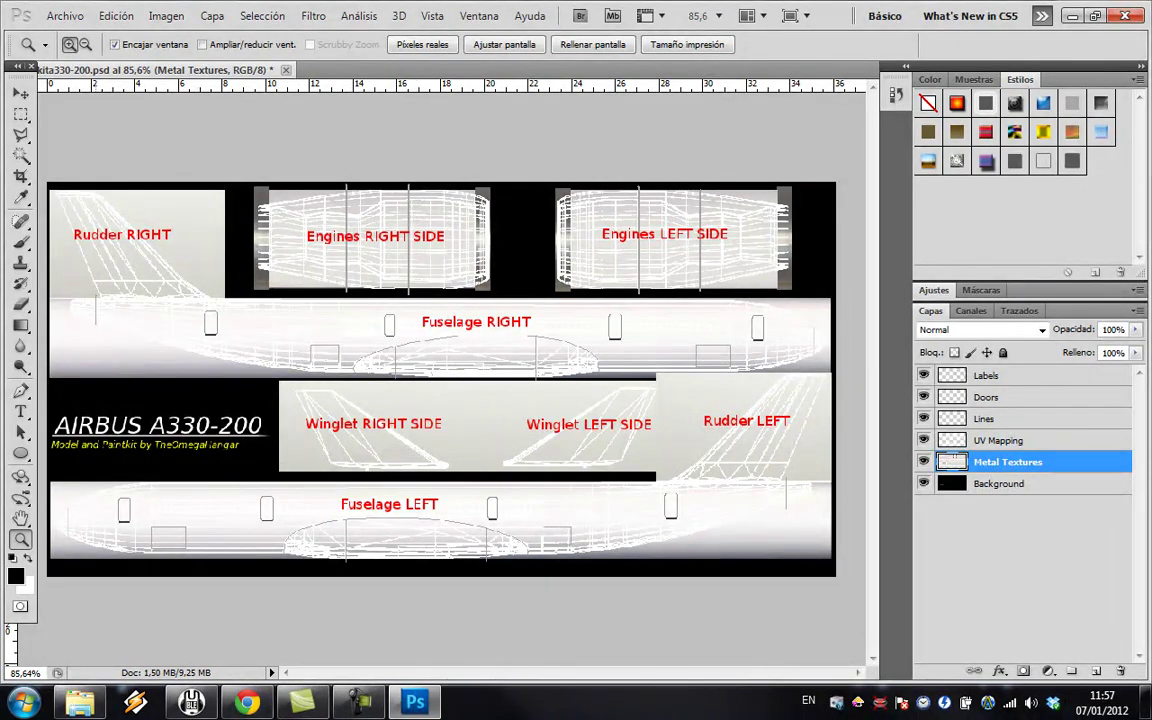
drag(236, 333, 830, 372)
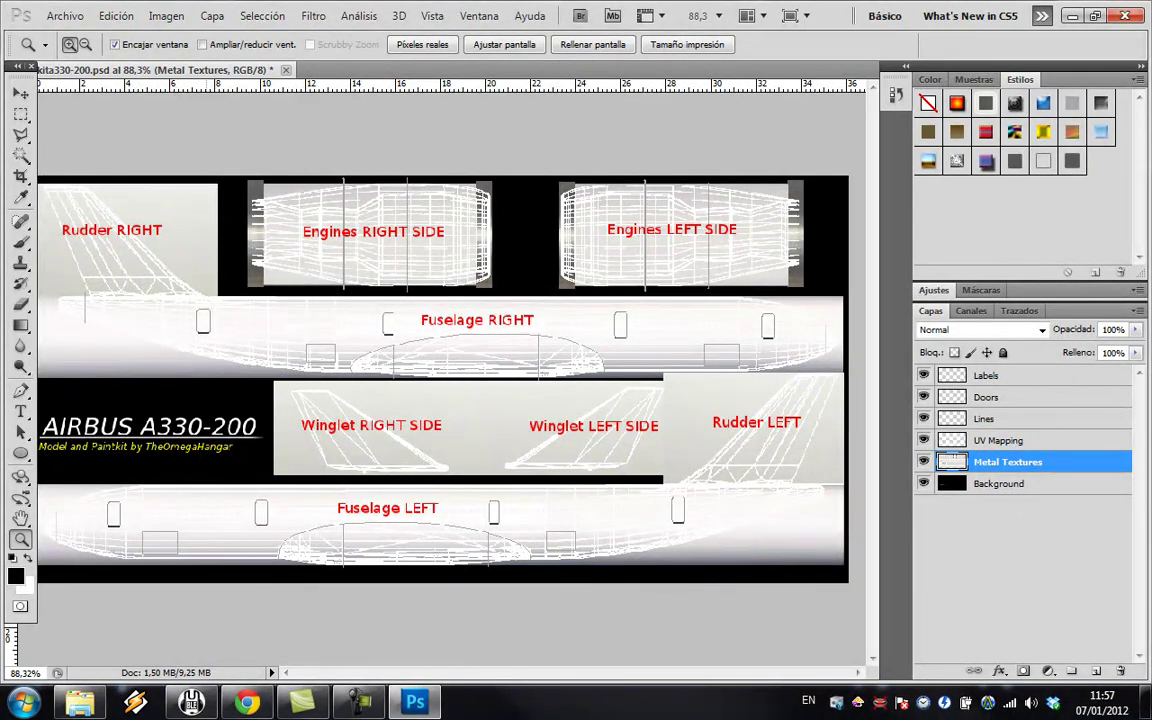
click(923, 461)
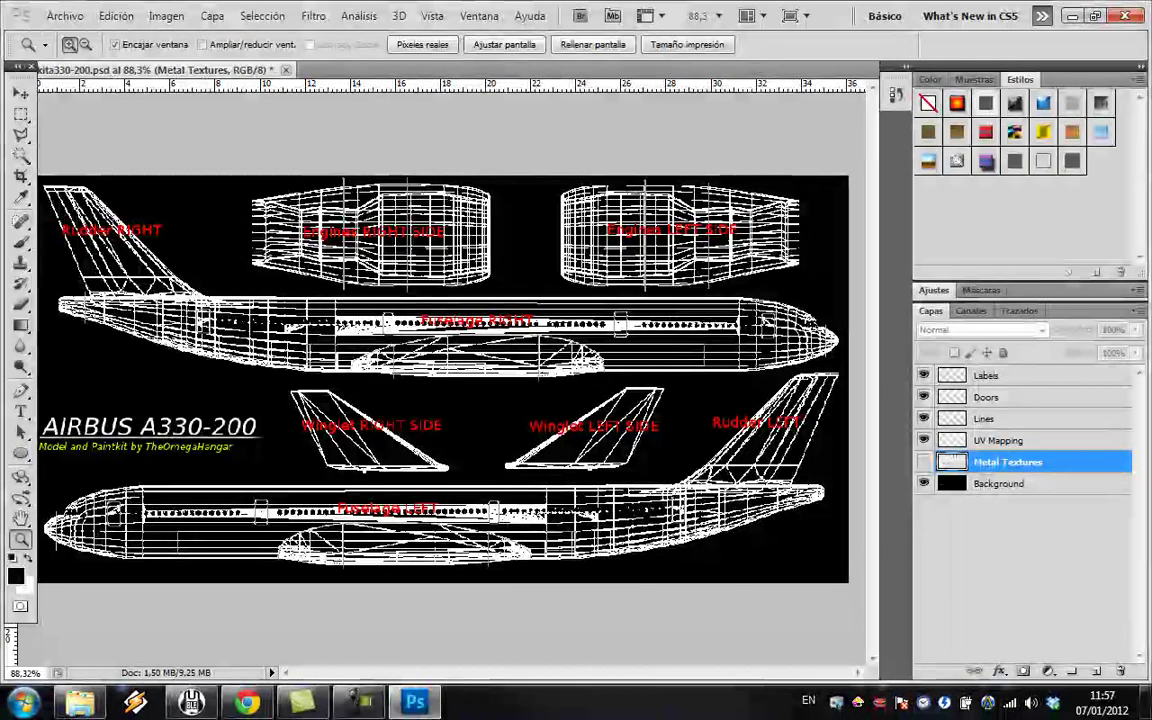
Create a new 1200 × 829 pixel RGB document with a white background and paste the copied Air China aircraft photo into it.
key(ctrl+n)
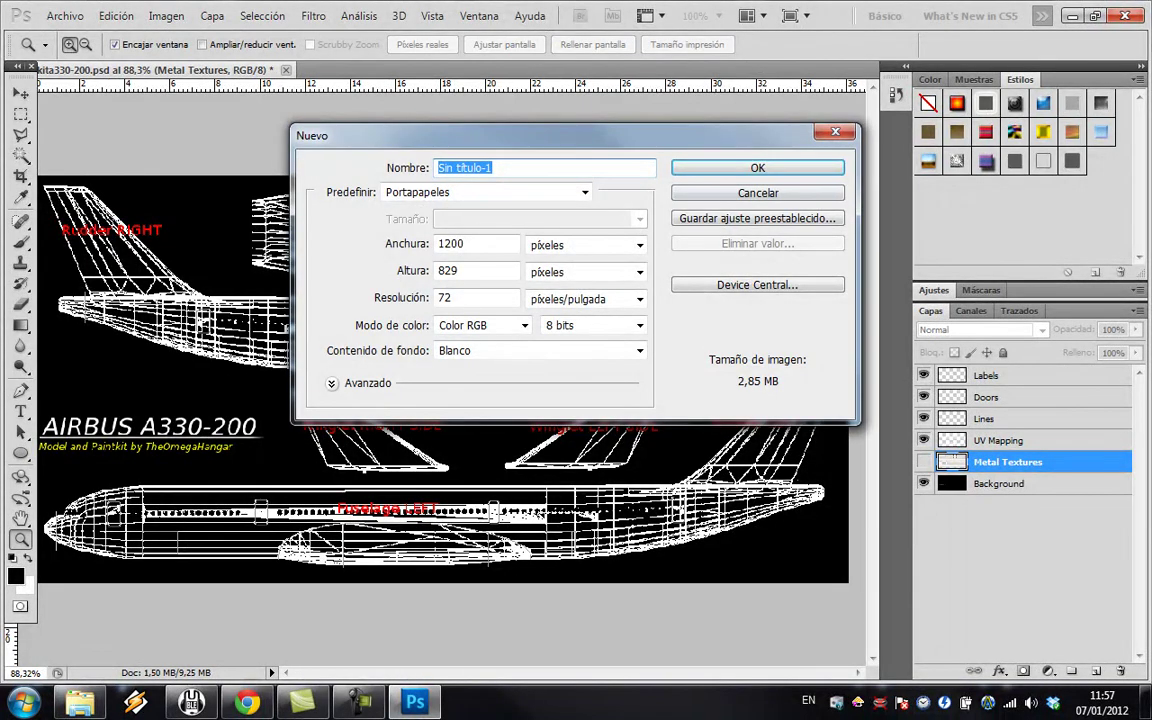
key(Escape)
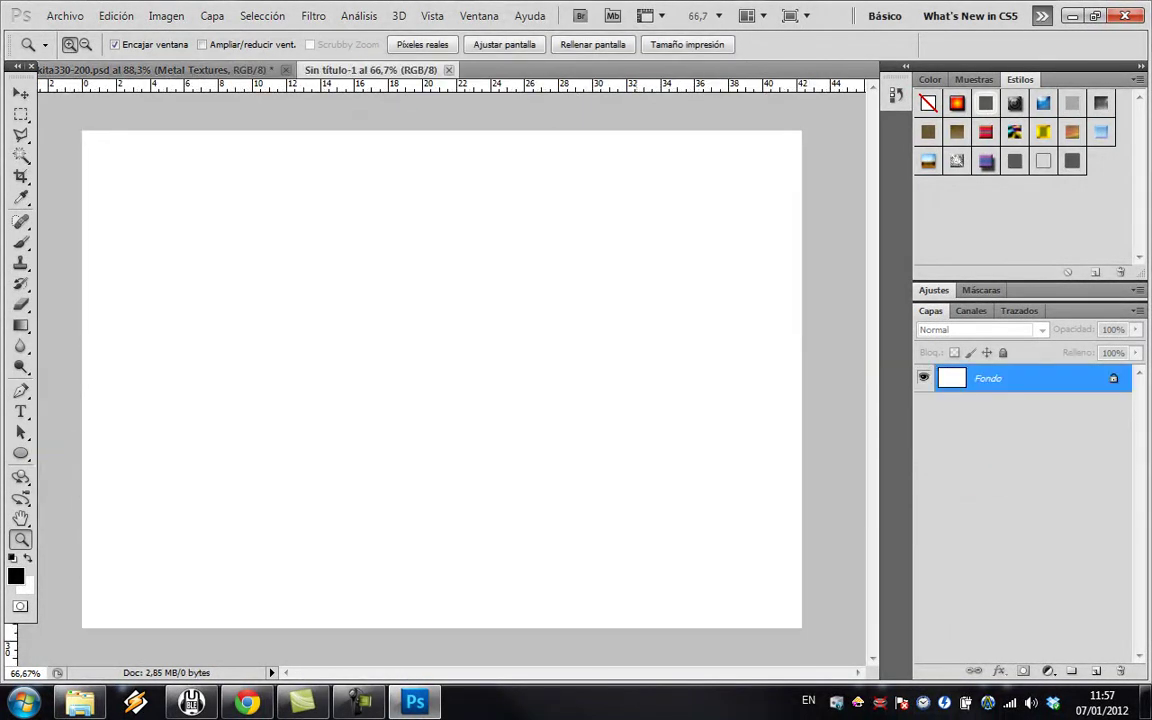
key(ctrl+v)
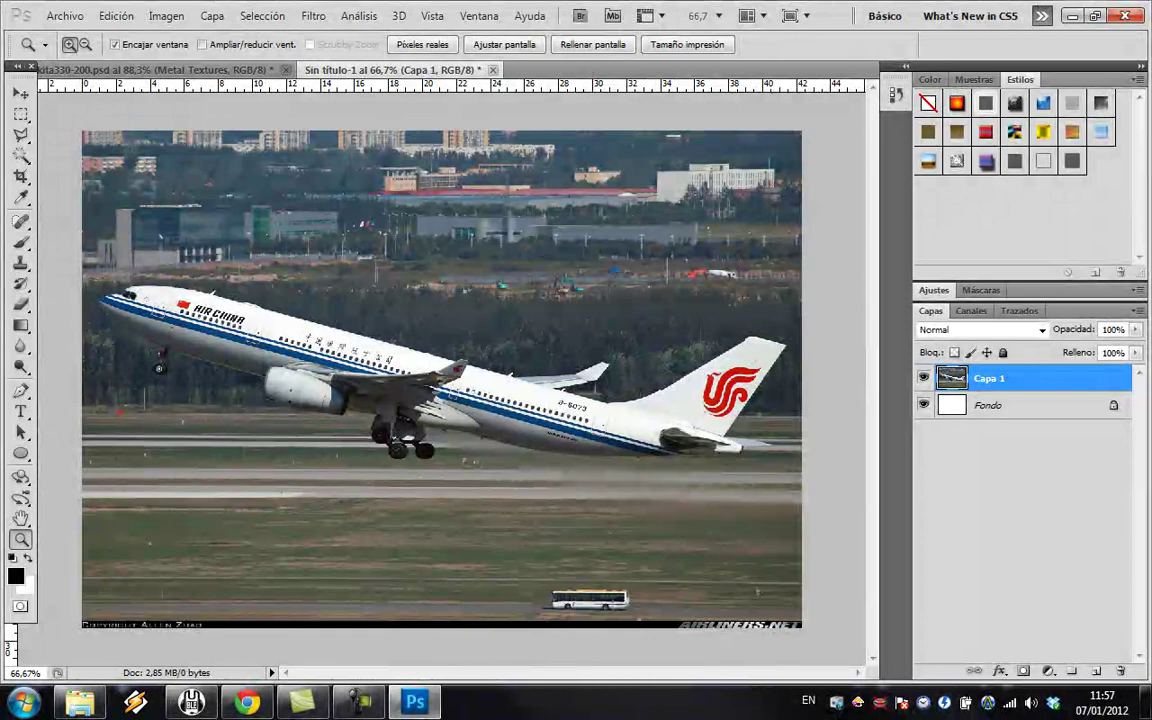
Sample the grey of the lower front fuselage in the Air China photo as the foreground colour with the Eyedropper.
click(422, 44)
drag(572, 673, 531, 672)
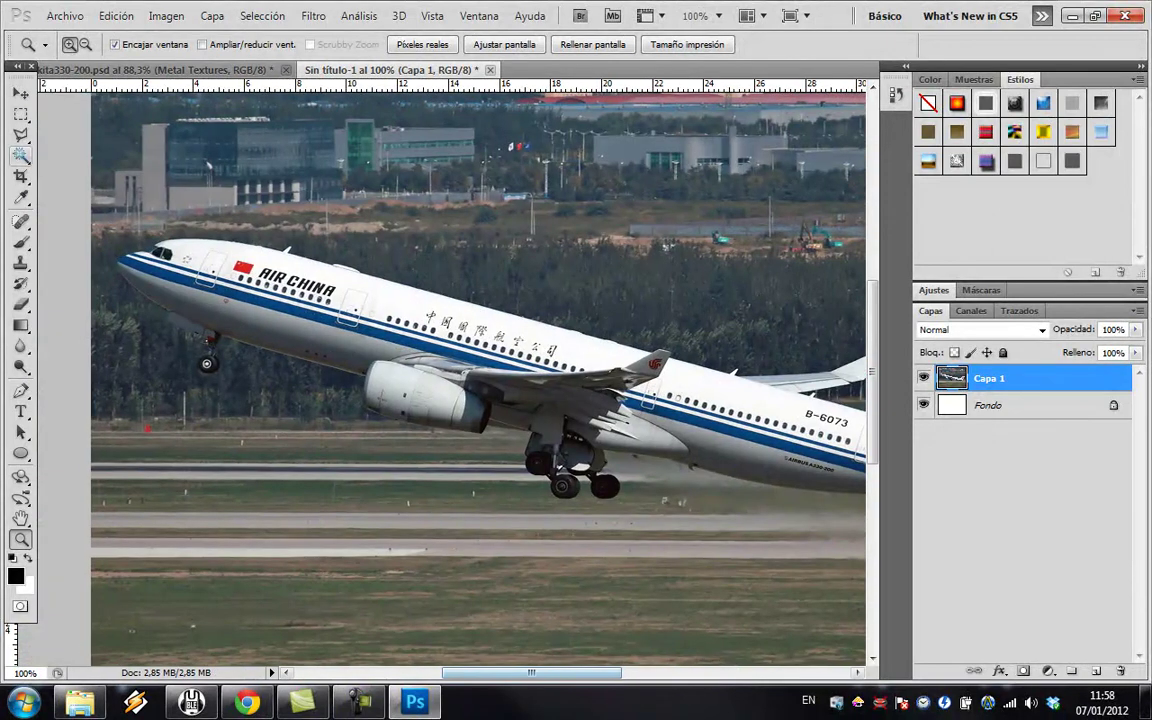
click(20, 197)
click(222, 325)
click(222, 318)
click(241, 322)
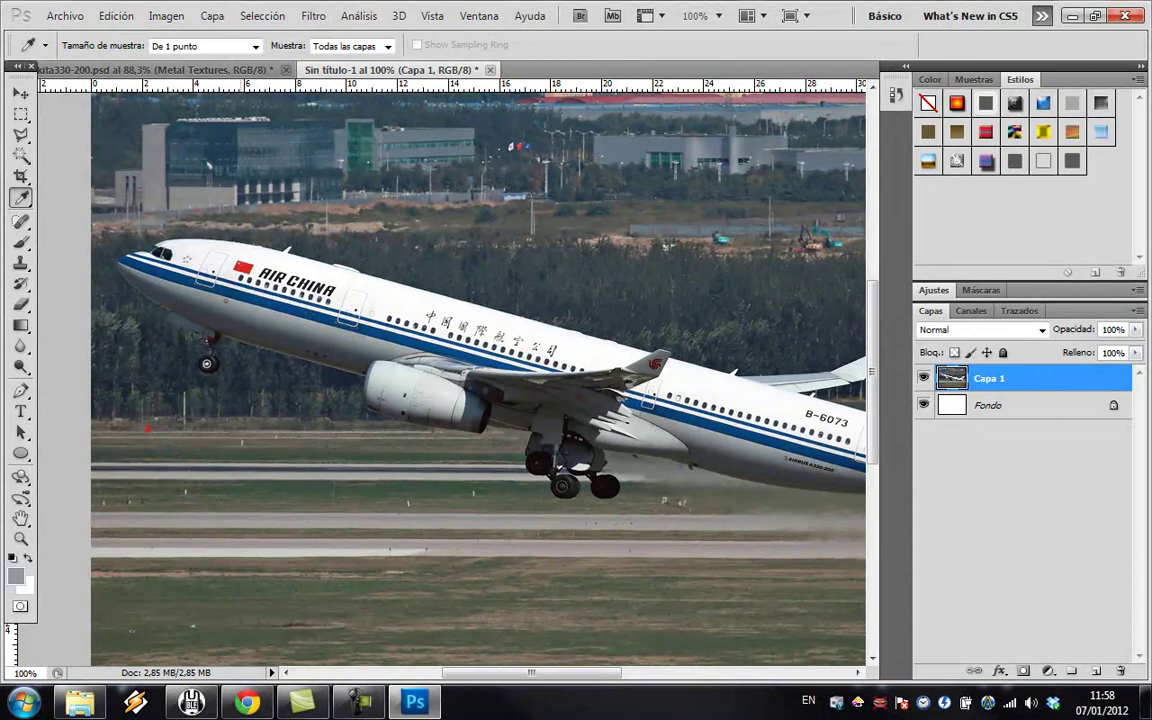
click(160, 70)
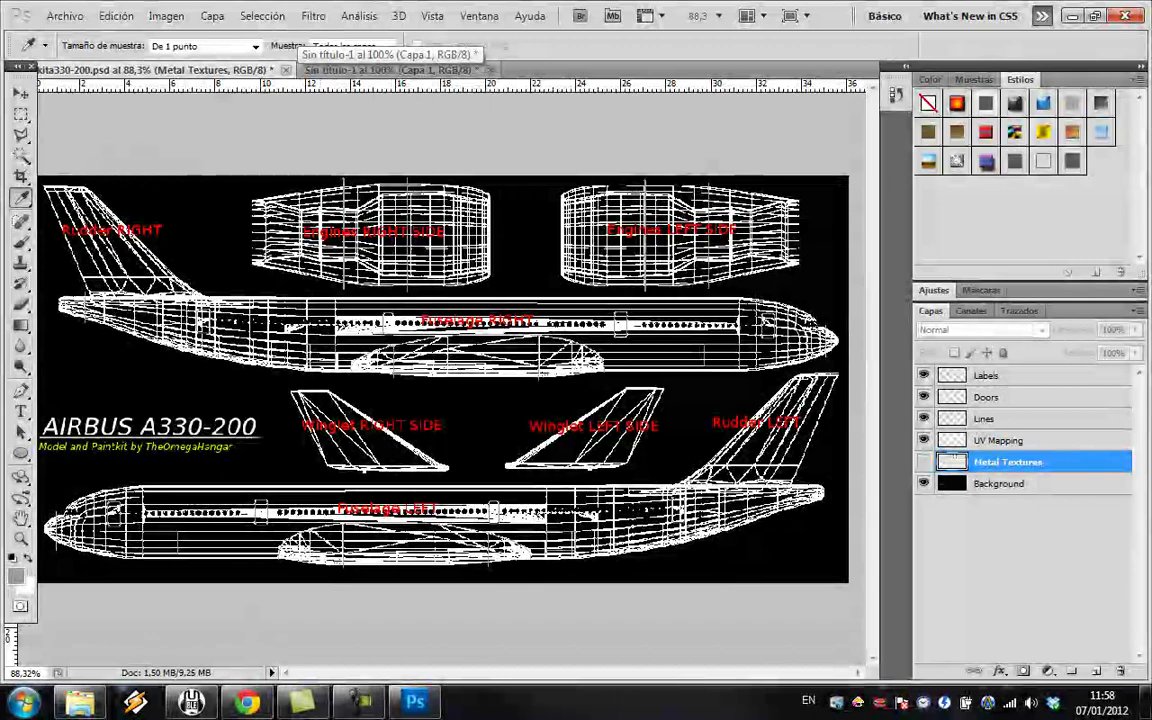
click(390, 70)
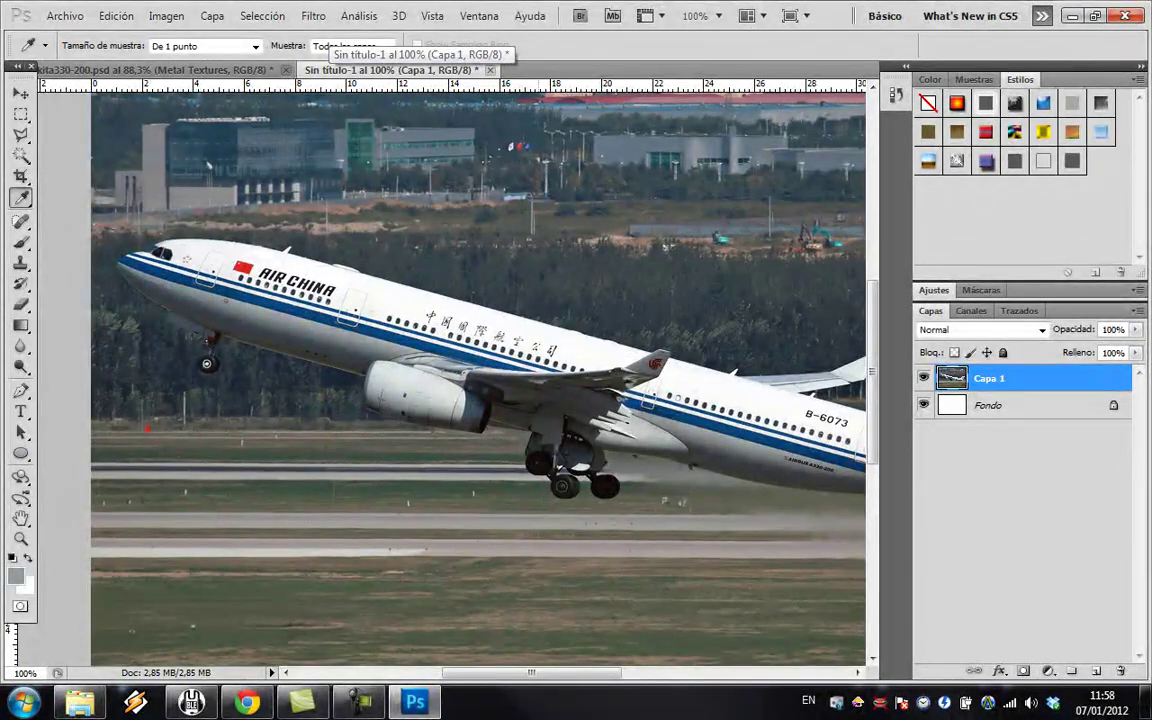
drag(532, 673, 559, 672)
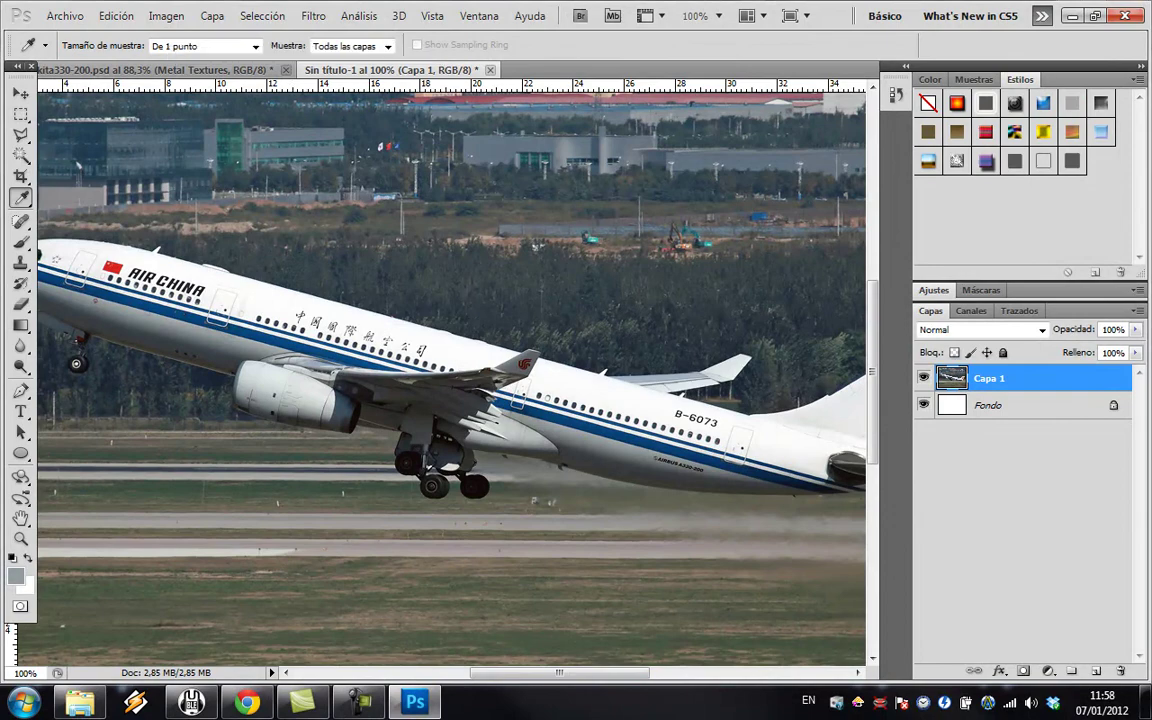
Draw a straight Pen path line along the lower part of the right fuselage, using the Air China photo as reference.
click(165, 69)
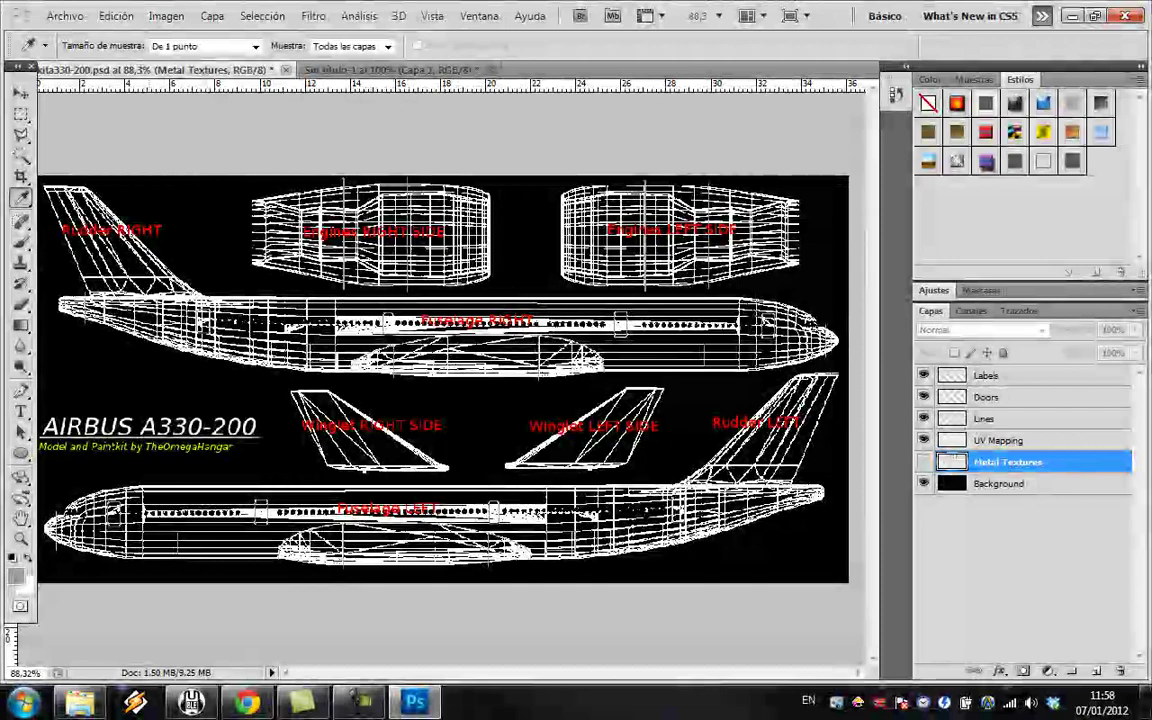
key(p)
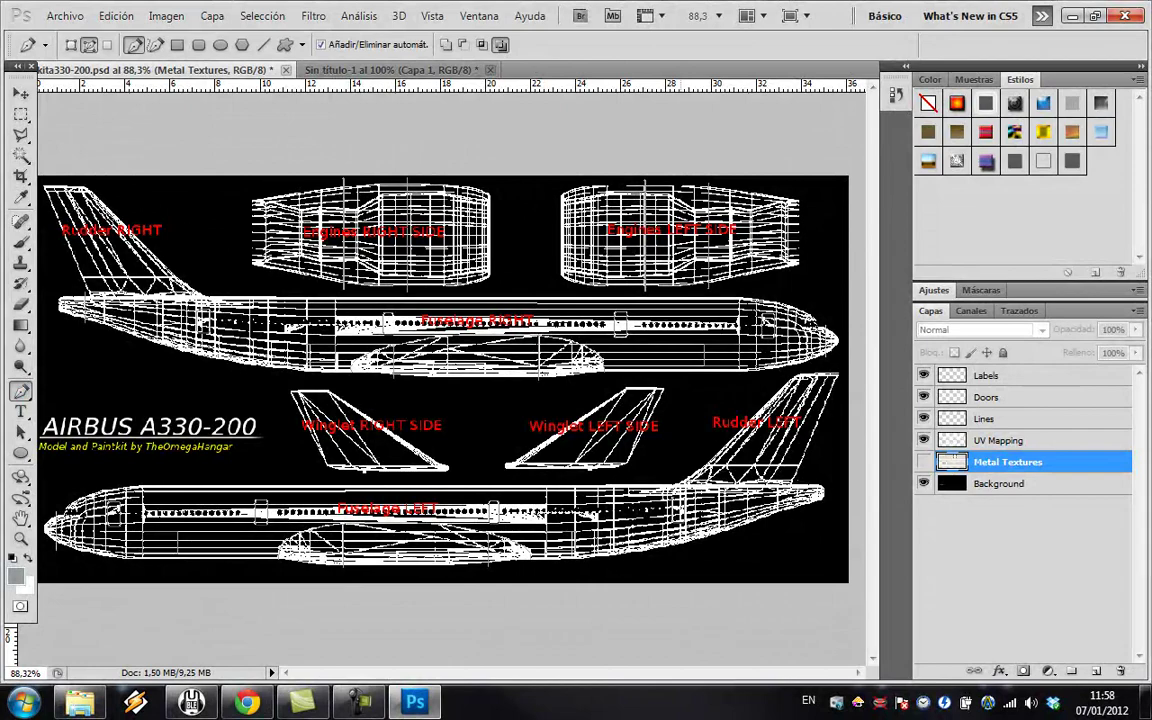
click(398, 70)
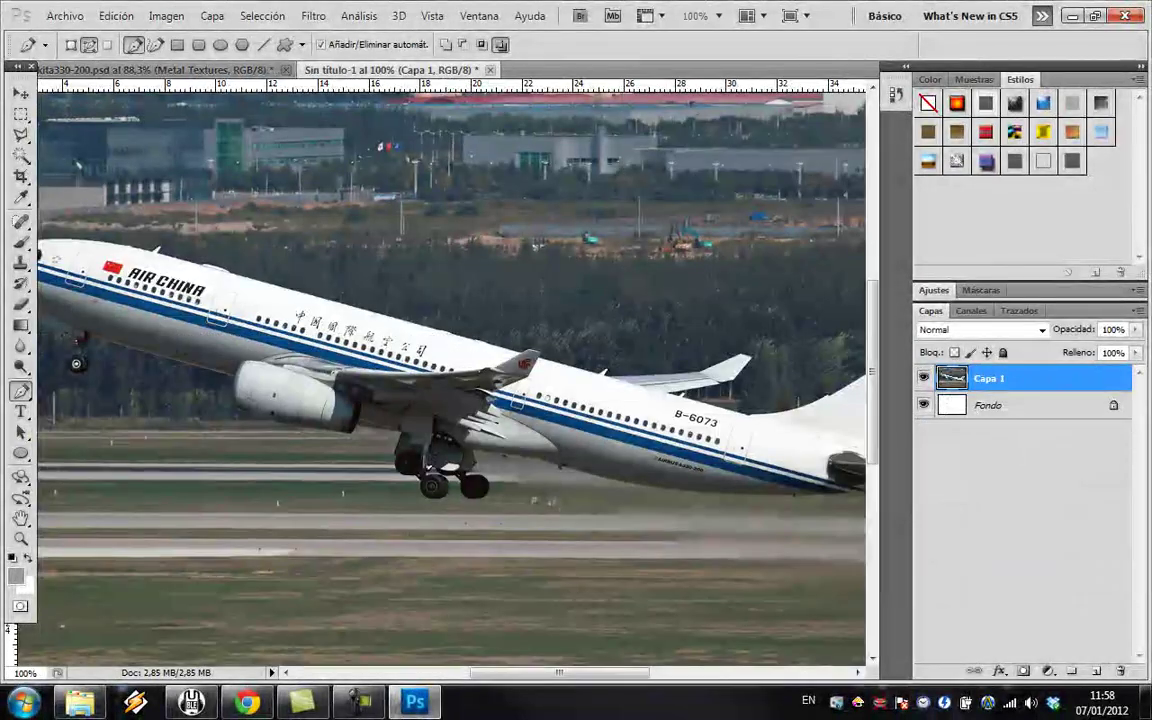
drag(548, 673, 525, 673)
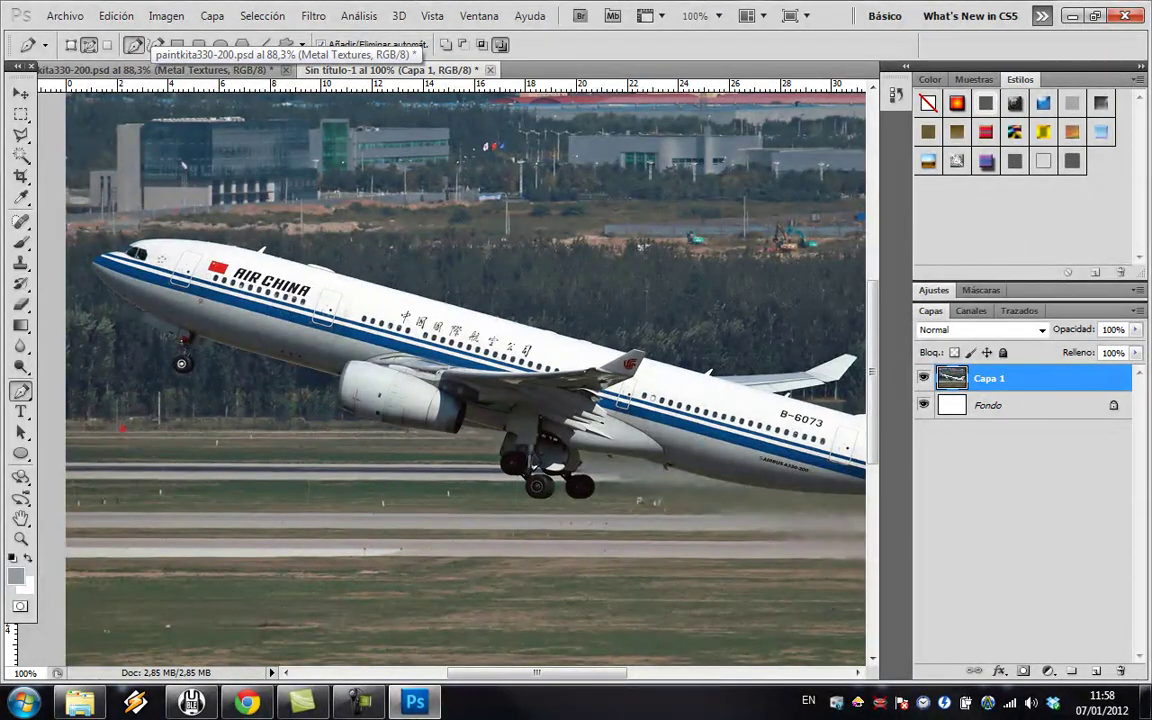
click(152, 70)
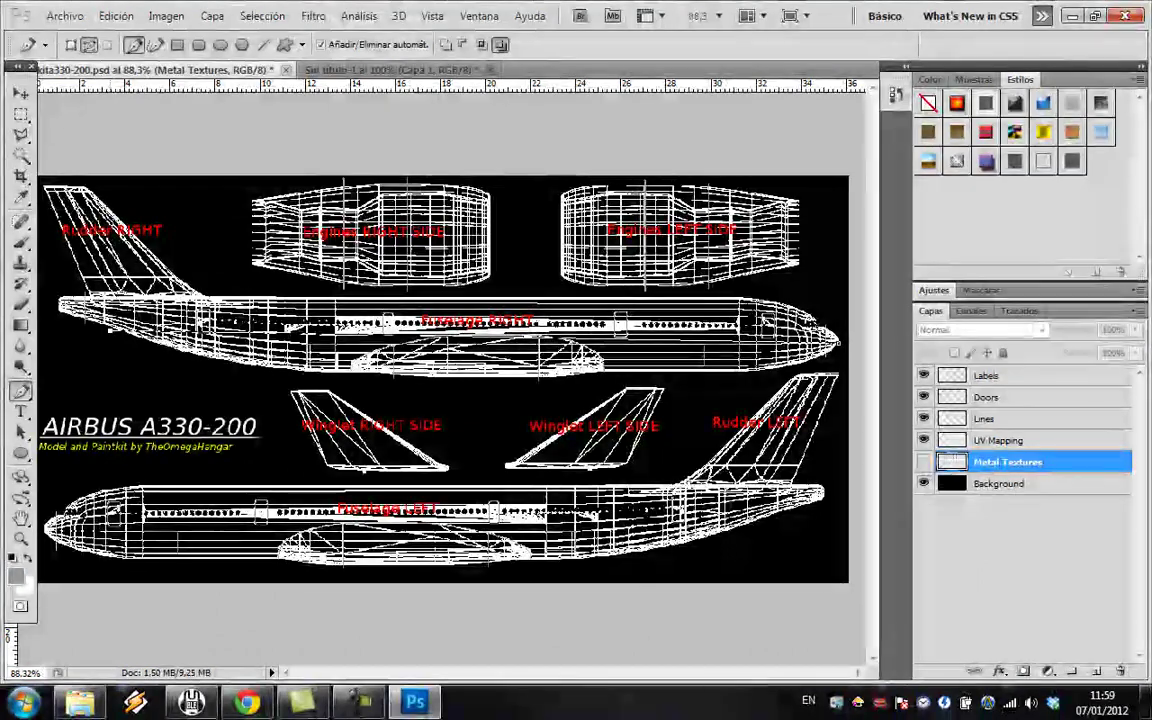
click(924, 462)
click(923, 440)
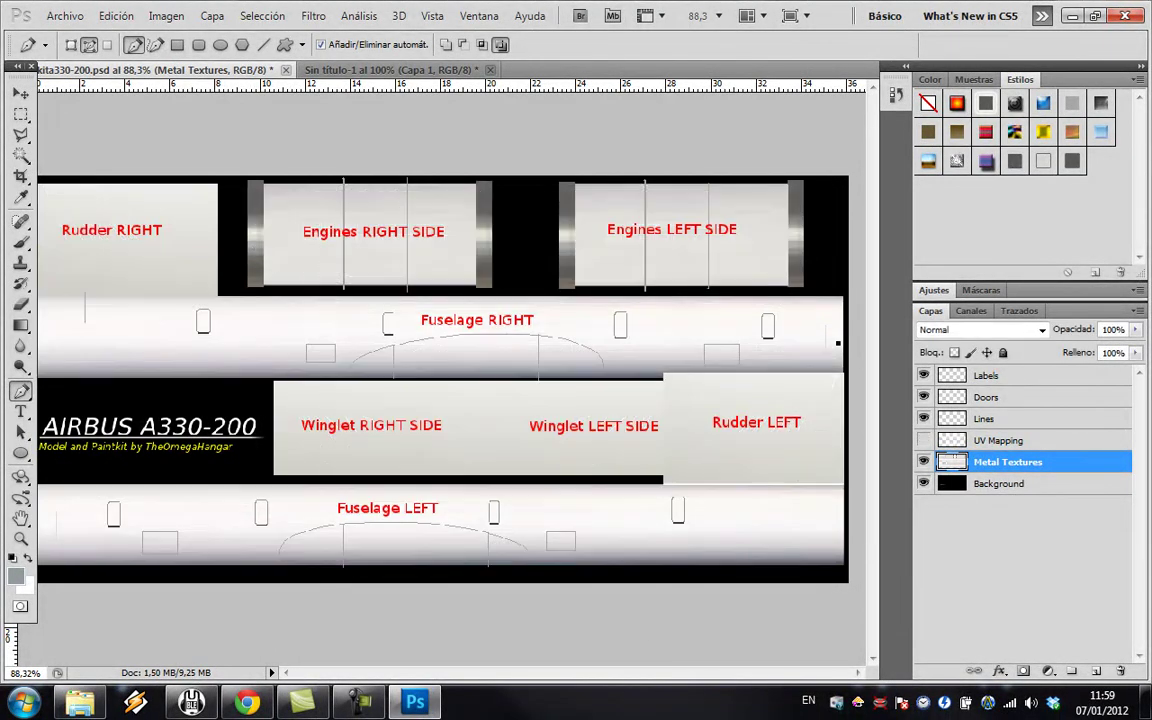
click(100, 346)
key(ctrl+z)
click(838, 343)
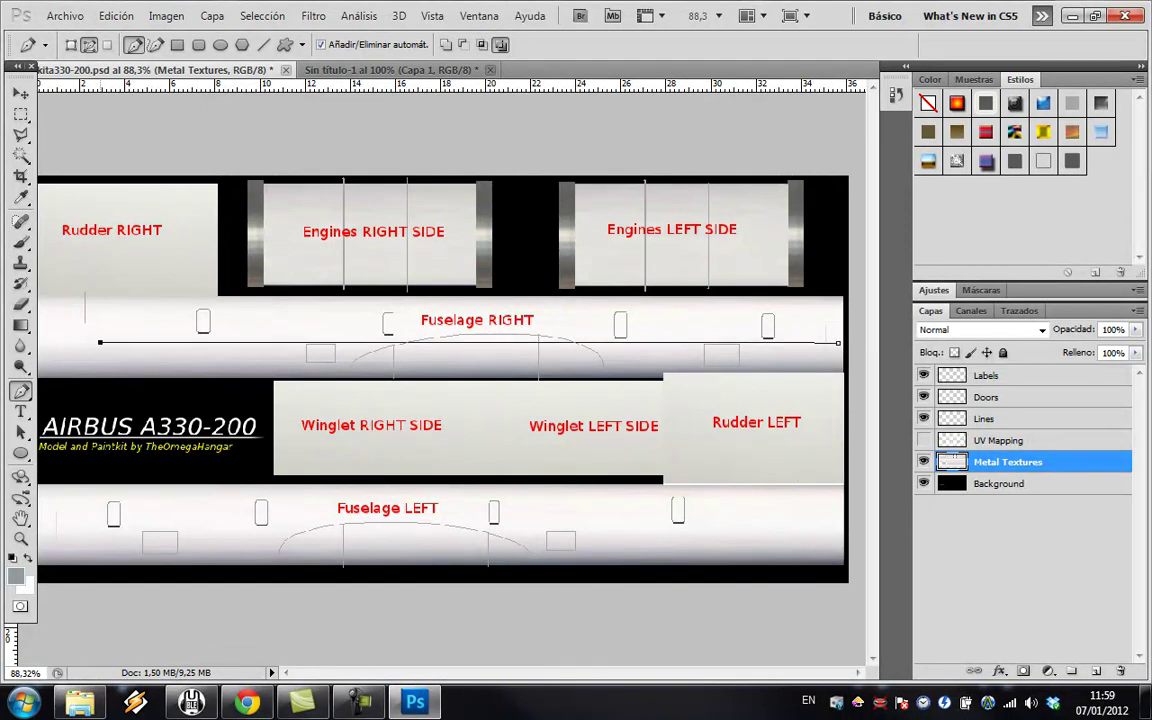
key(ctrl+z)
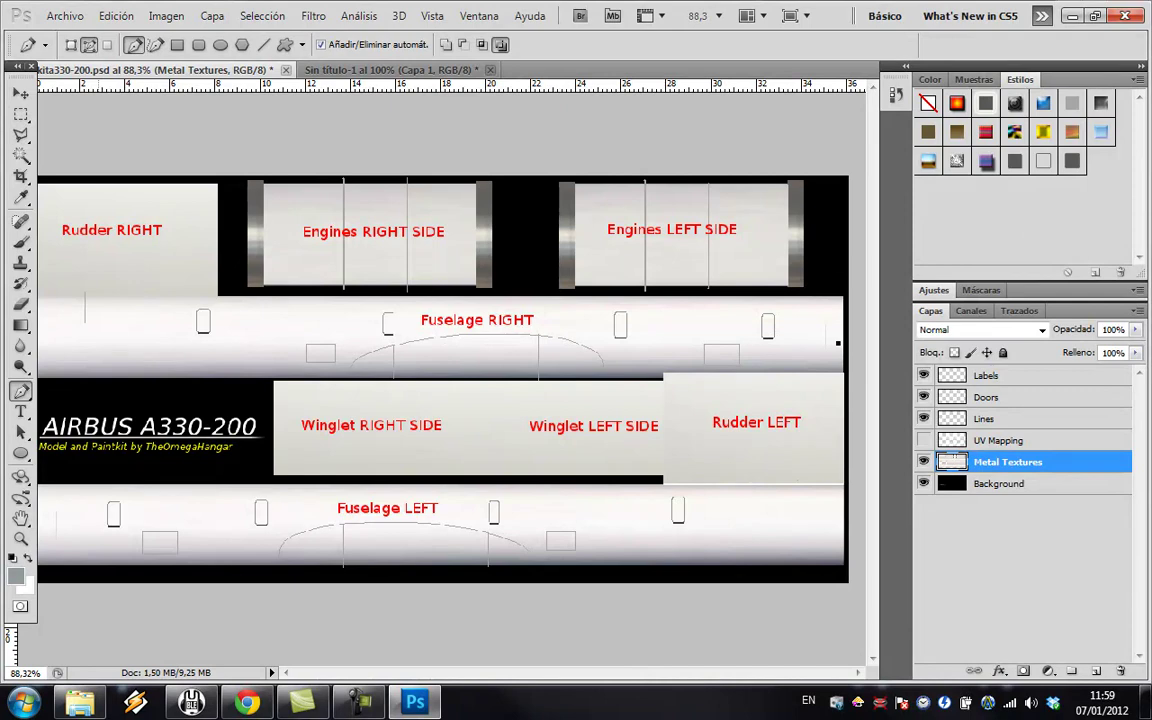
click(923, 440)
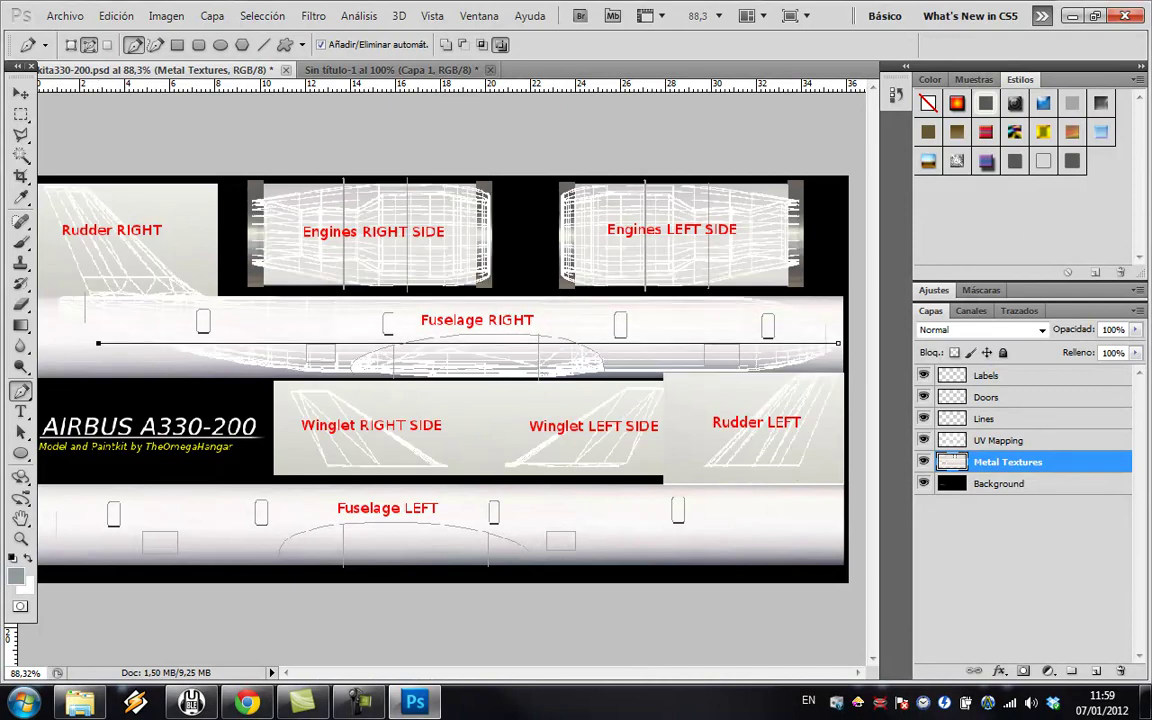
Hide Metal Textures, enclose the underside of the right fuselage with the path and convert it to a new selection with 0 px feather.
click(923, 461)
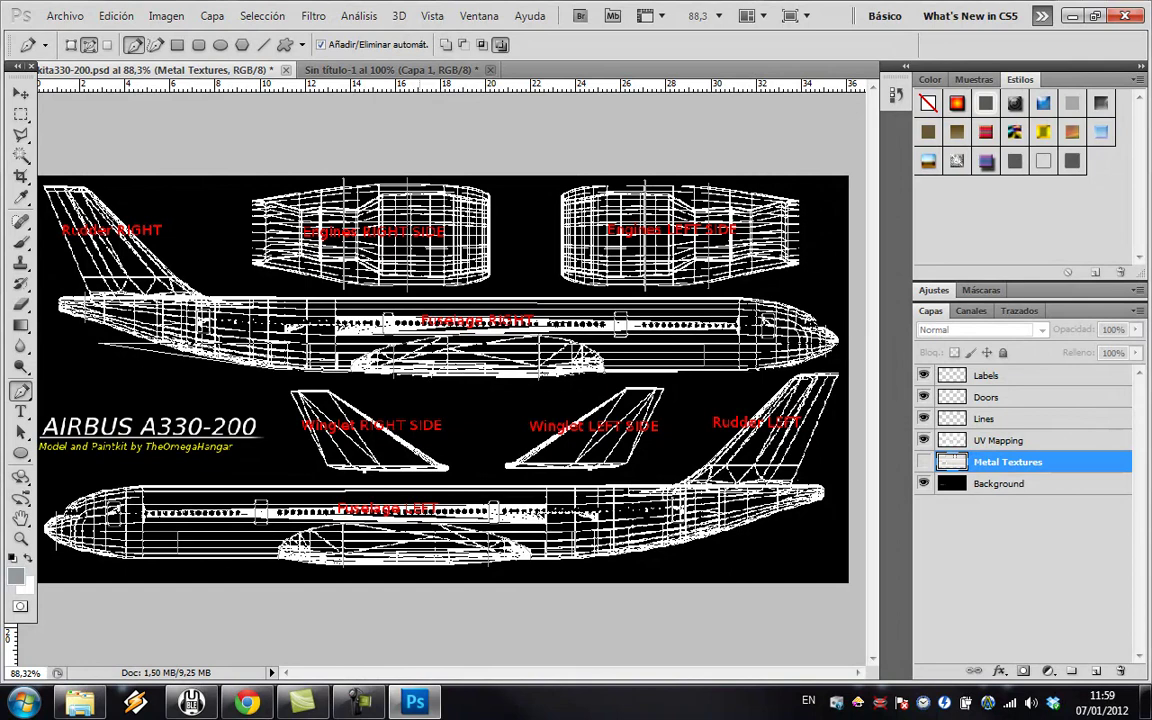
ctrl+right_click(355, 357)
click(318, 361)
right_click(318, 361)
click(388, 446)
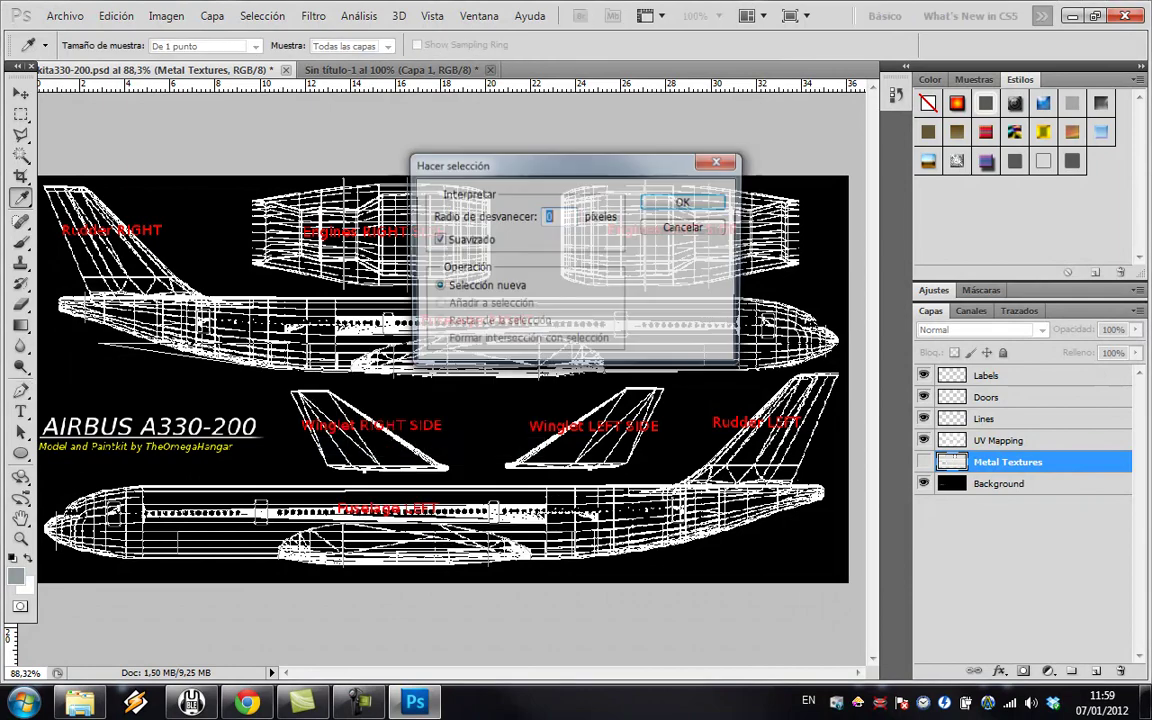
click(685, 201)
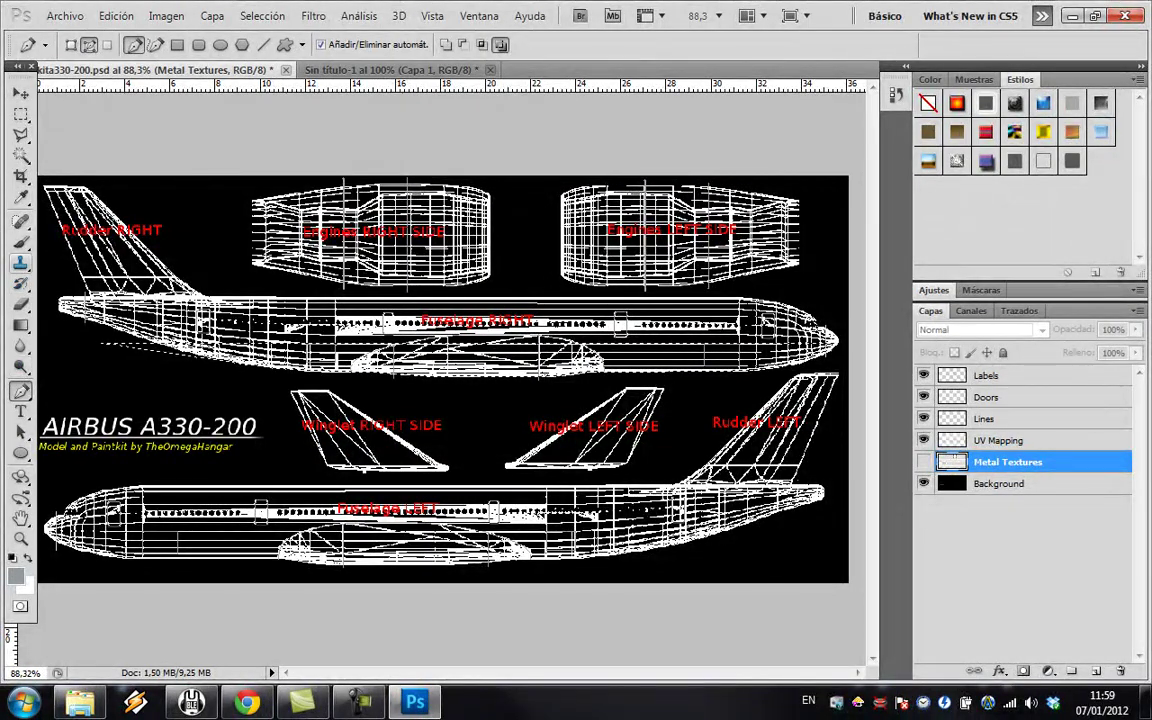
Create a new layer above Metal Textures and brush the selected right fuselage underside with the sampled grey.
key(b)
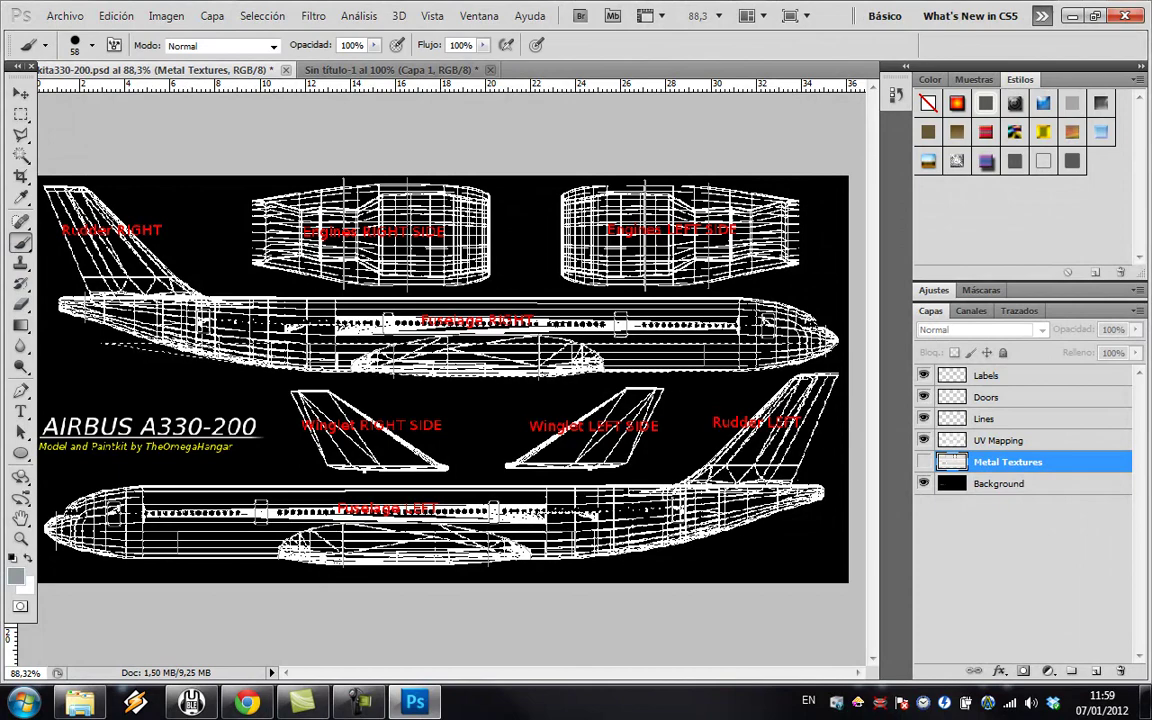
click(1096, 671)
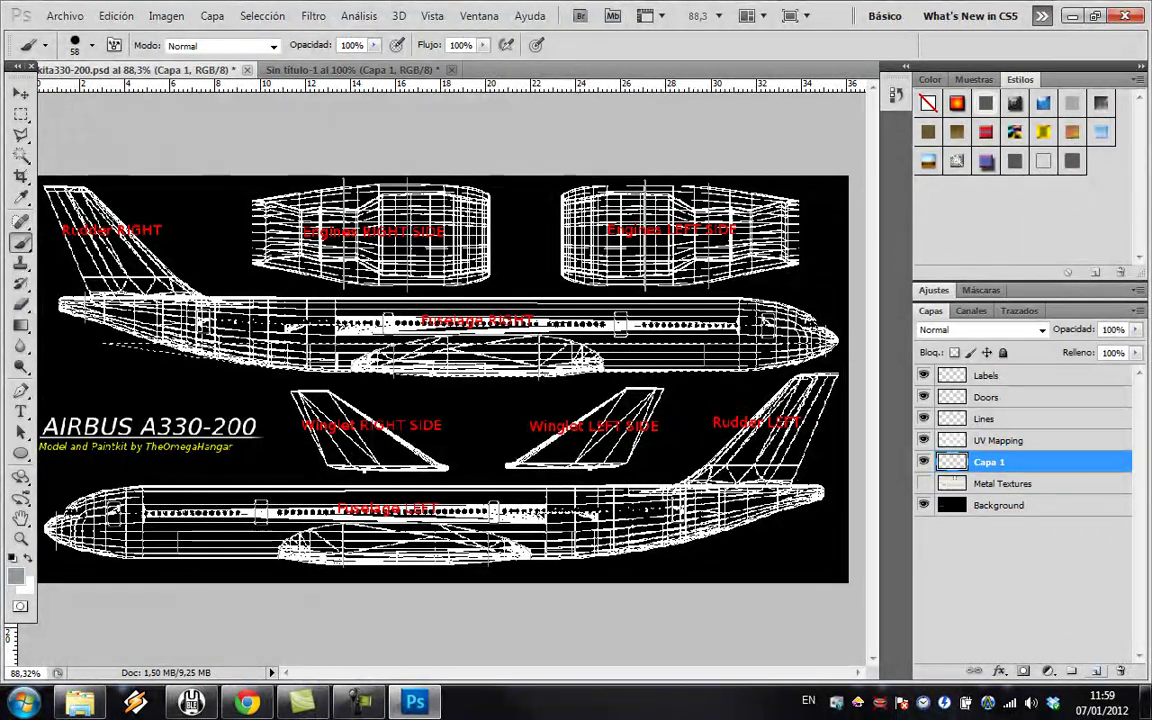
mouse_move(112, 346)
mouse_down()
mouse_move(628, 362)
mouse_move(657, 342)
mouse_up()
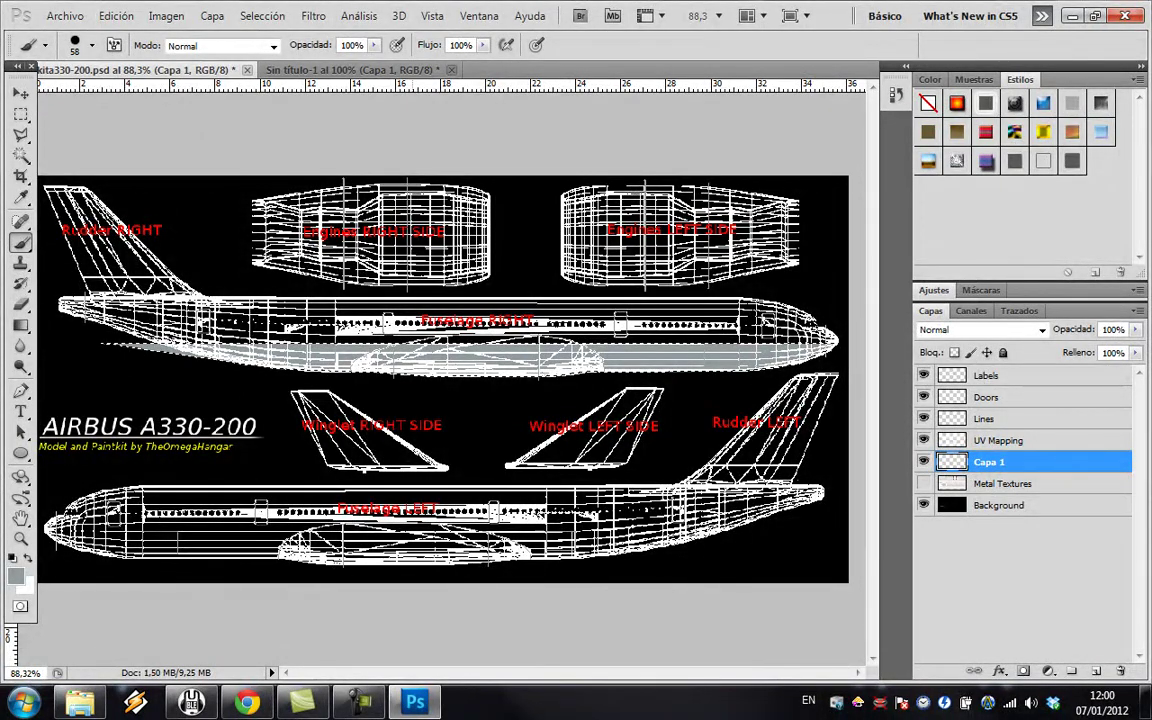
Try the grey layer above Labels with Metal Textures shown, and return it beneath UV Mapping with Metal Textures hidden.
click(924, 483)
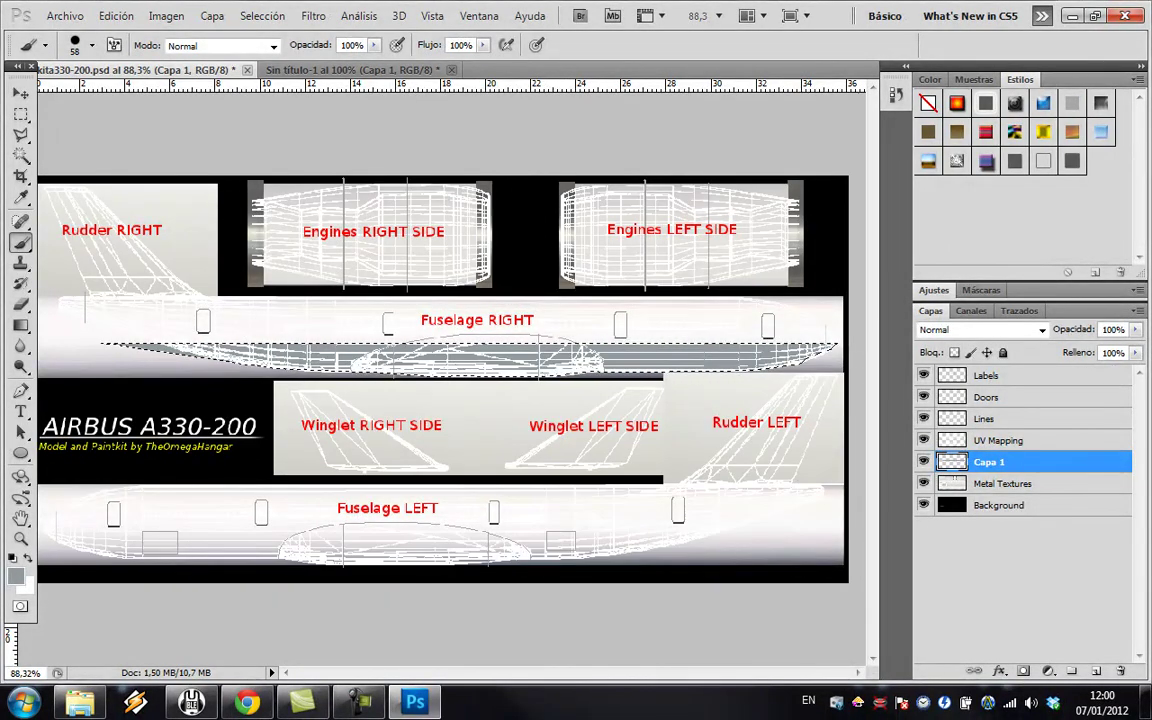
drag(989, 462, 987, 367)
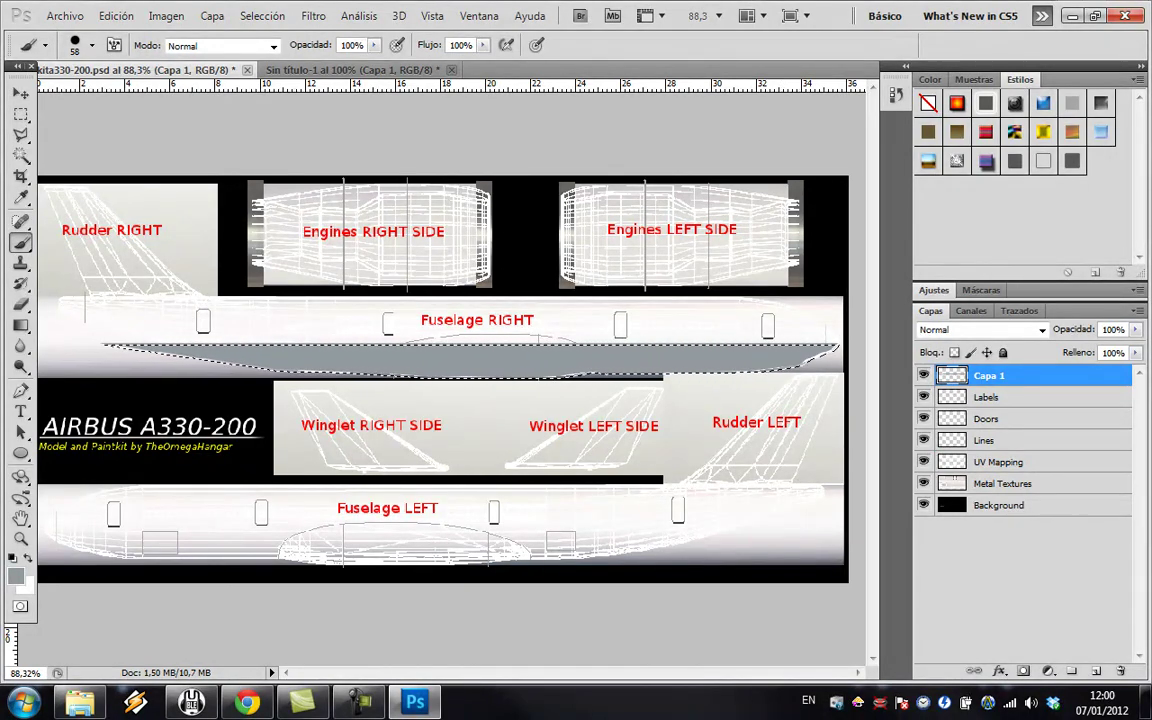
drag(985, 445, 985, 466)
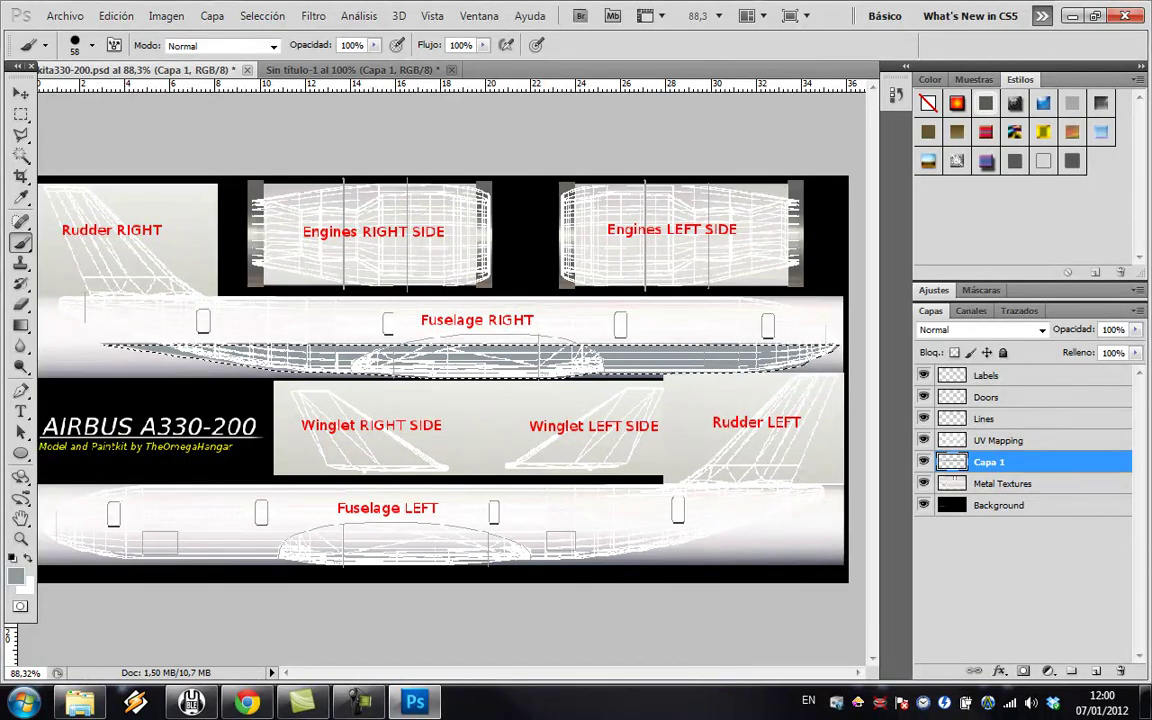
click(923, 483)
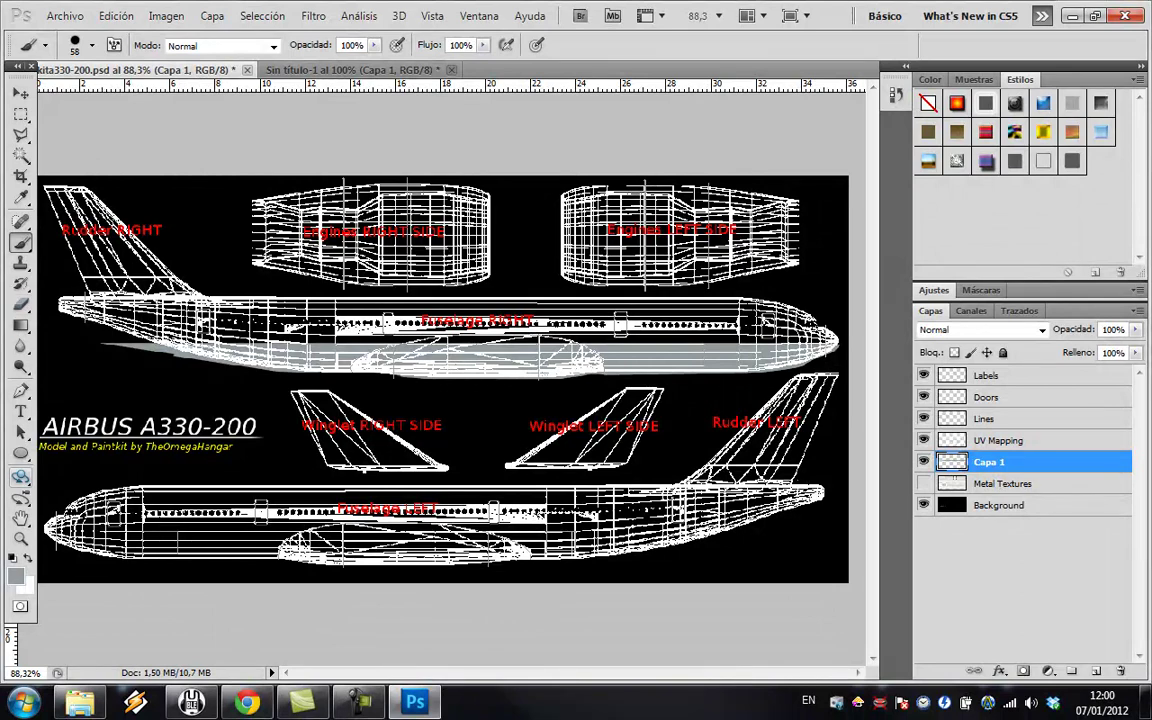
Start a Pen path where the grey overspill meets the rear underside of the right fuselage.
click(20, 538)
drag(240, 394, 280, 392)
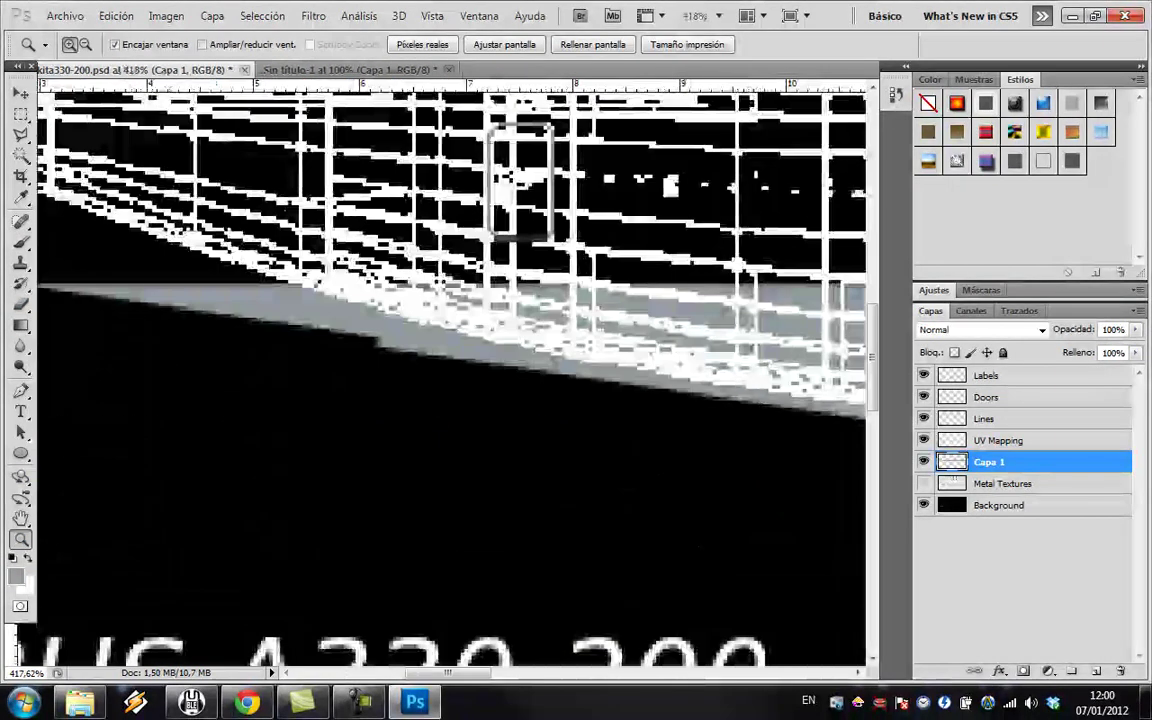
scroll(452, 378, right, 1)
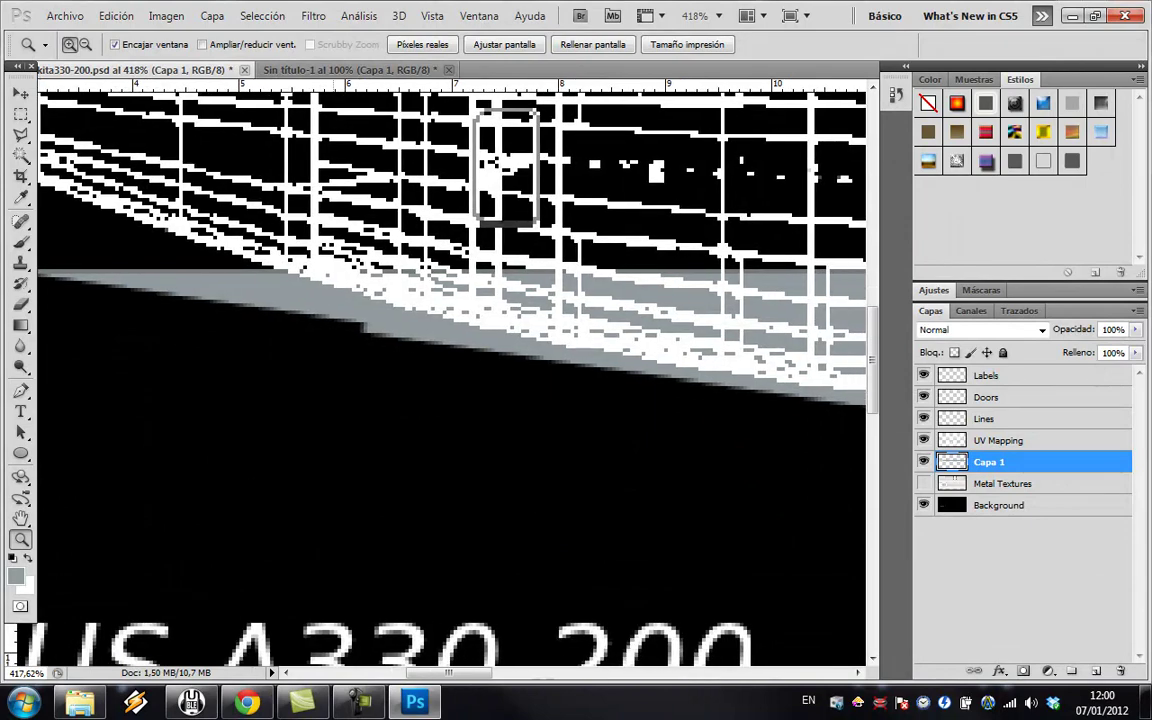
scroll(337, 390, down, 3)
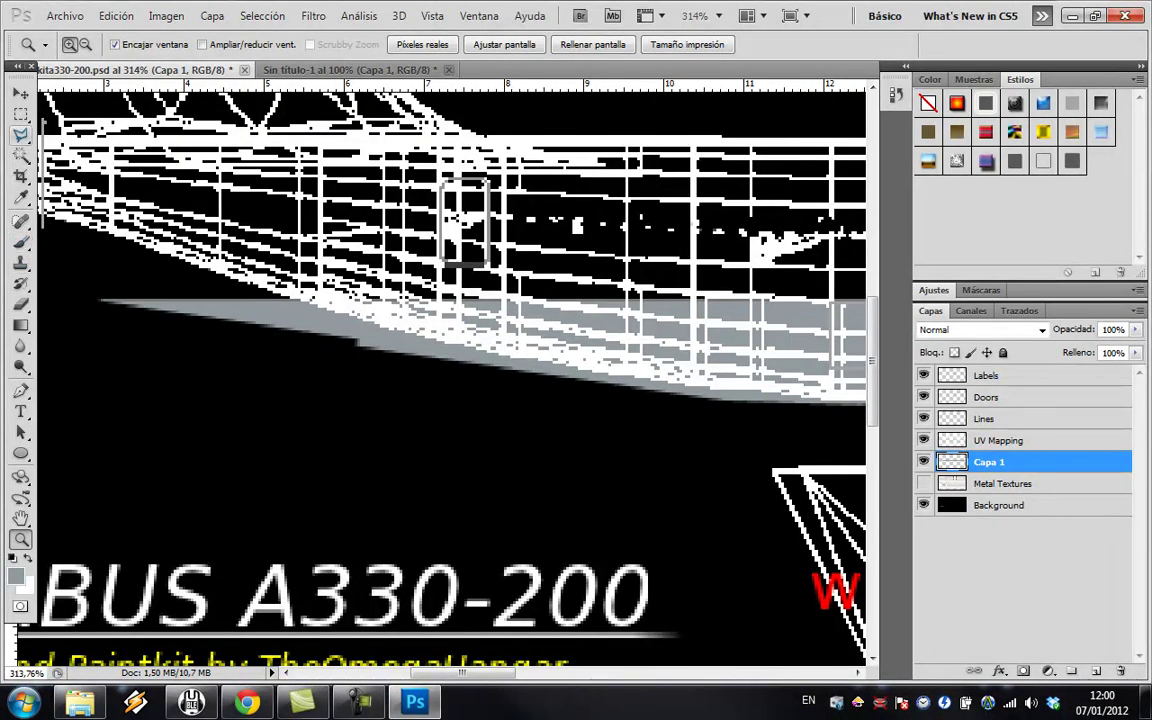
click(20, 133)
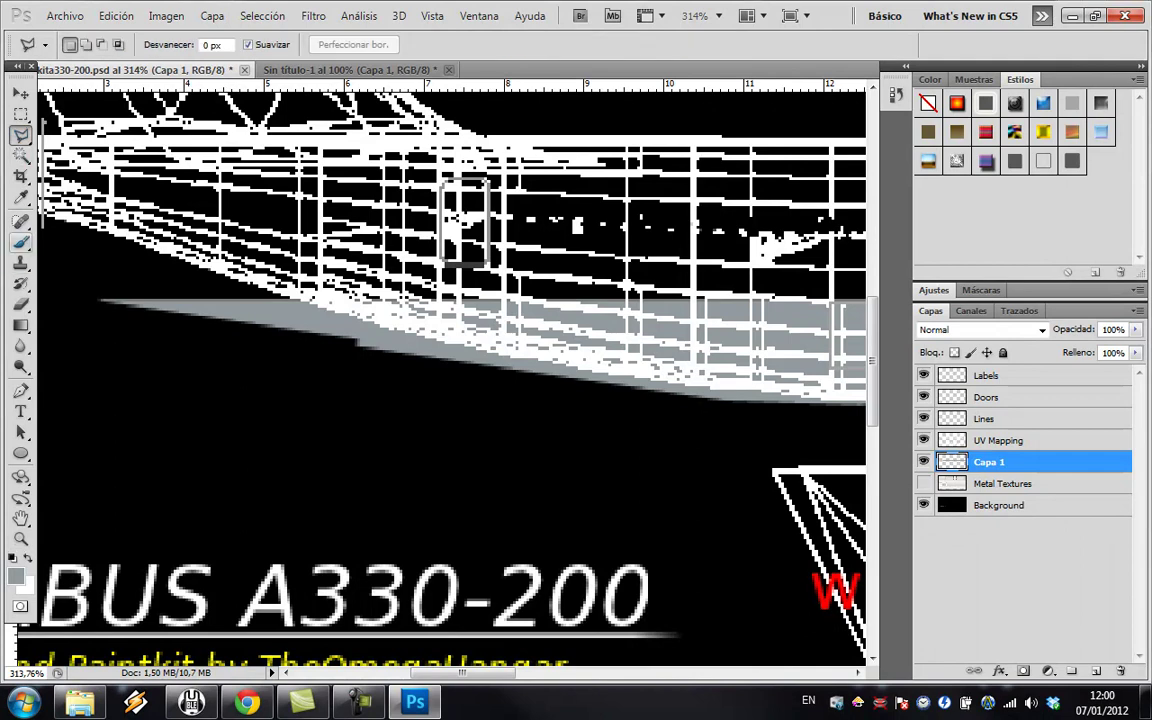
click(20, 390)
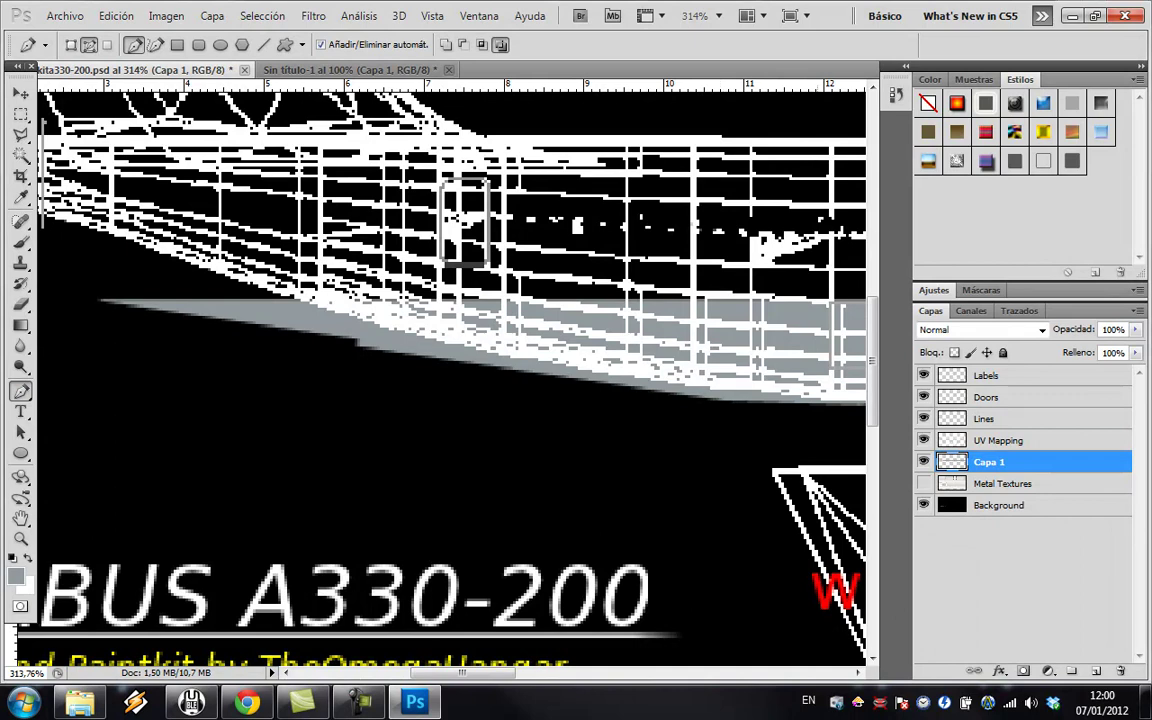
scroll(450, 370, right, 5)
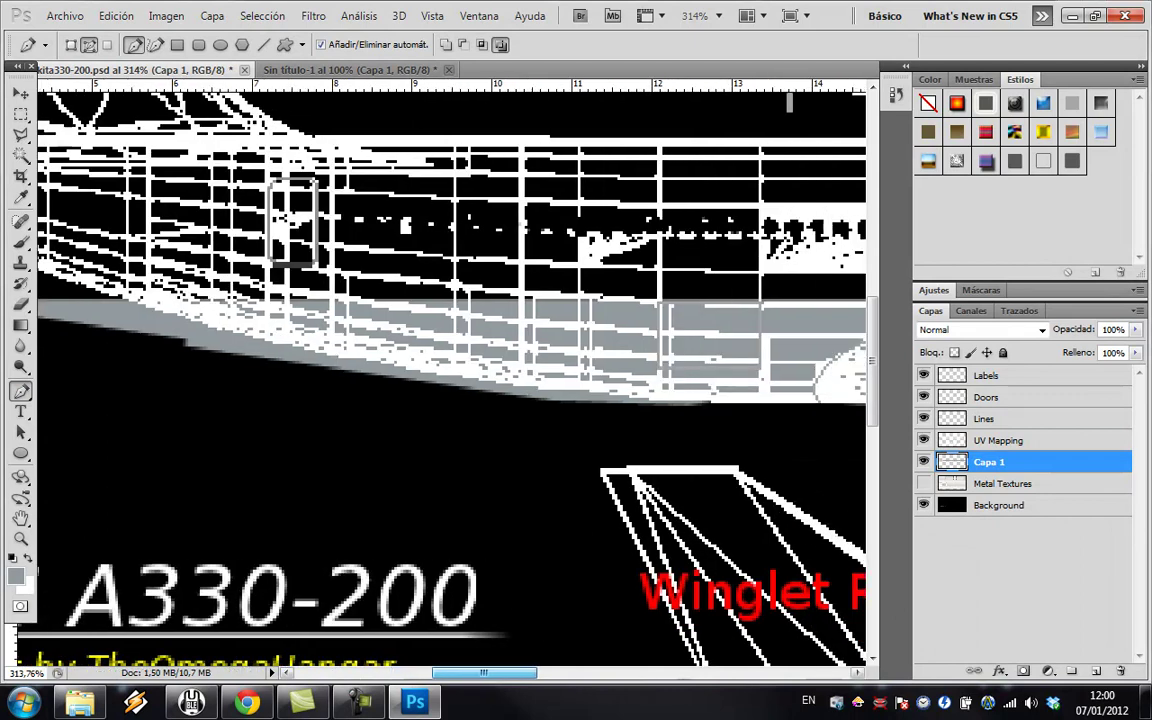
drag(710, 400, 594, 412)
key(Escape)
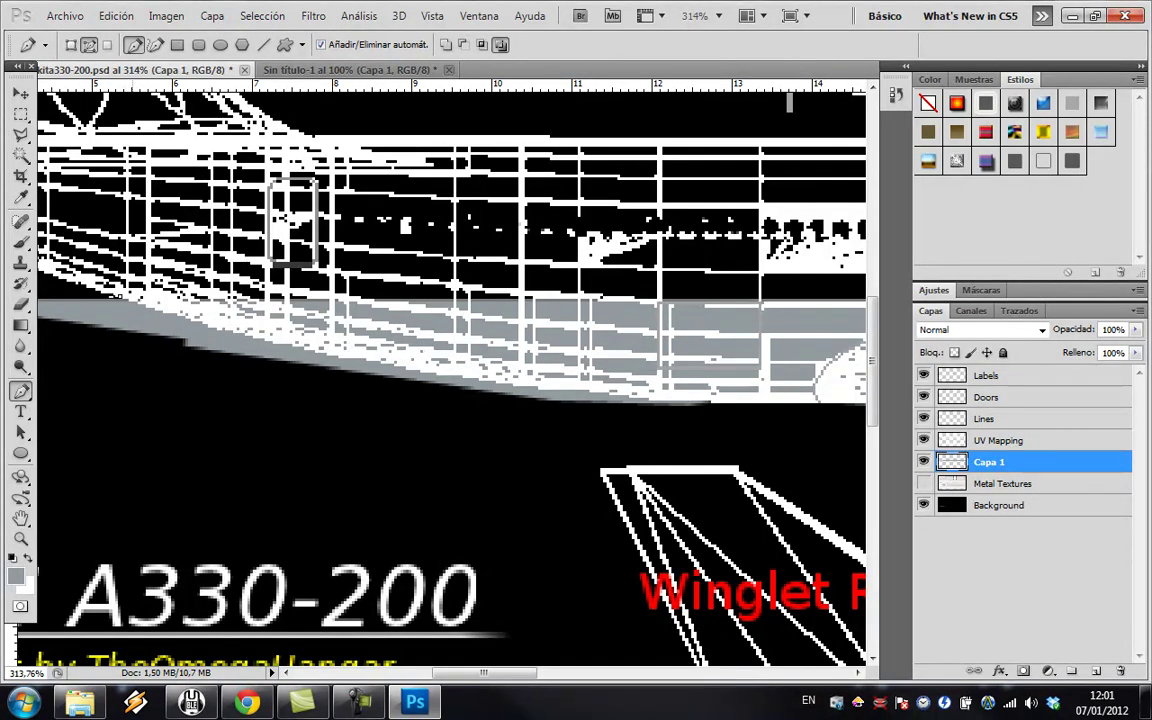
key(Delete)
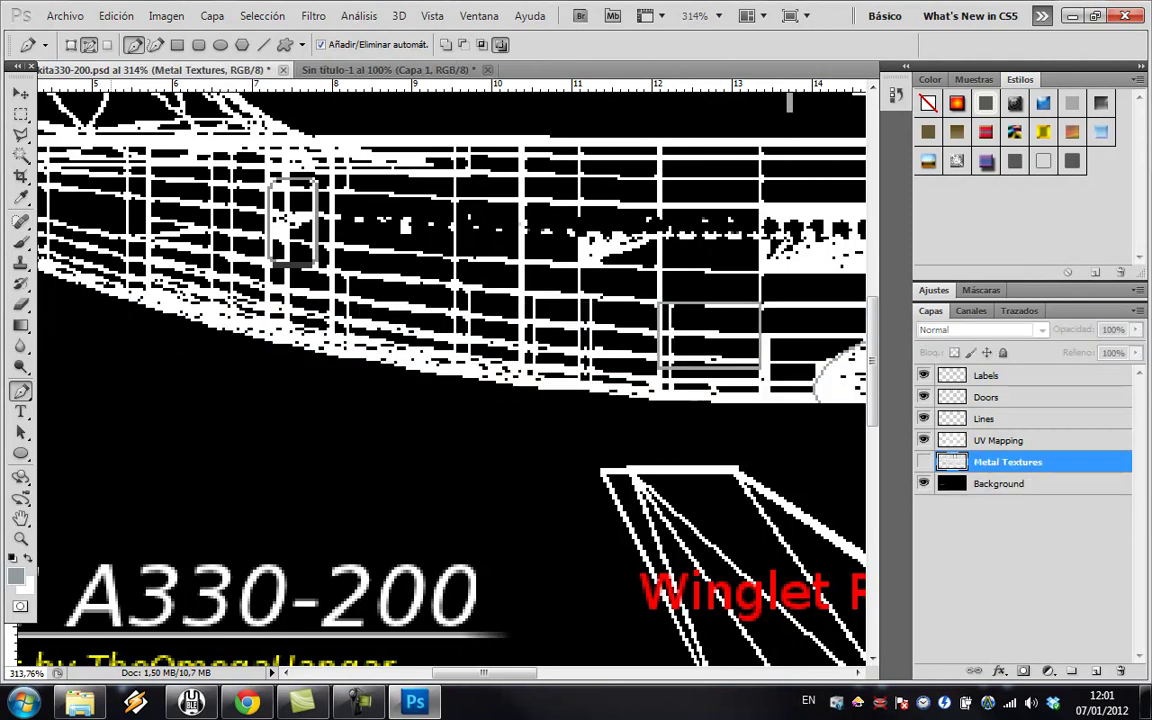
key(ctrl+z)
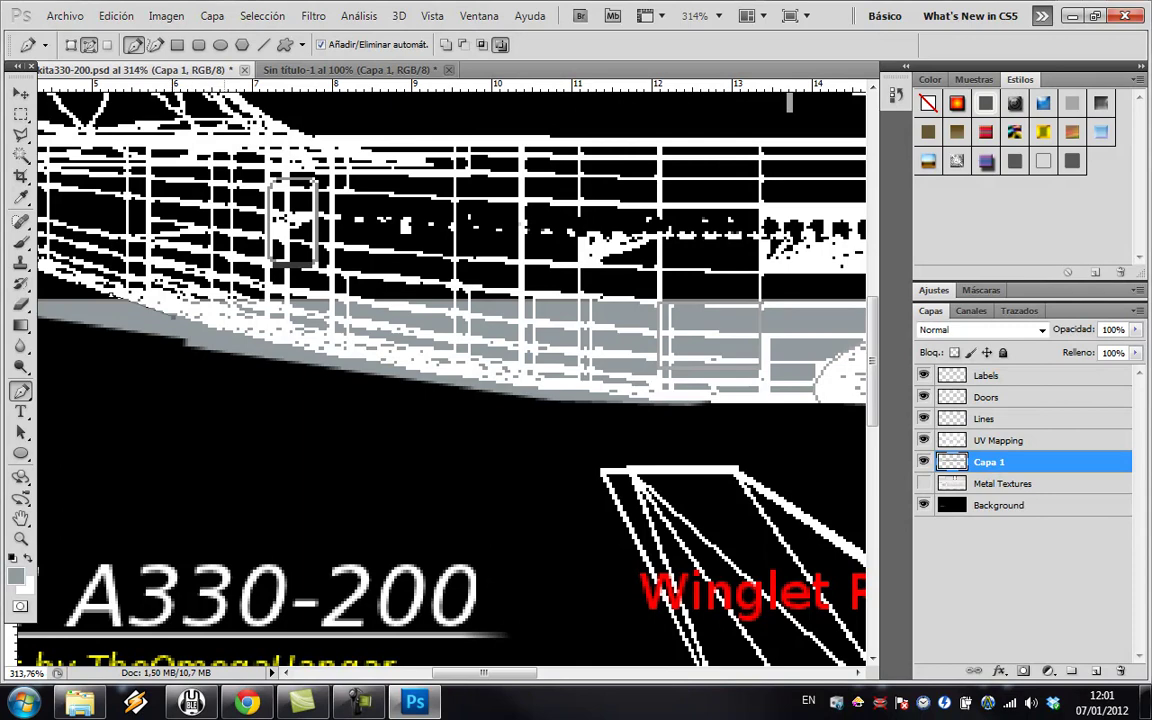
Continue the Pen path along the lower contour of the rear right fuselage to the end of the grey overspill.
click(284, 343)
click(346, 357)
click(415, 370)
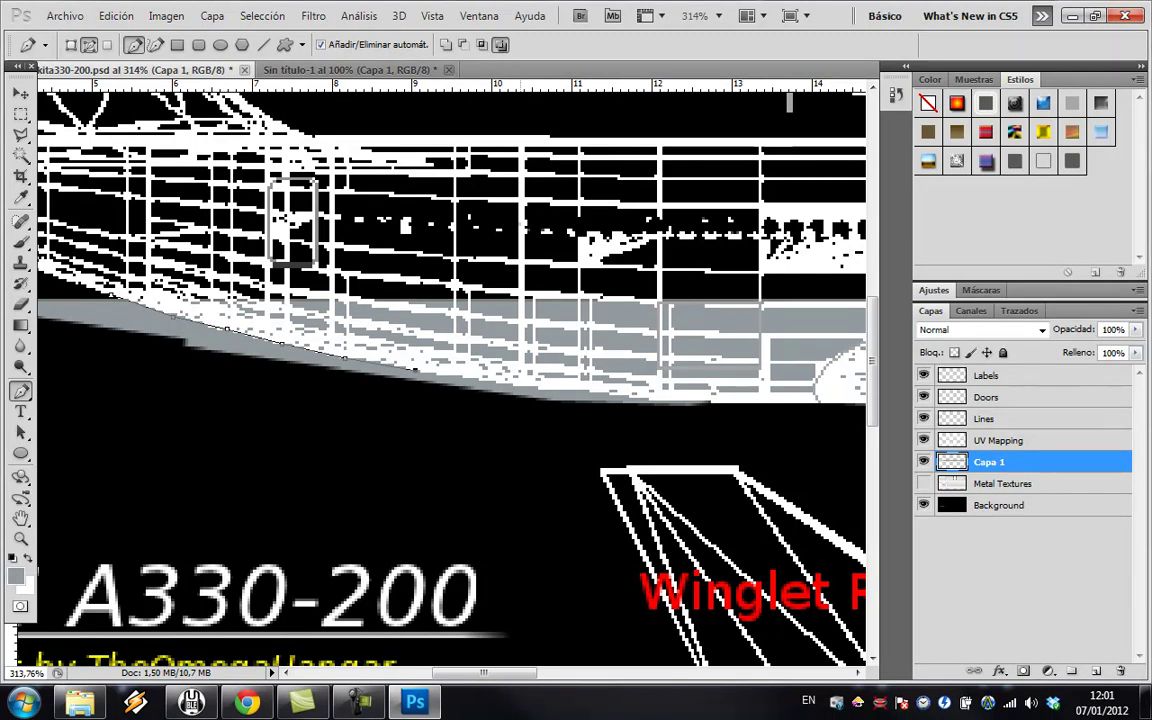
click(592, 393)
click(662, 401)
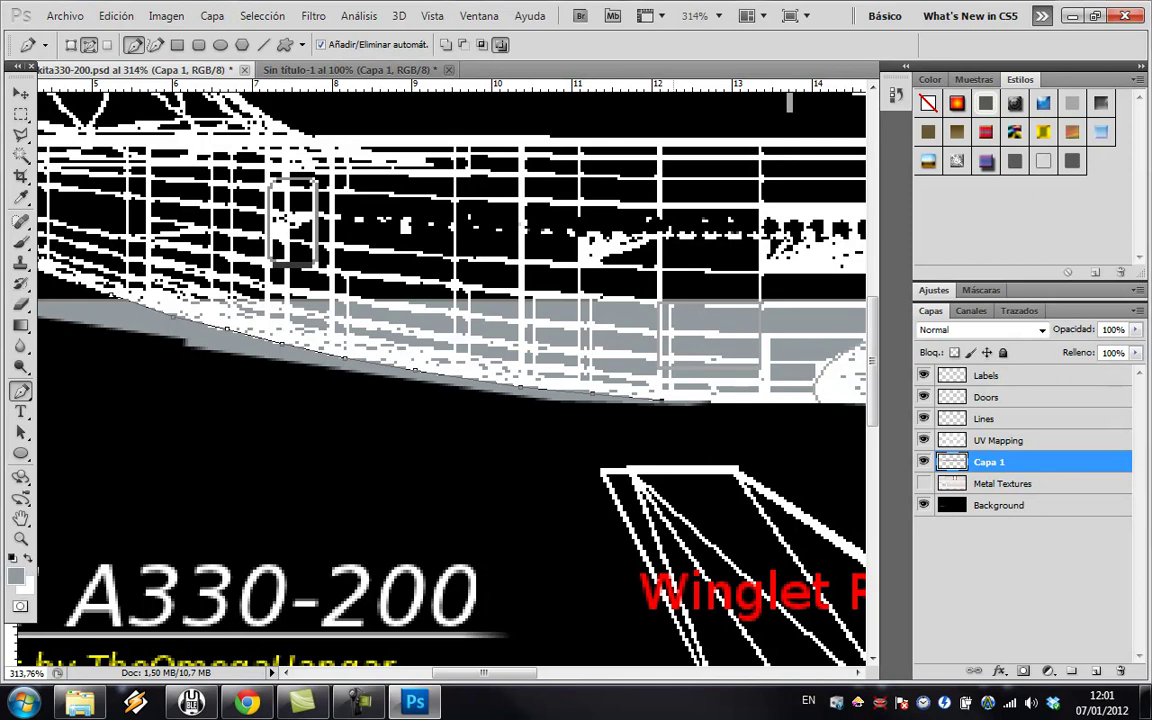
click(711, 404)
Lead the path beneath the grey overspill and around its rear tip back towards the starting point.
click(710, 422)
click(365, 415)
click(194, 424)
click(122, 405)
drag(484, 673, 441, 673)
click(215, 298)
click(376, 291)
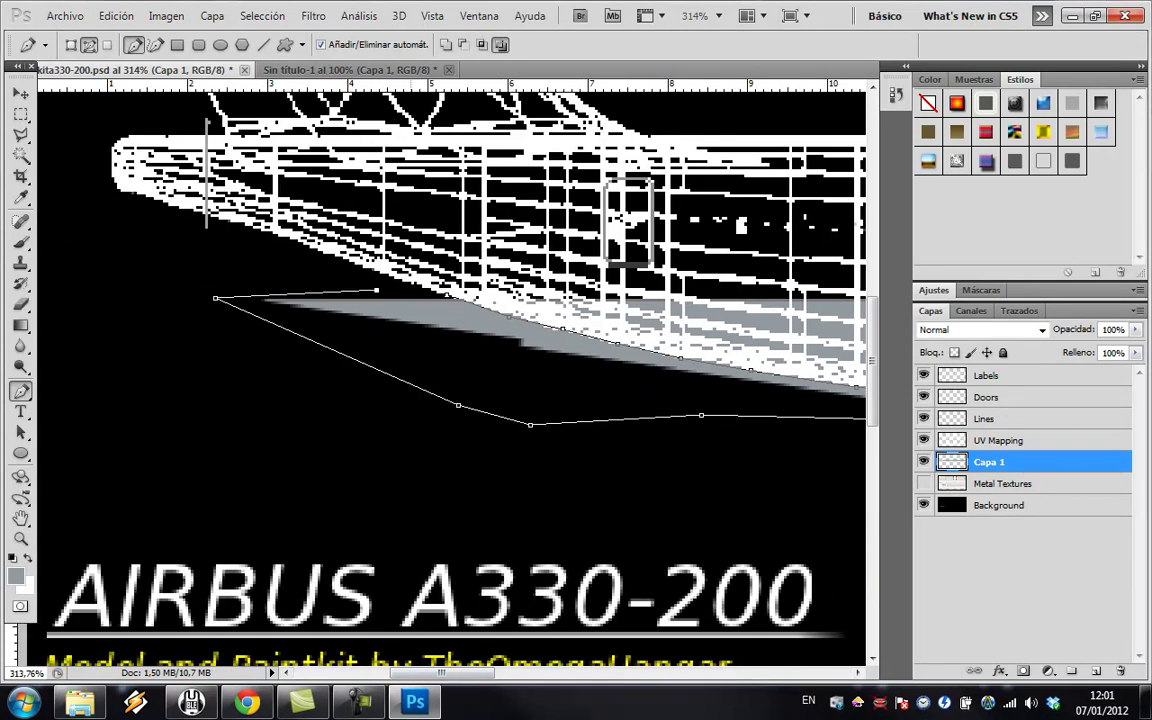
Convert the path to a selection, delete the grey overspill below the rear fuselage and deselect.
right_click(416, 293)
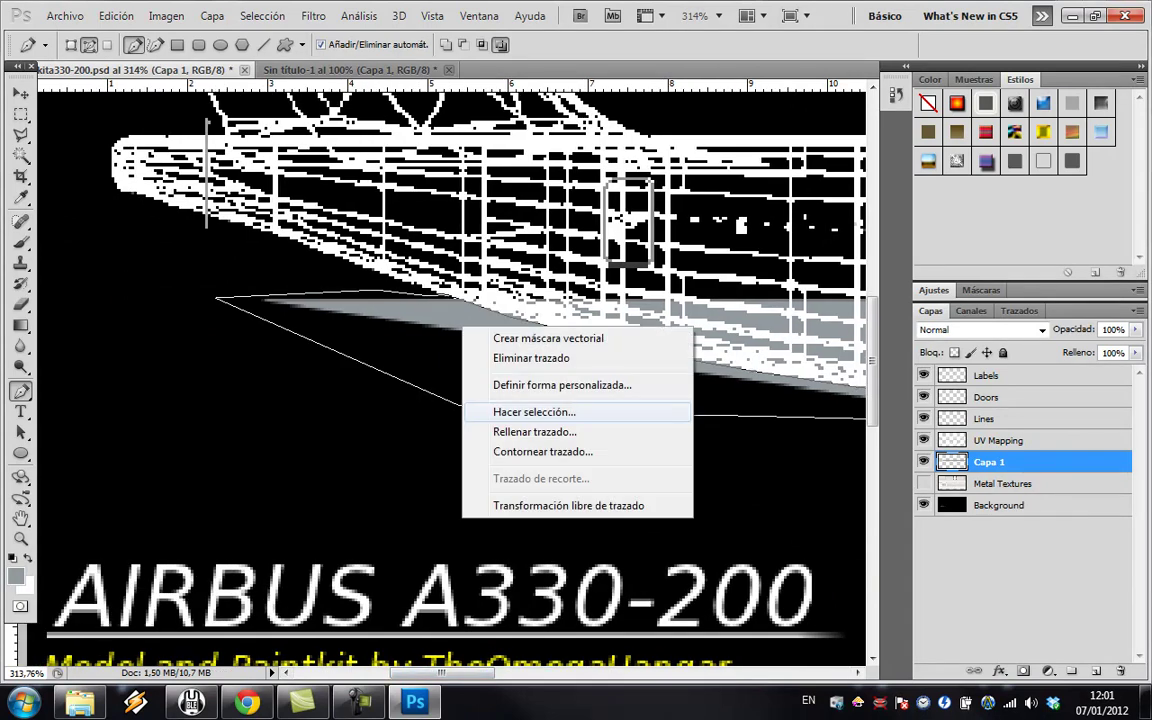
click(480, 370)
key(Return)
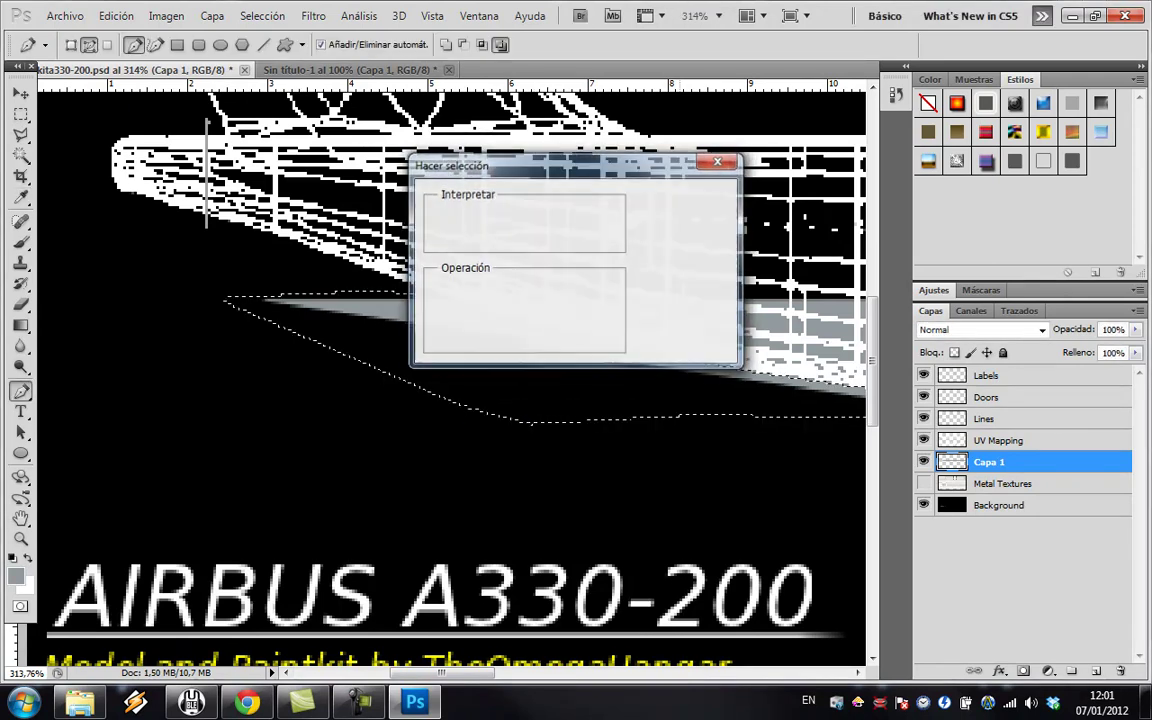
key(ctrl+d)
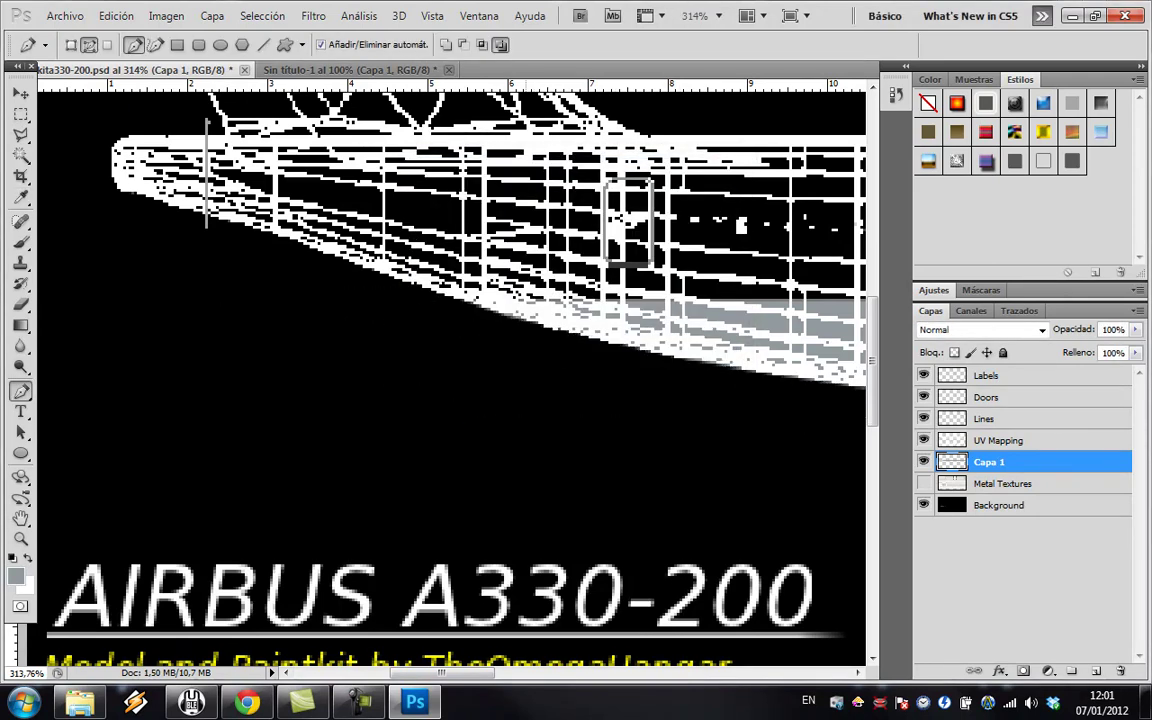
Trace a Pen path along the lower contour of the right fuselage's mid-section, following the wing fairing to its front end.
drag(441, 673, 550, 673)
scroll(450, 370, right, 5)
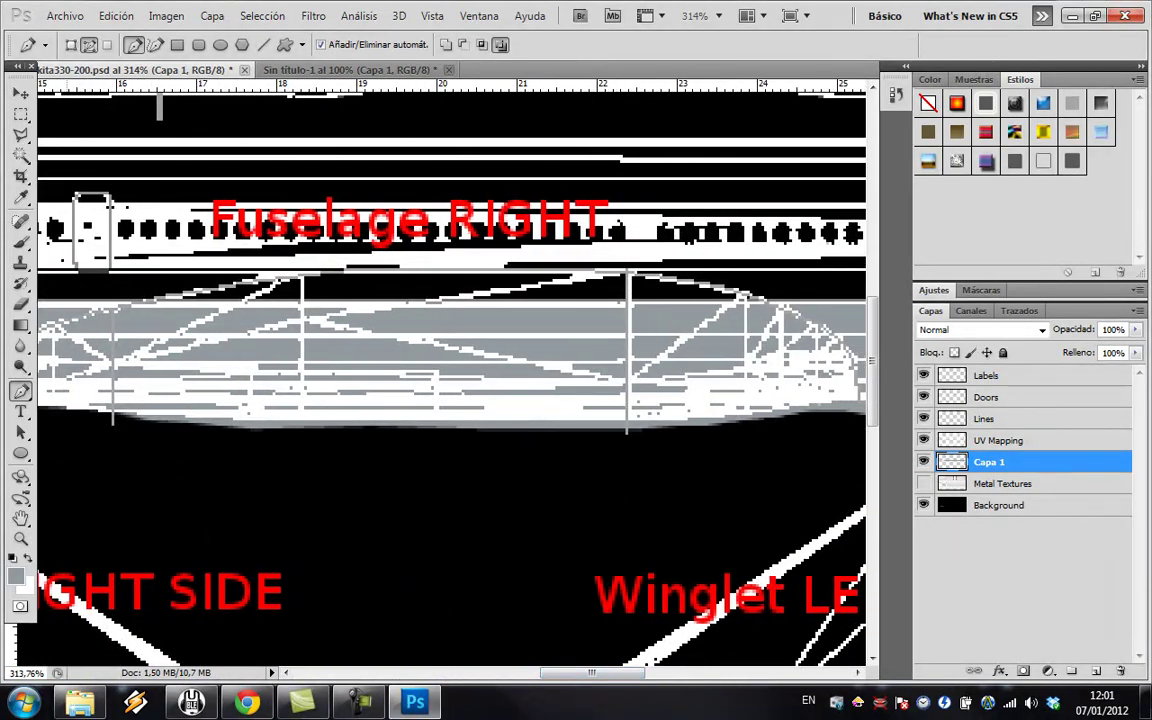
click(236, 420)
click(690, 421)
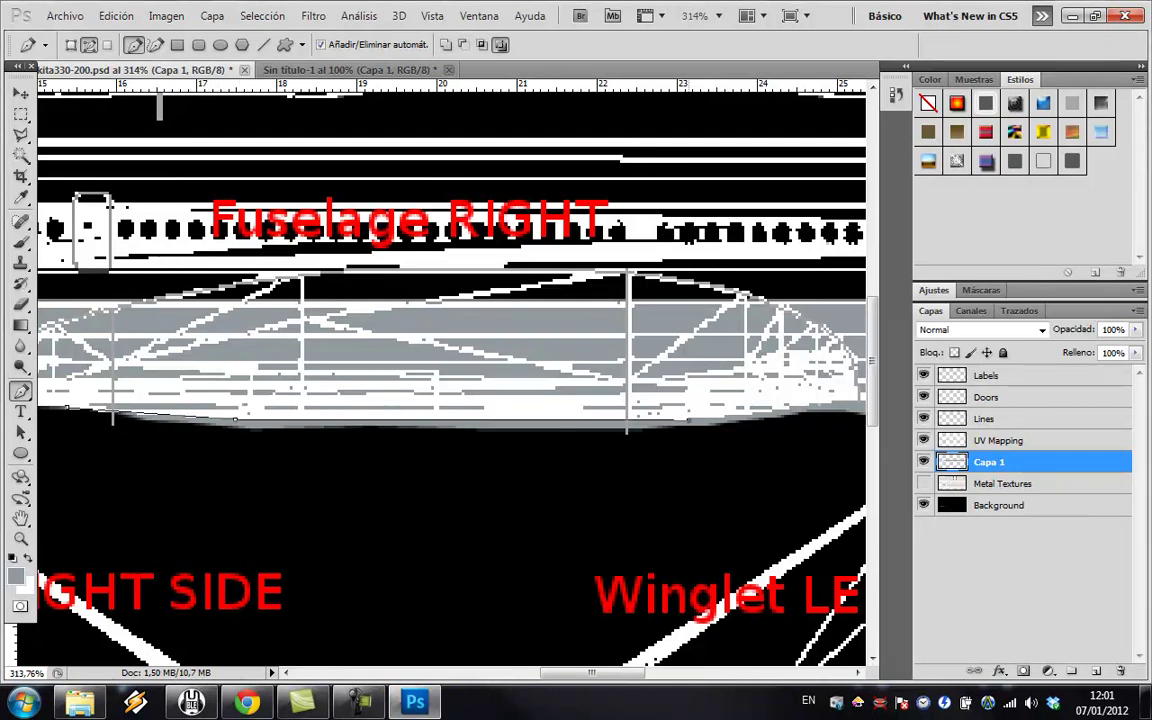
click(756, 414)
click(785, 407)
click(857, 400)
click(836, 427)
key(ctrl+z)
Lead the path back beneath the grey overspill under the wing fairing and close it at the starting point.
mouse_move(592, 673)
mouse_down()
mouse_move(693, 672)
mouse_move(609, 672)
mouse_up()
click(656, 456)
click(529, 483)
click(358, 476)
drag(609, 672, 570, 672)
click(309, 474)
click(253, 437)
click(240, 410)
Convert the closed path to a selection, delete the grey overspill below the wing fairing and deselect.
right_click(241, 401)
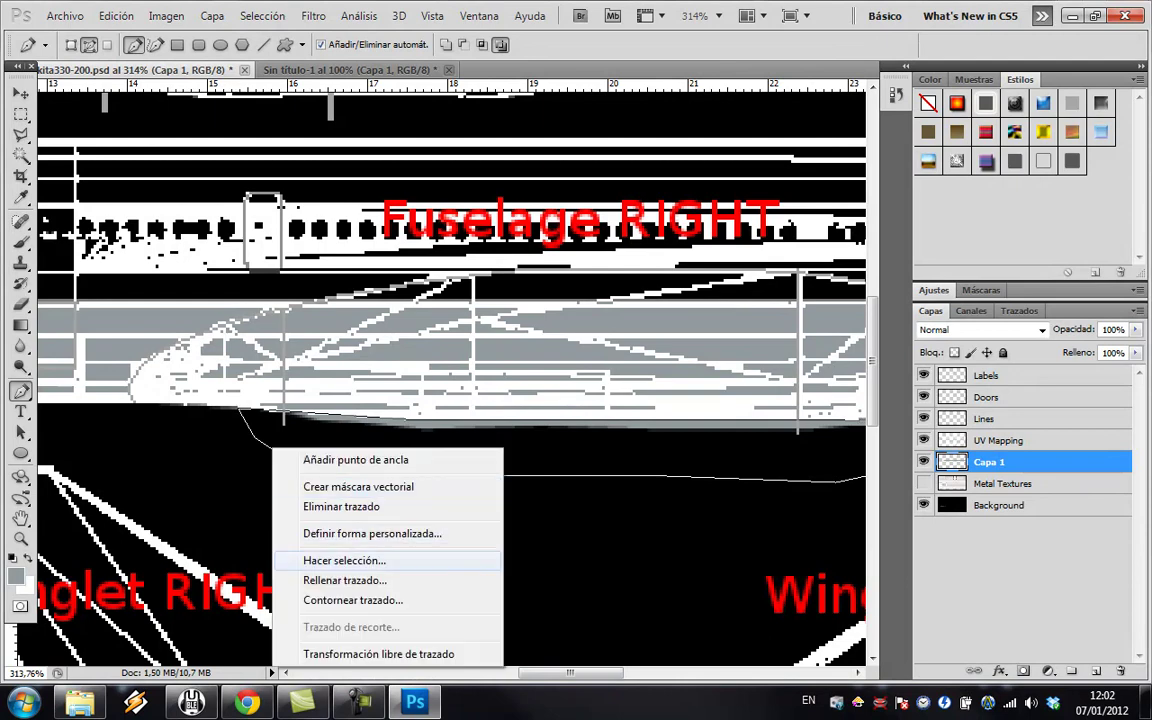
click(330, 505)
key(Return)
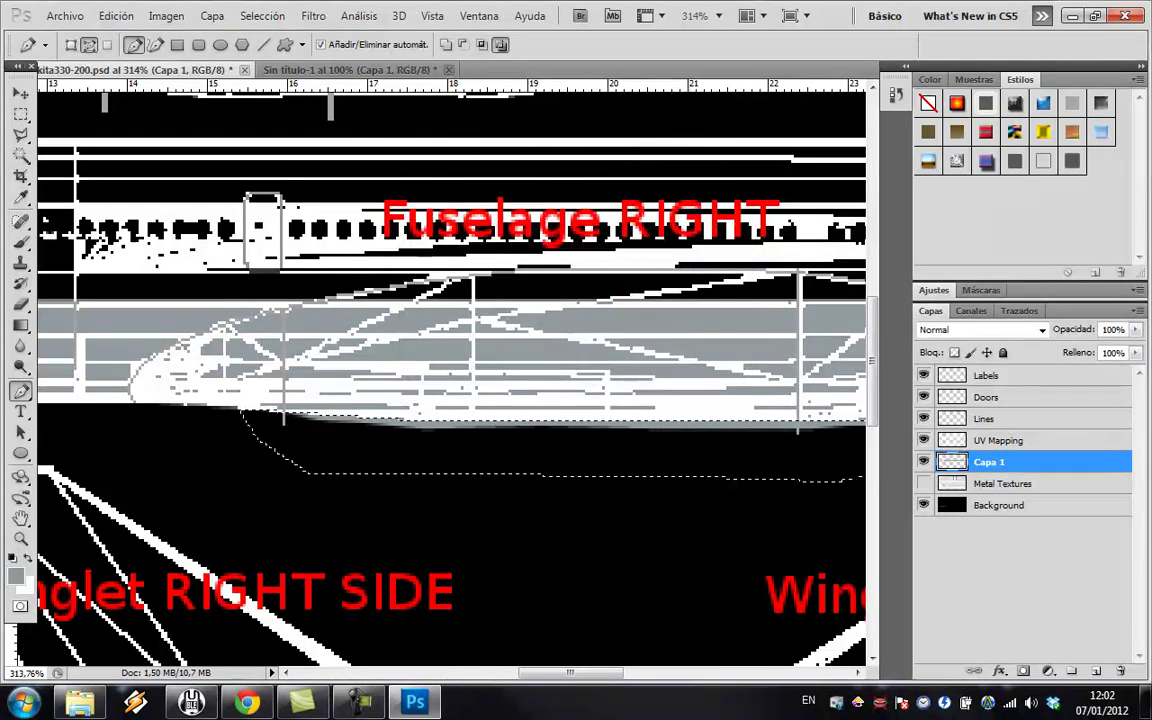
key(ctrl+d)
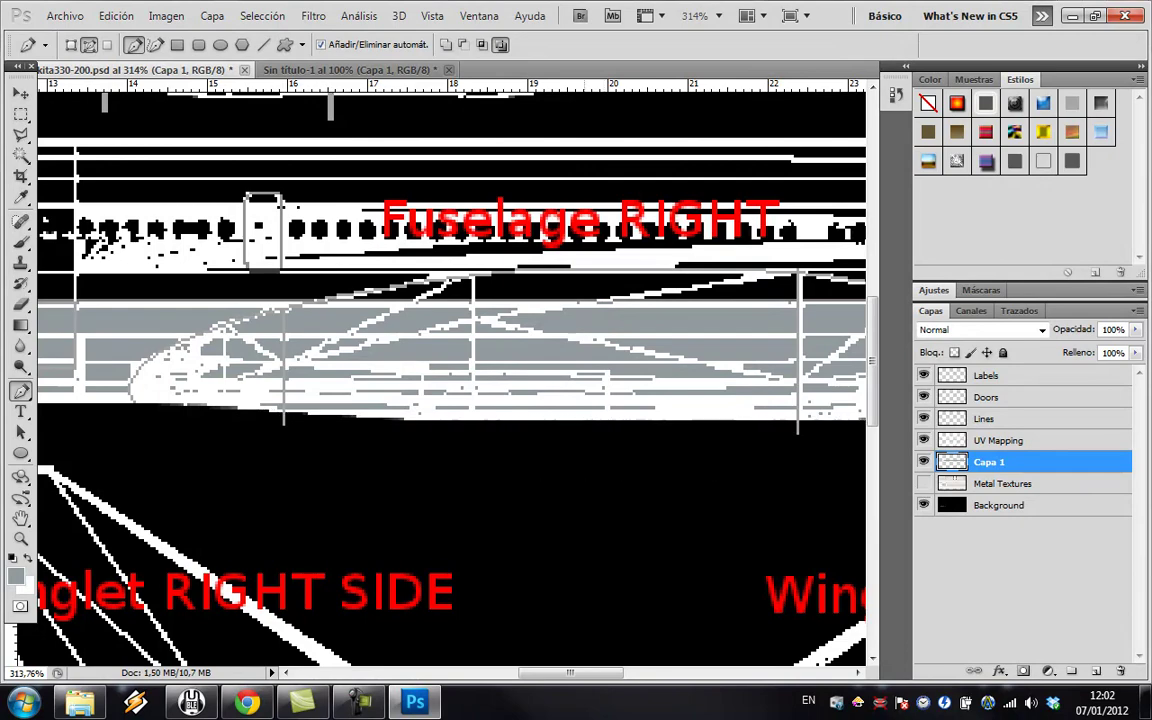
Trace a new Pen path along the front underside of the right fuselage, from the wing fairing up to the nose.
drag(571, 673, 667, 673)
scroll(450, 380, right, 3)
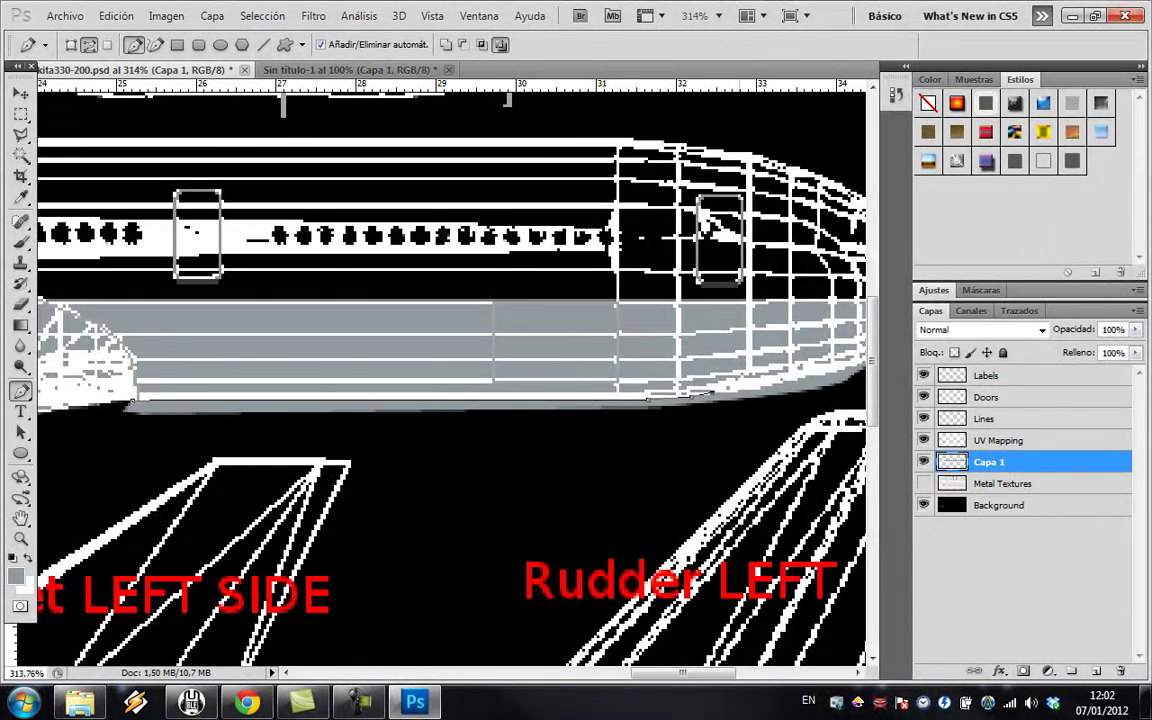
click(737, 392)
click(771, 384)
click(800, 379)
drag(684, 673, 705, 673)
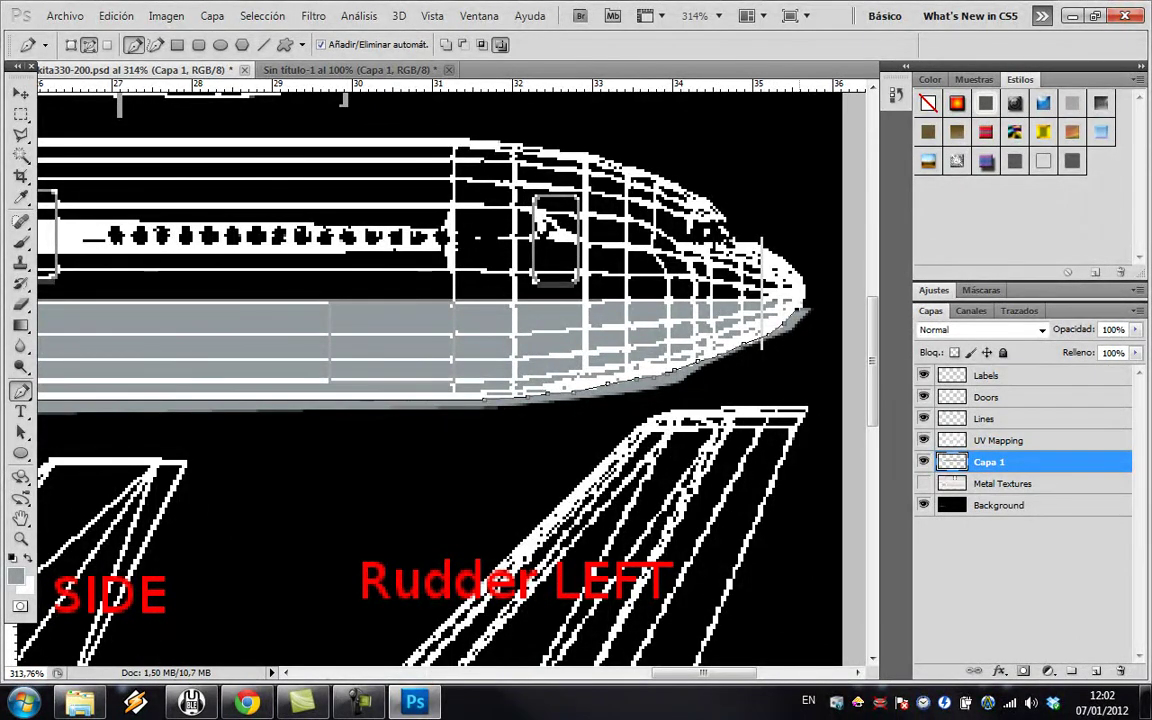
Run the path back below the grey overspill from the nose and close it at the wing fairing's front end.
click(808, 336)
click(716, 386)
click(625, 413)
click(496, 446)
scroll(496, 446, left, 5)
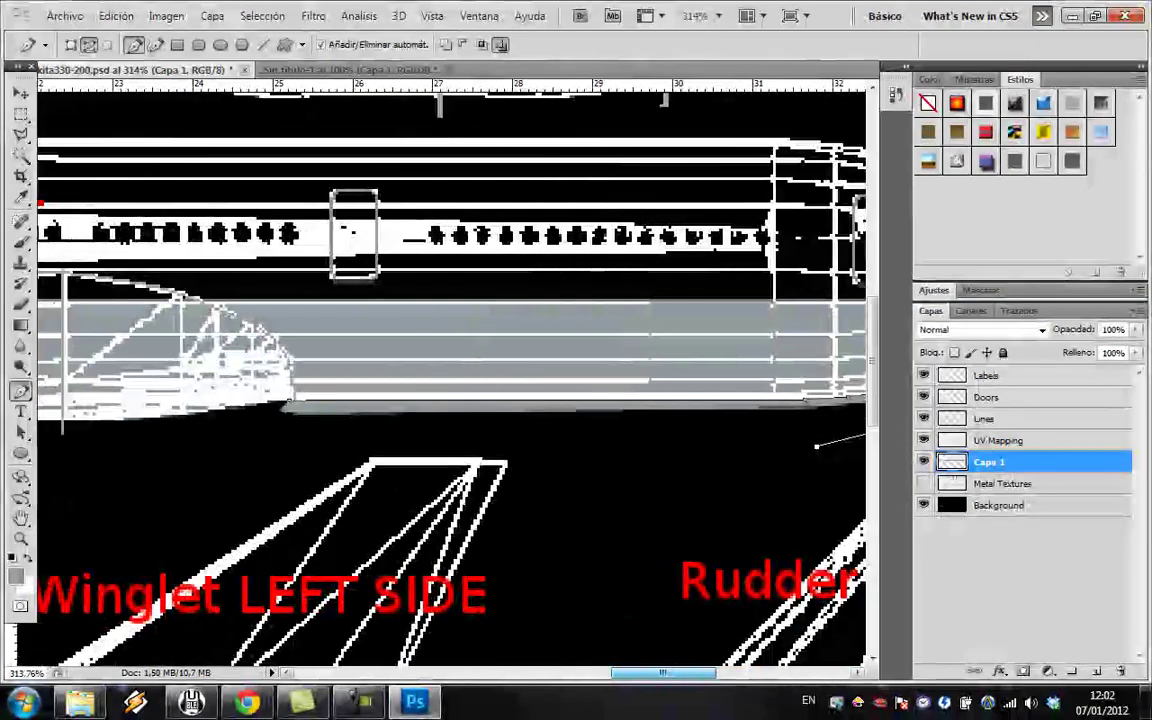
click(280, 427)
click(294, 401)
Make a selection from the path with a 0-pixel feather, delete the grey overspill under the front fuselage and deselect.
right_click(271, 372)
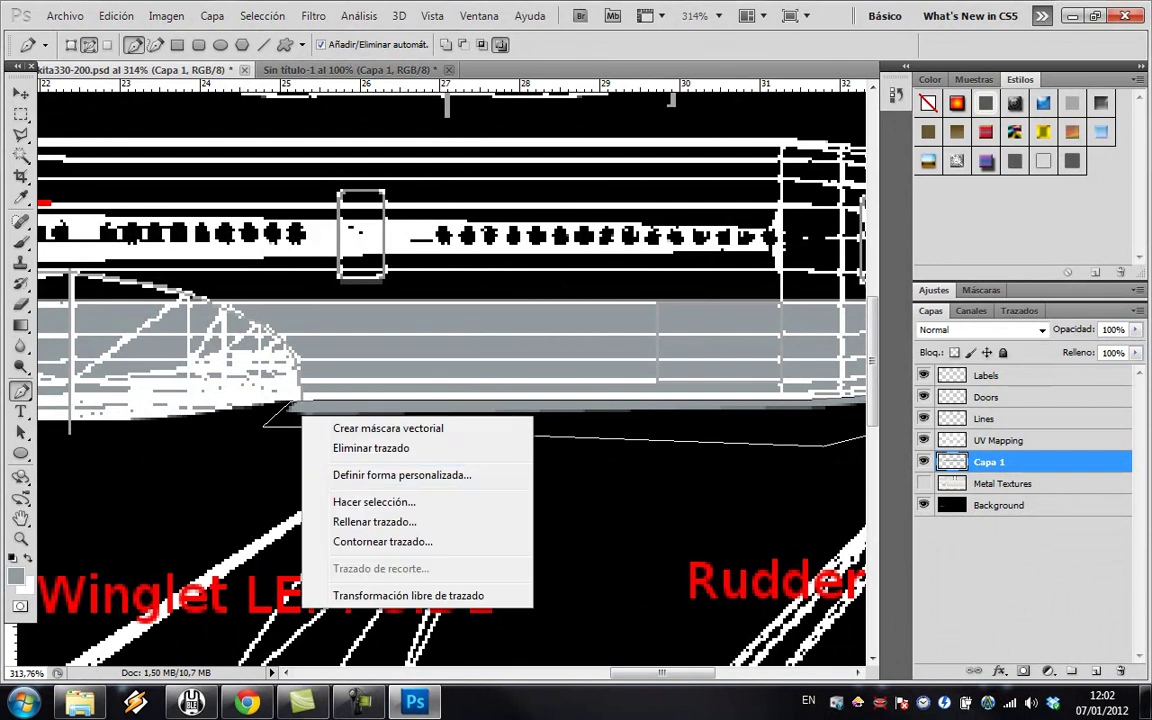
click(310, 499)
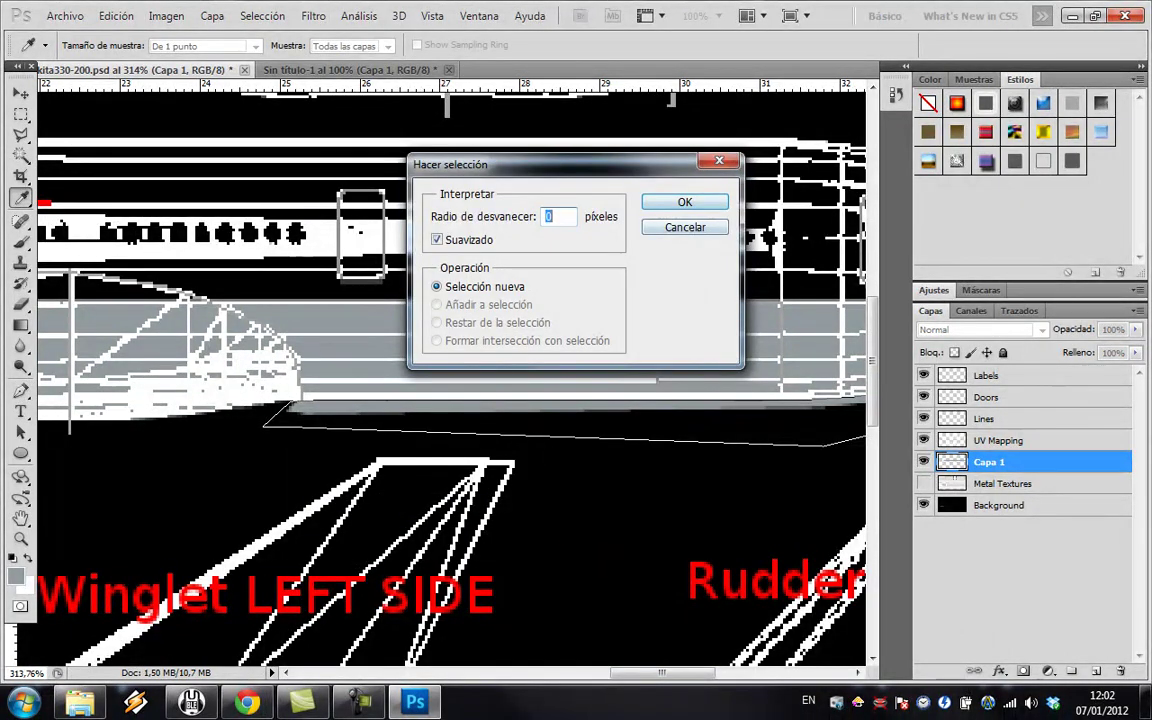
key(Return)
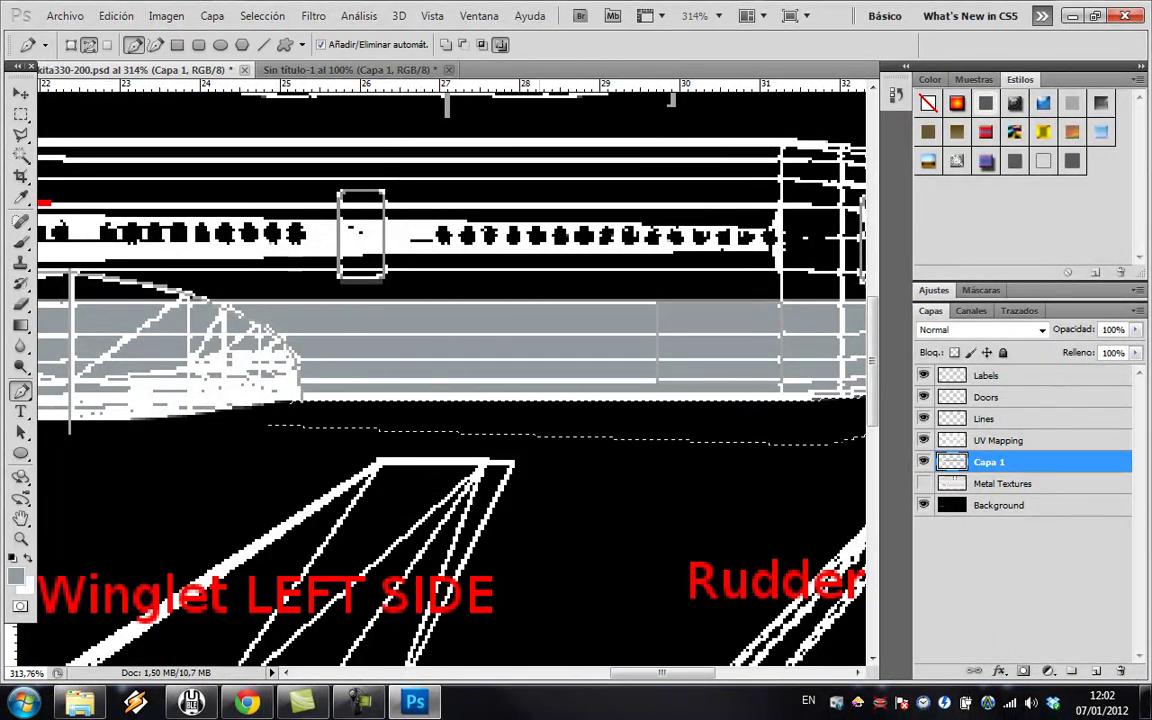
key(Delete)
key(ctrl+d)
scroll(452, 378, right, 1)
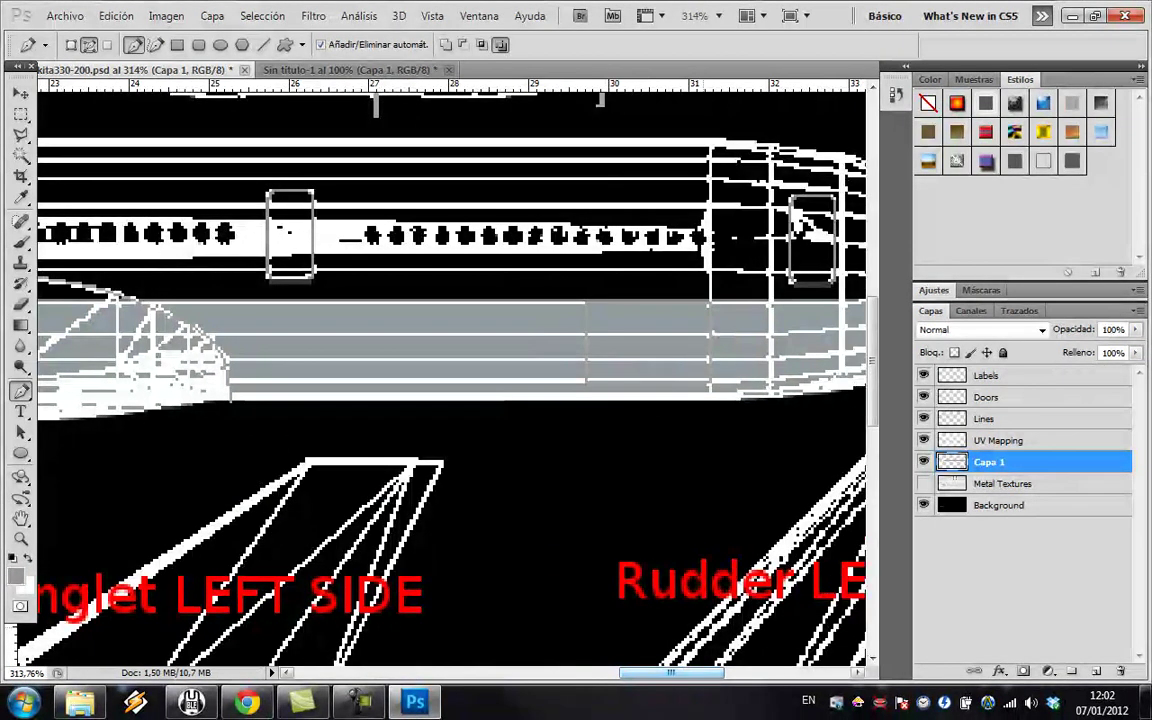
Examine the grey underside at 100% zoom with the Metal Textures layer shown and the UV Mapping wireframe hidden.
click(924, 483)
click(924, 440)
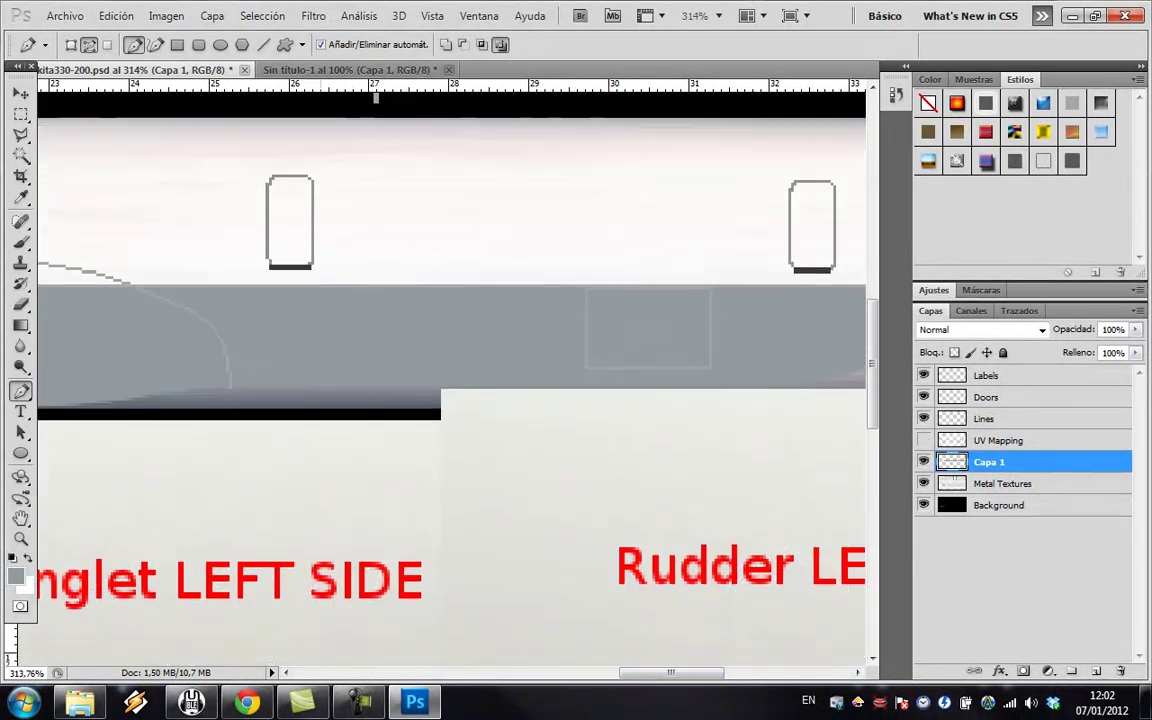
scroll(320, 222, left, 5)
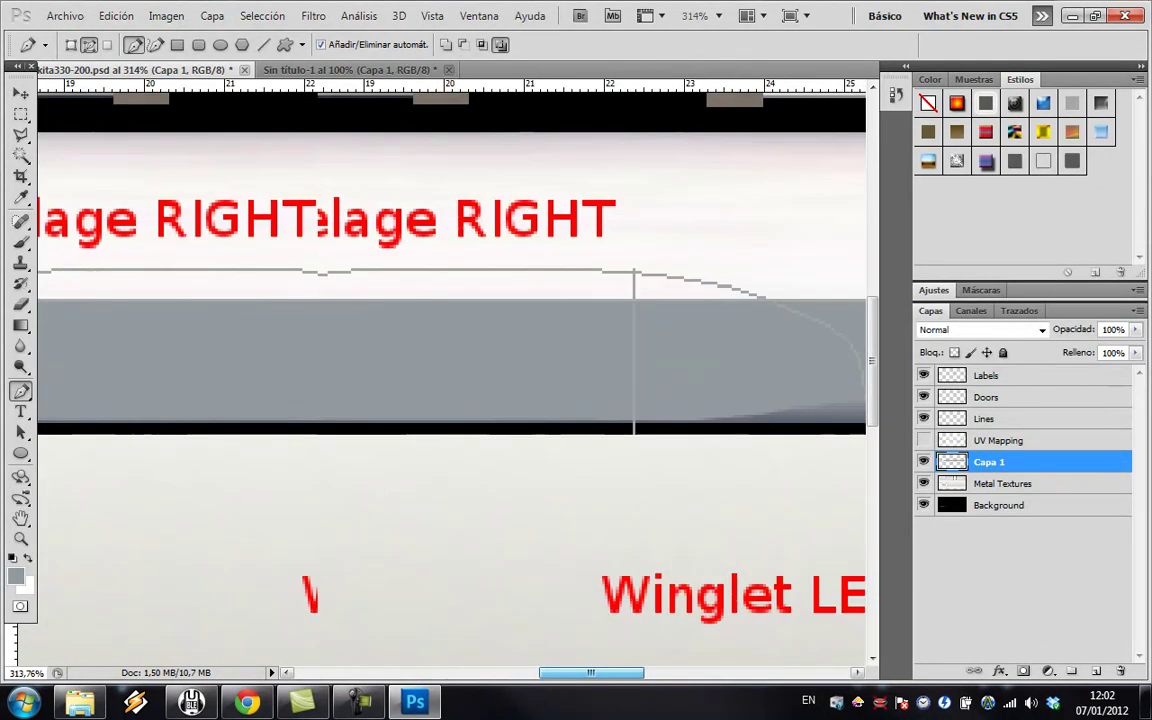
scroll(320, 222, left, 5)
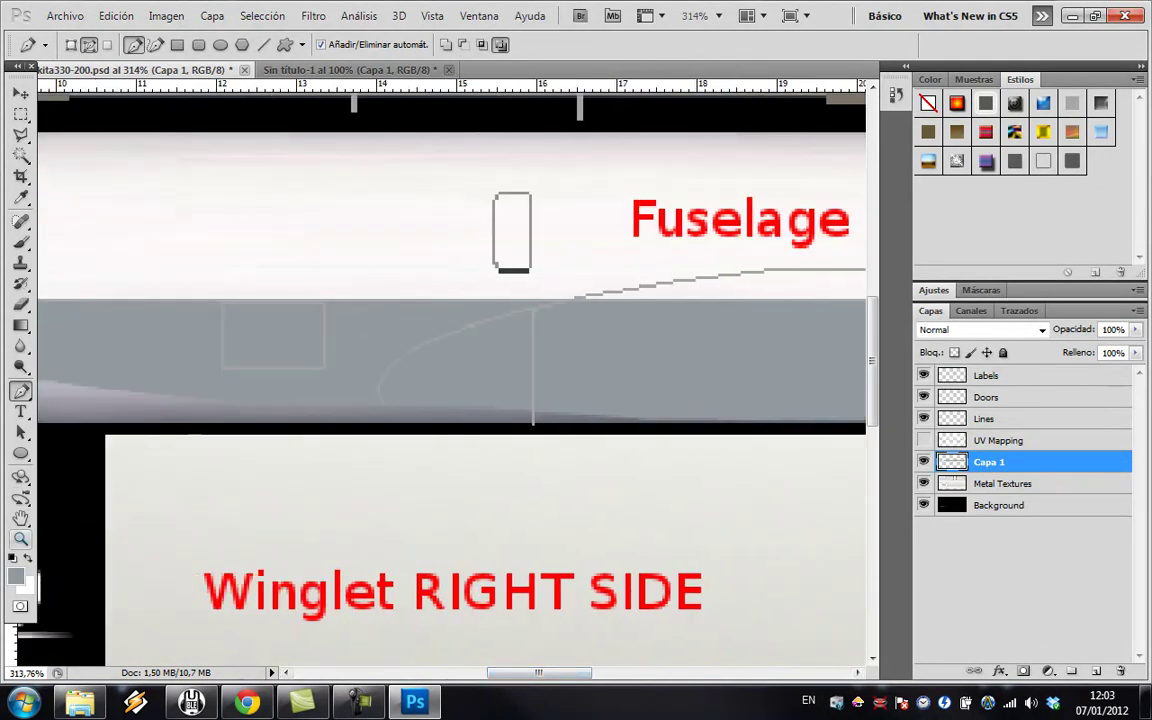
key(z)
click(422, 44)
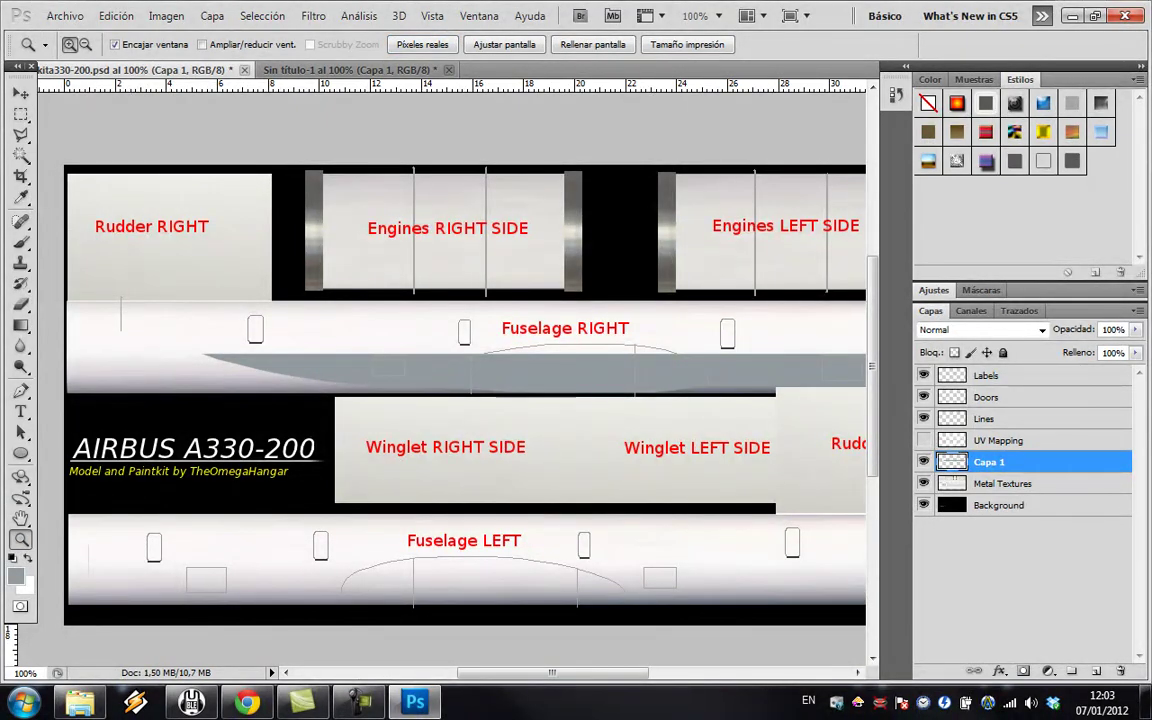
click(923, 440)
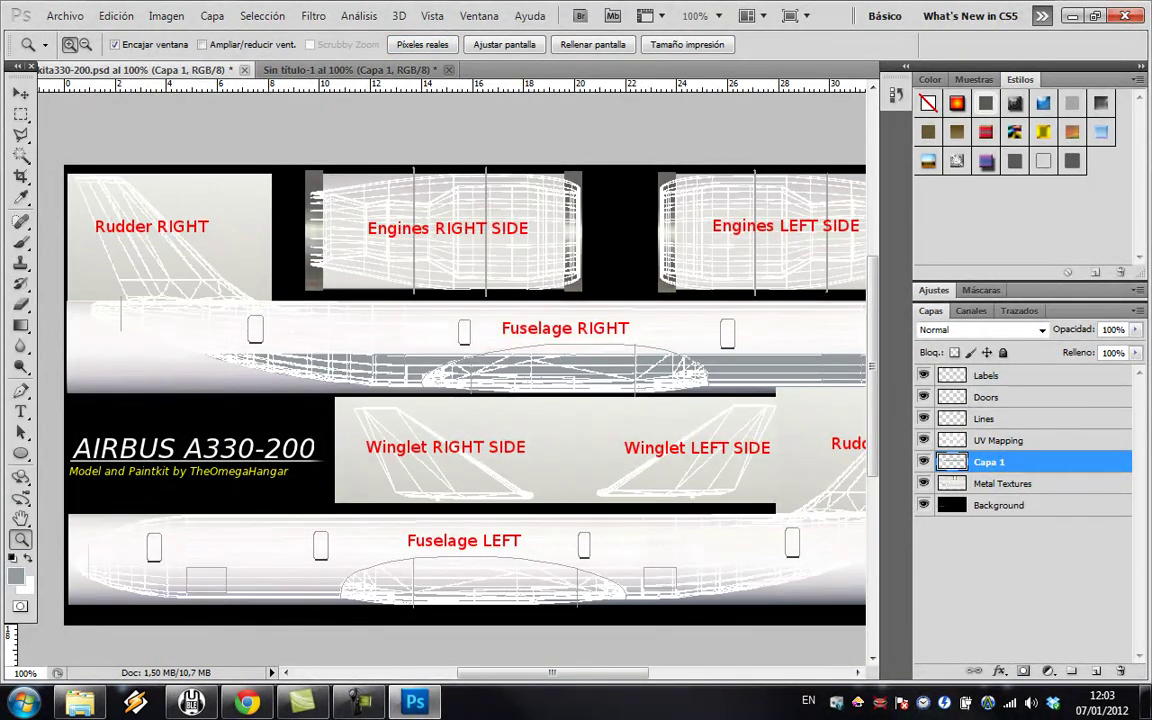
click(923, 440)
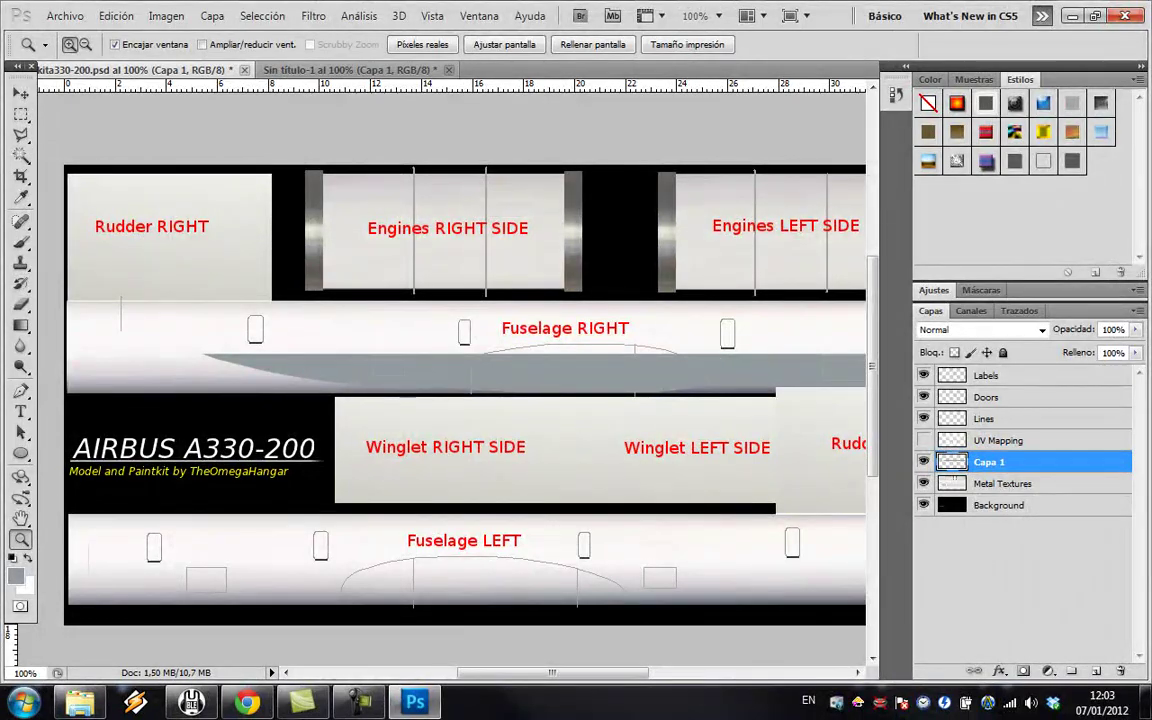
Examine the blue stripe's course along the fuselage in the Air China reference photo, and return to the paint kit.
click(380, 69)
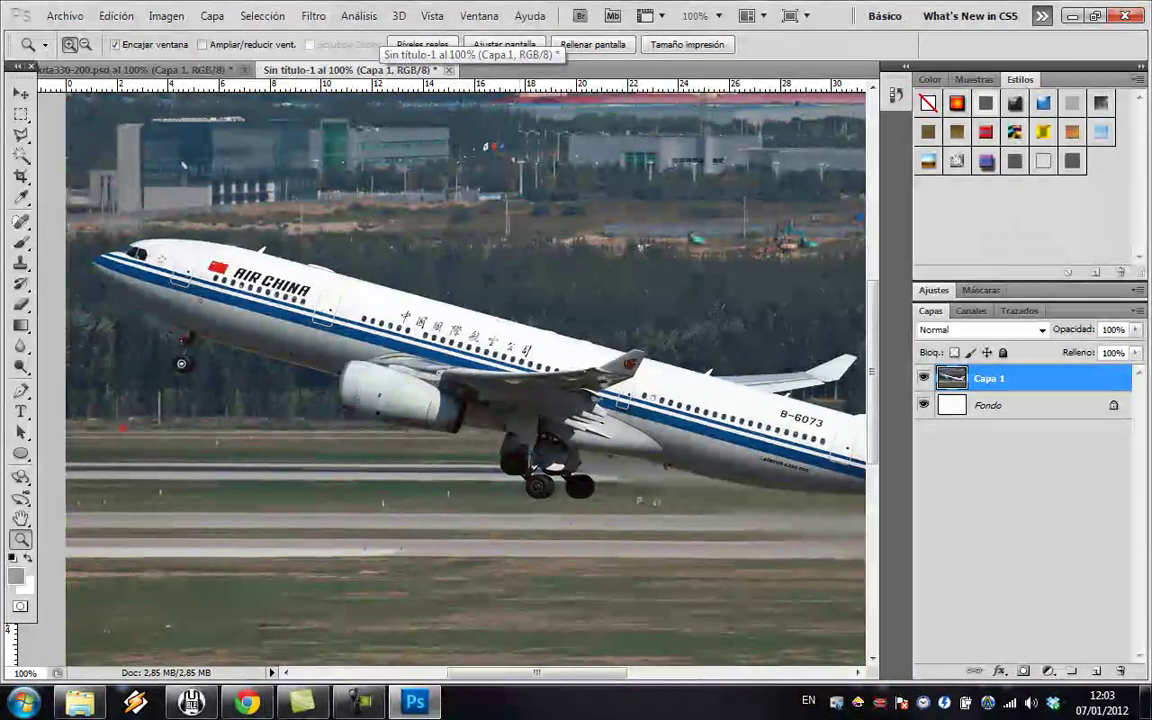
drag(537, 673, 545, 673)
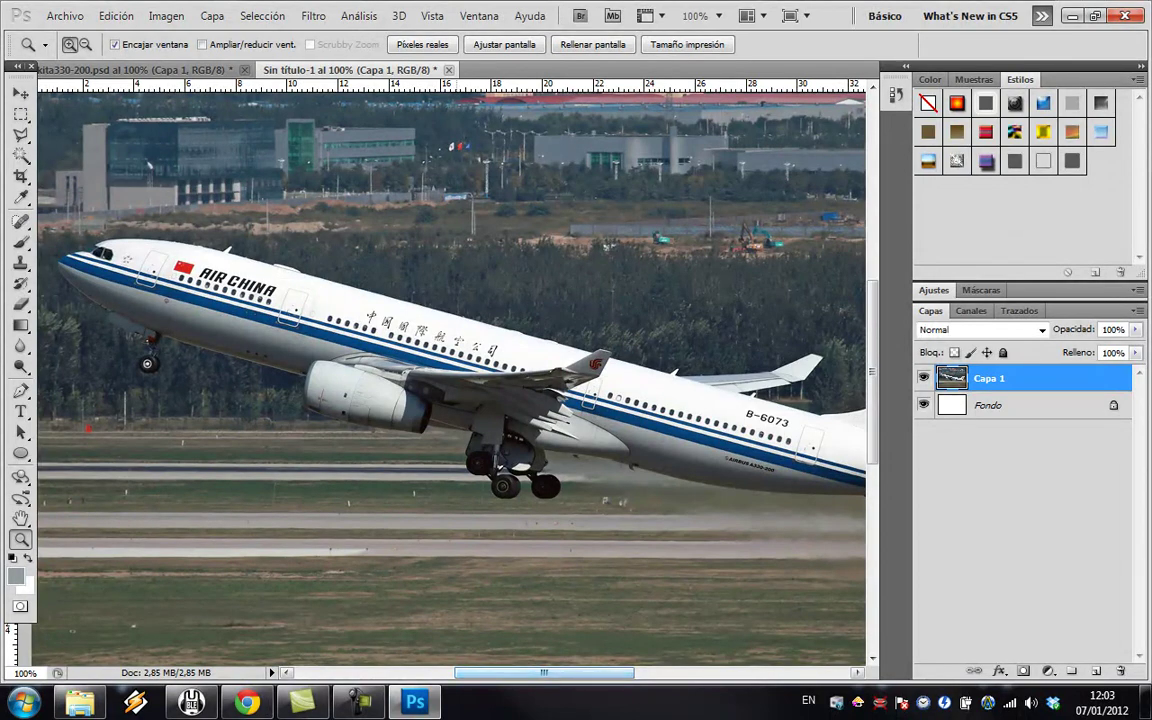
click(190, 69)
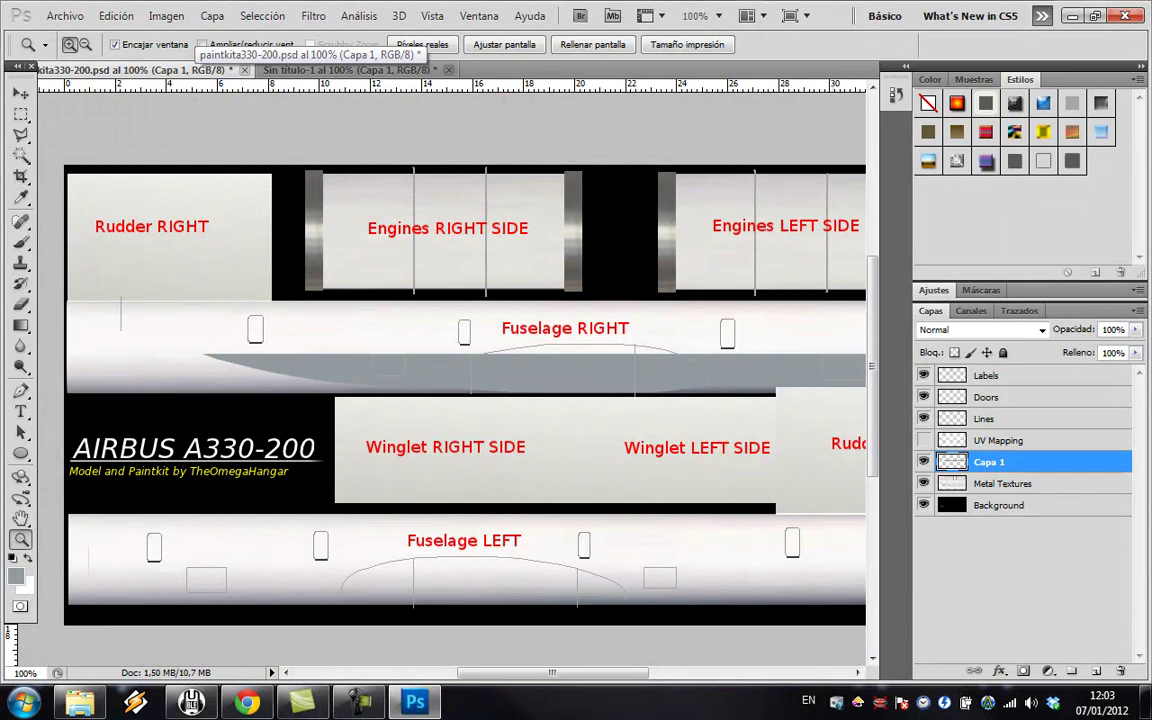
Show the UV Mapping layer, hide Metal Textures, and compare the right fuselage with the reference photo.
click(923, 440)
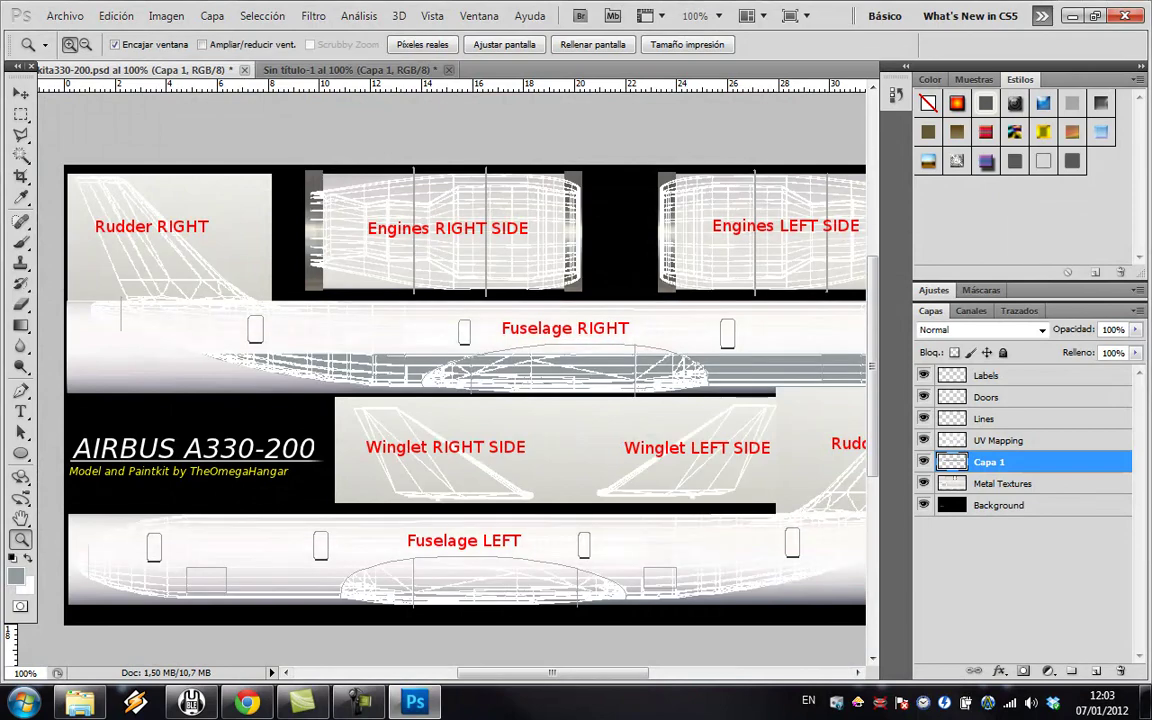
click(923, 483)
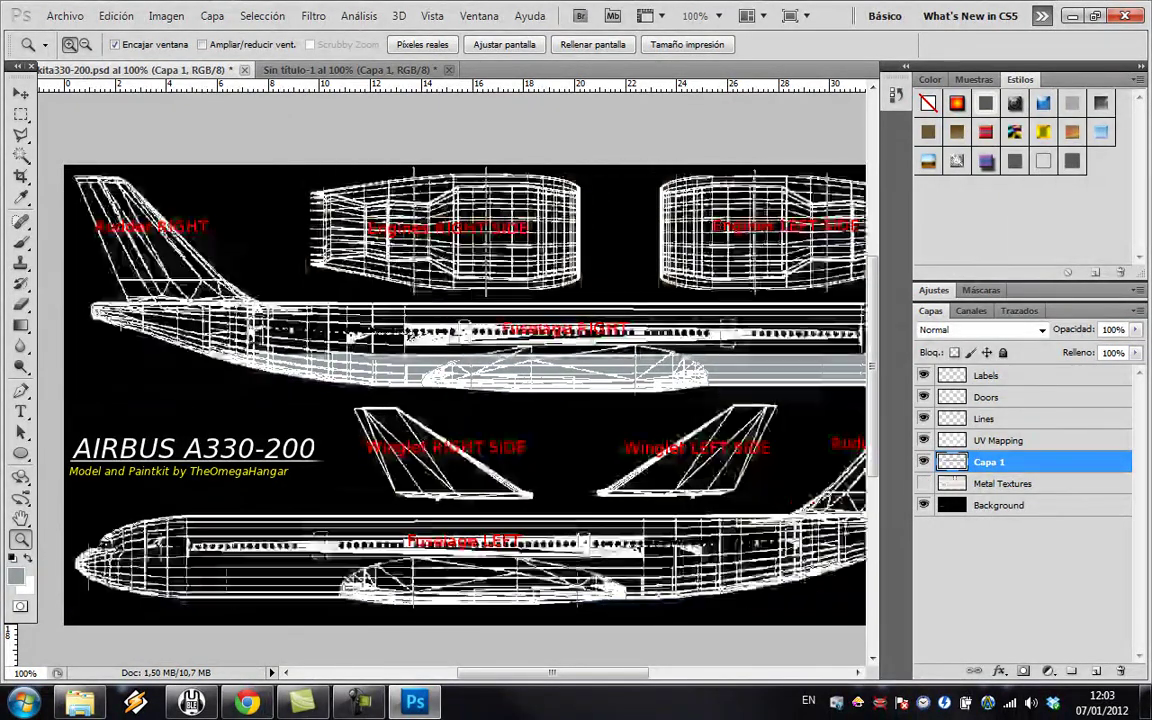
drag(591, 673, 625, 673)
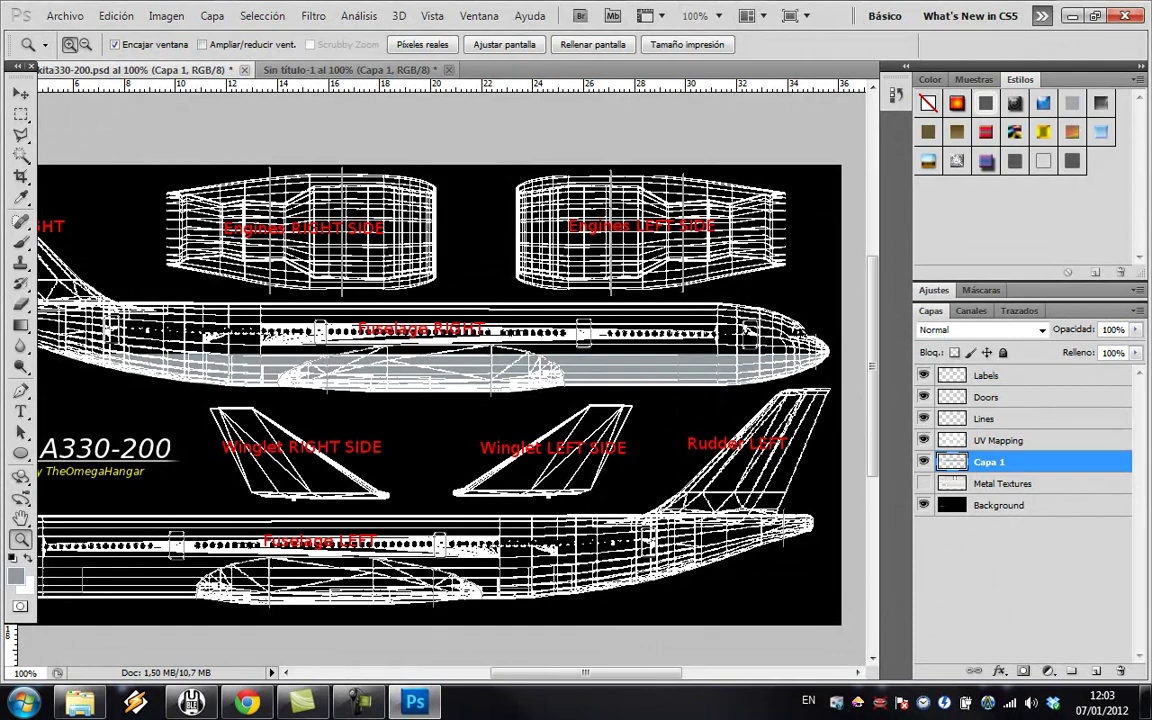
key(ctrl+Tab)
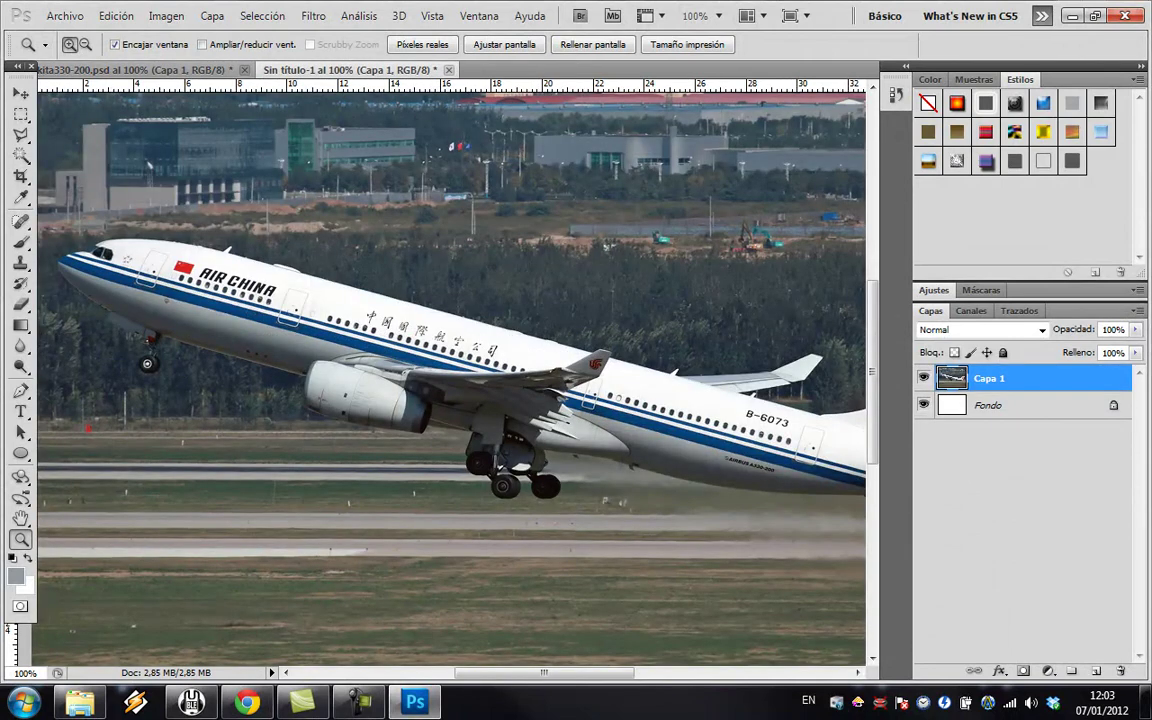
click(180, 70)
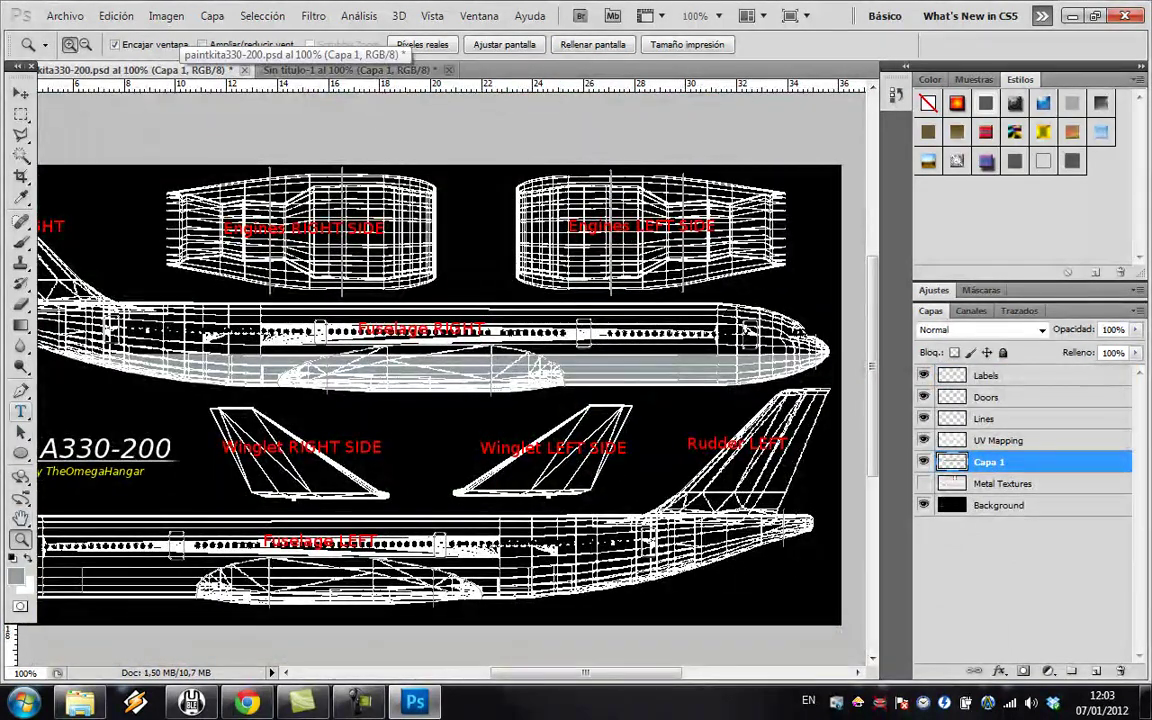
Try a straight Pen line above the grey area between the right fuselage's nose and tail, and undo it.
click(21, 391)
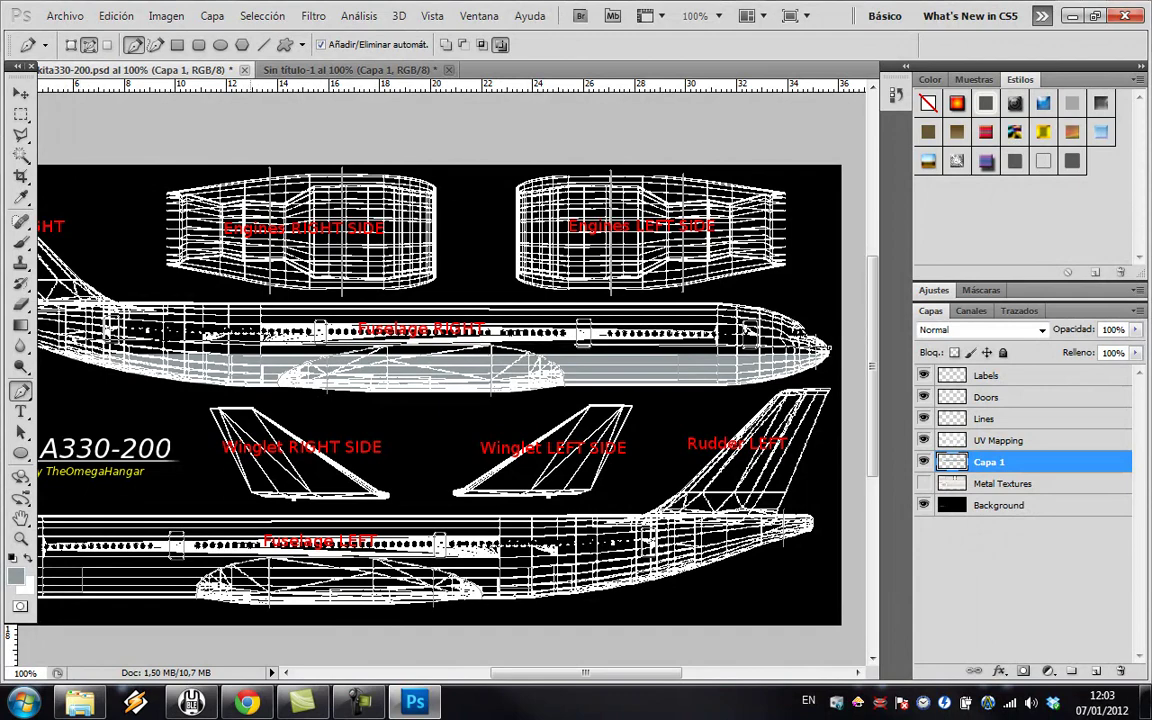
drag(586, 673, 537, 673)
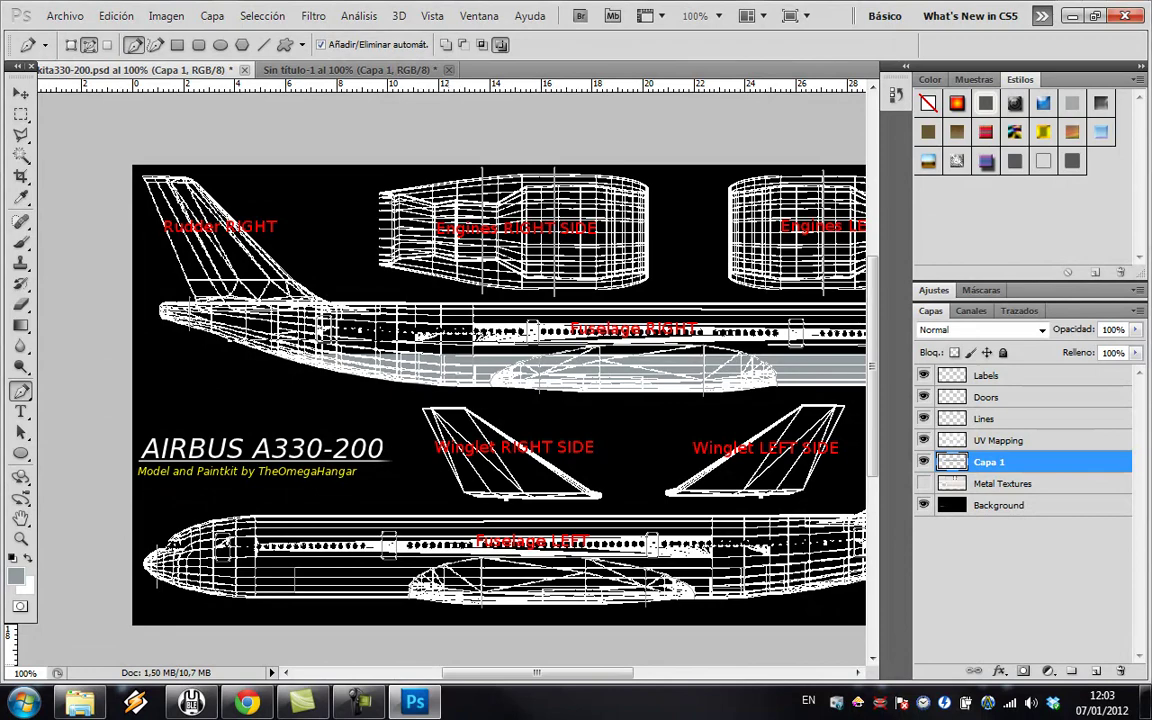
drag(537, 673, 581, 673)
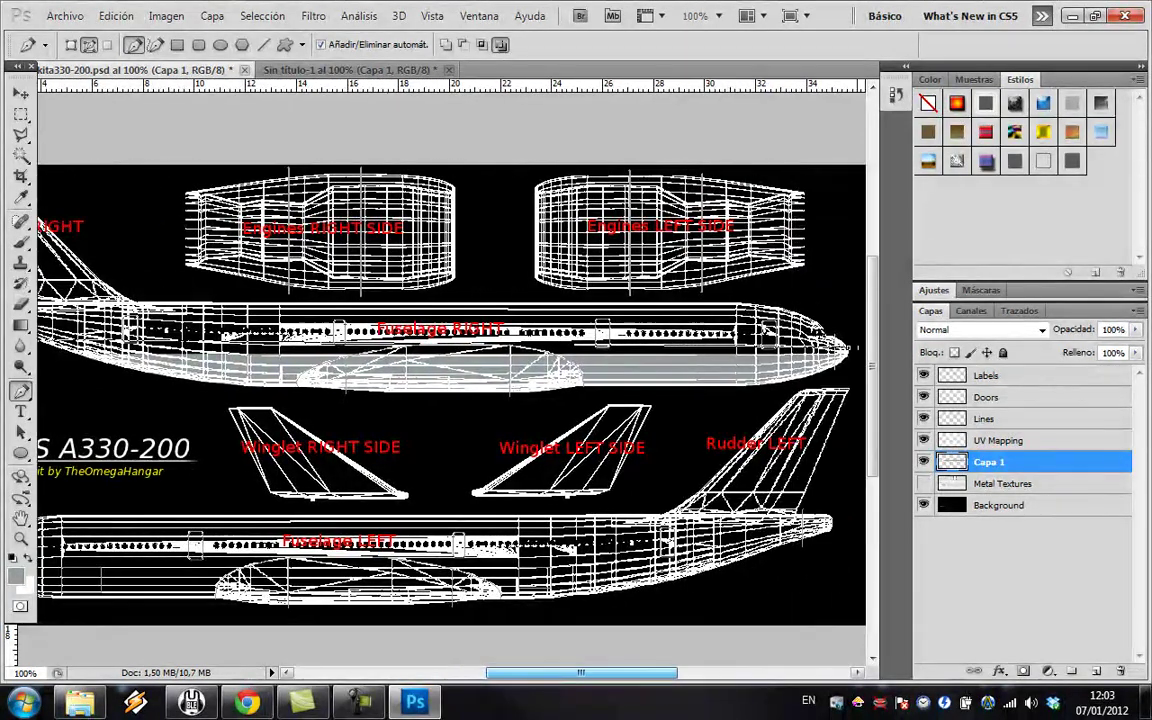
scroll(450, 395, right, 1)
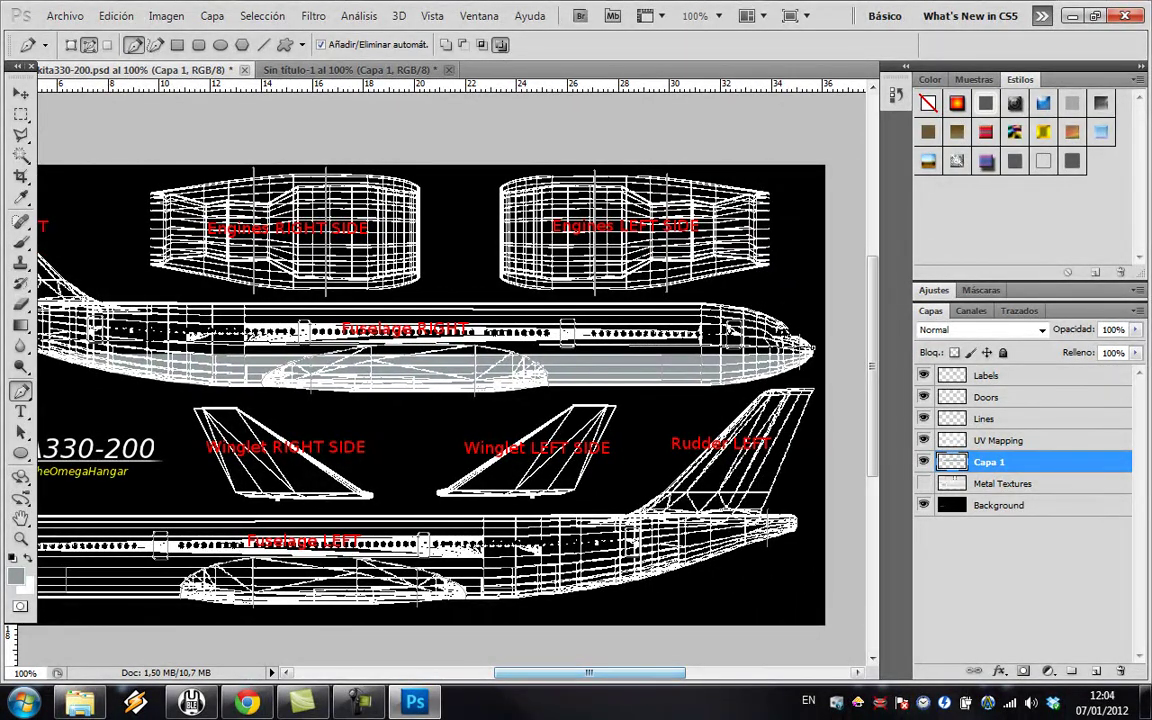
click(924, 440)
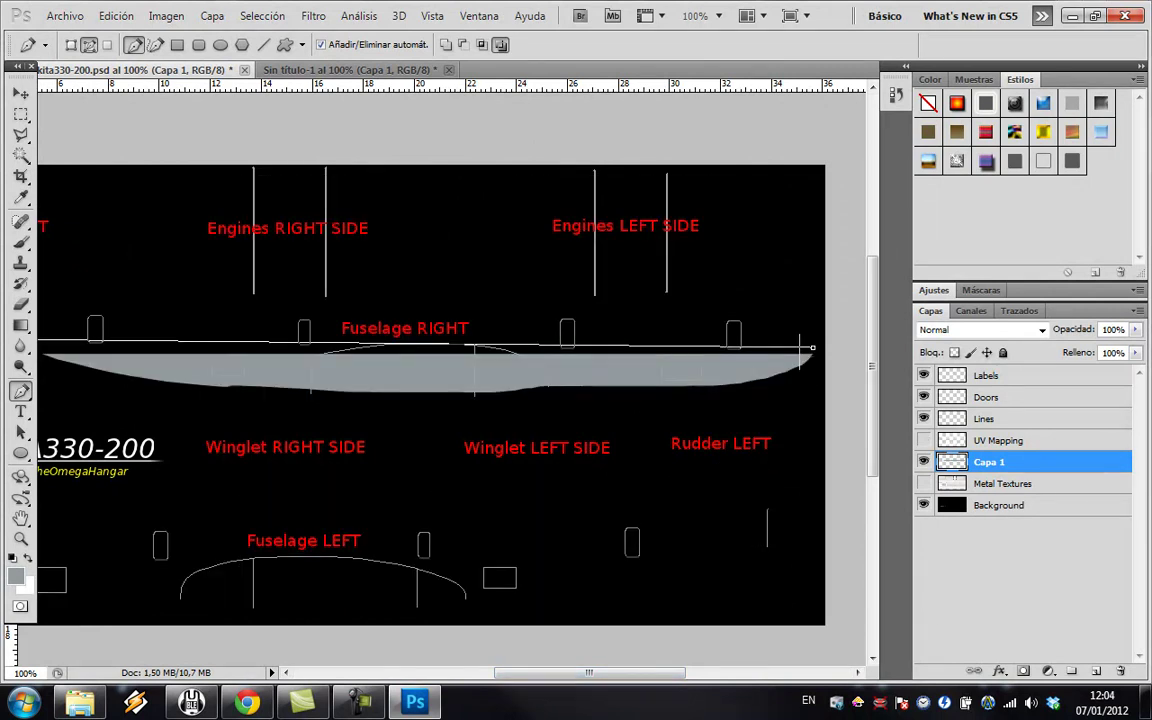
key(ctrl+z)
key(ctrl+alt+z)
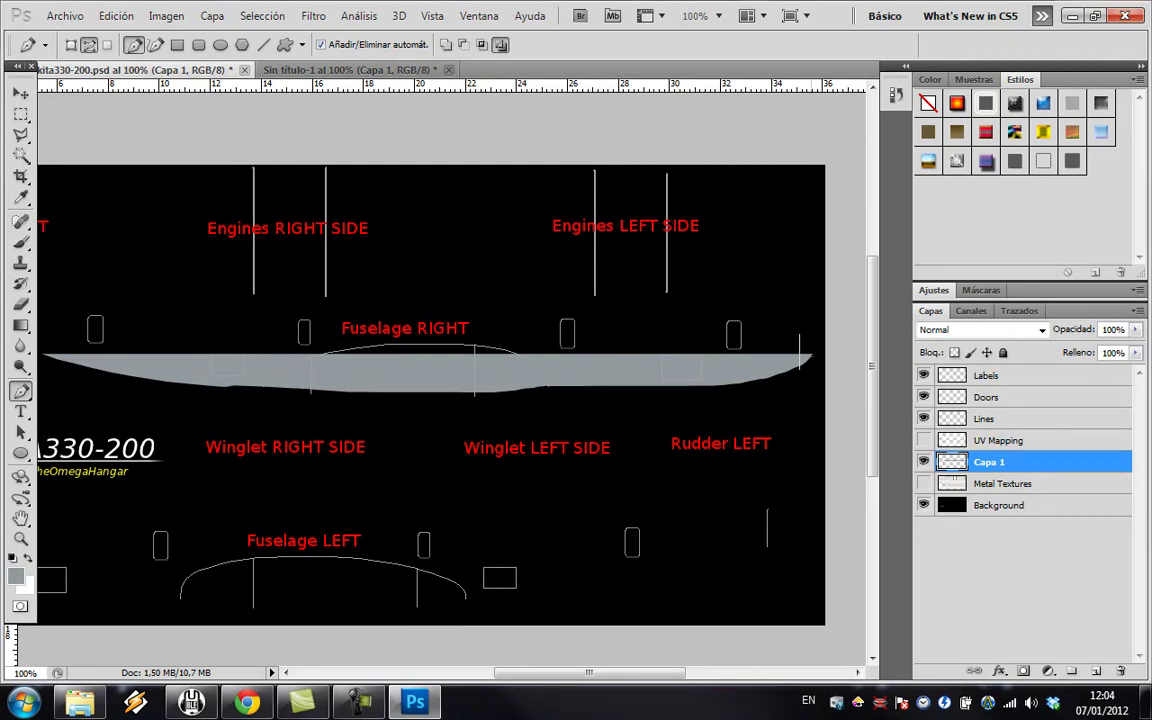
With the UV Mapping layer hidden, draw a straight Pen line from the right fuselage's nose to its tail, just above the grey area.
click(923, 440)
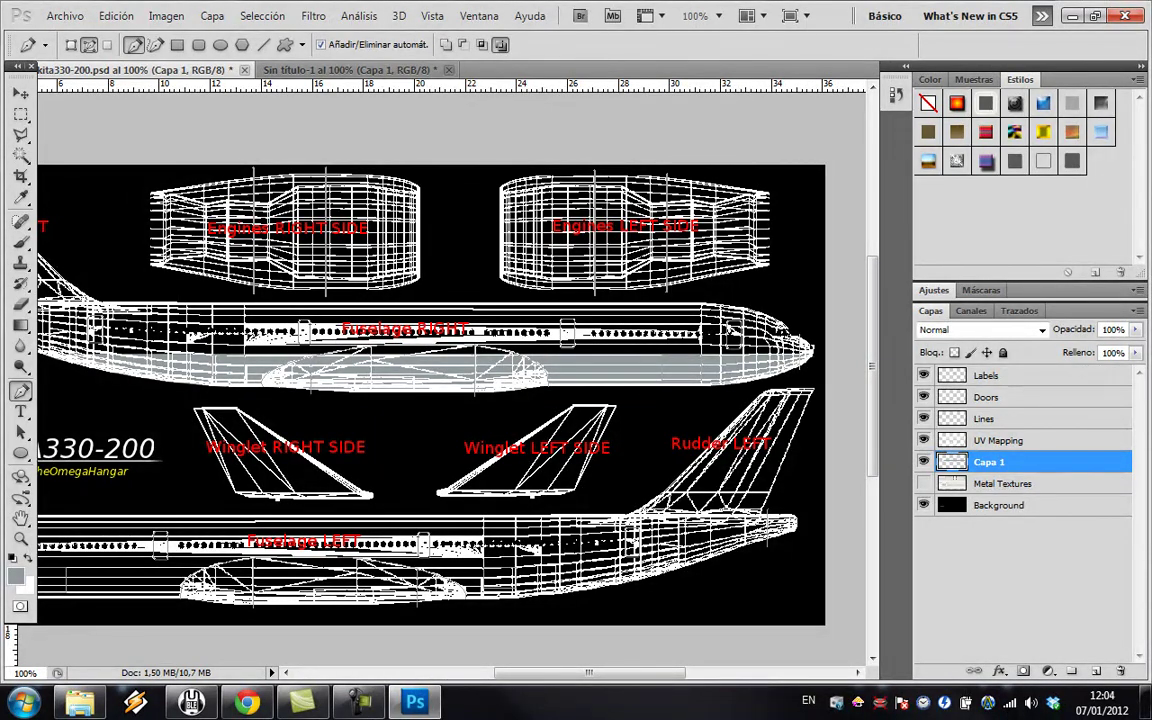
click(923, 440)
drag(590, 672, 538, 672)
click(214, 341)
key(ctrl+z)
click(213, 343)
key(ctrl+z)
click(211, 339)
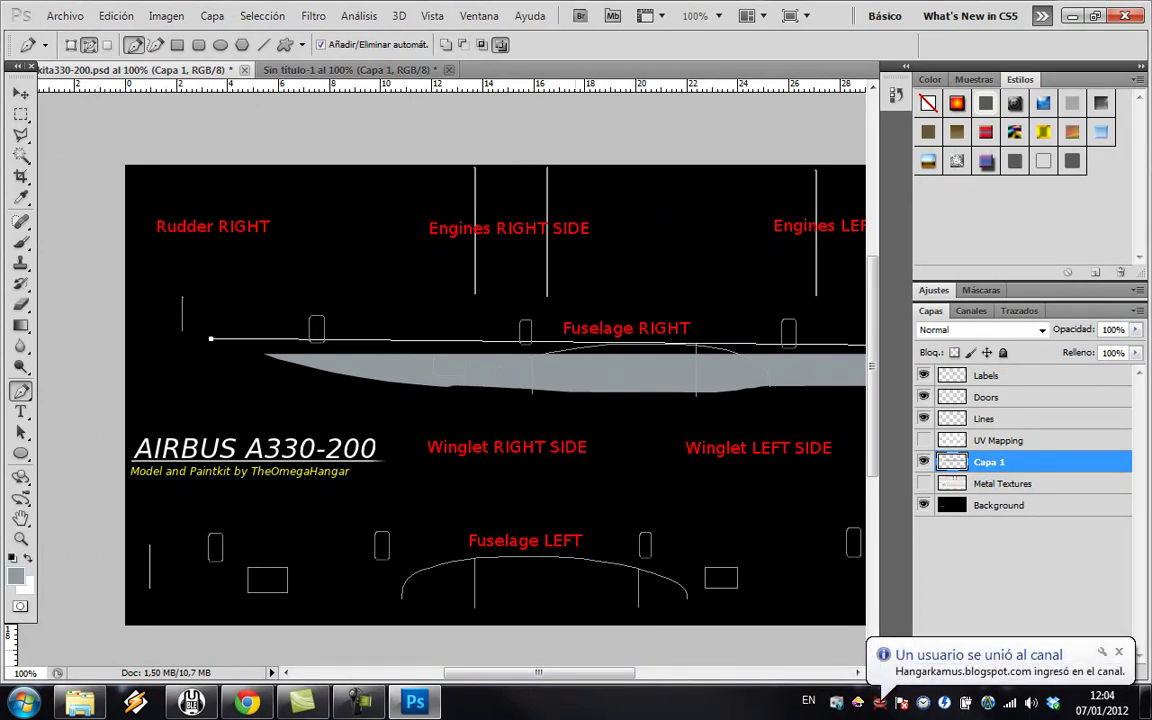
drag(539, 673, 599, 673)
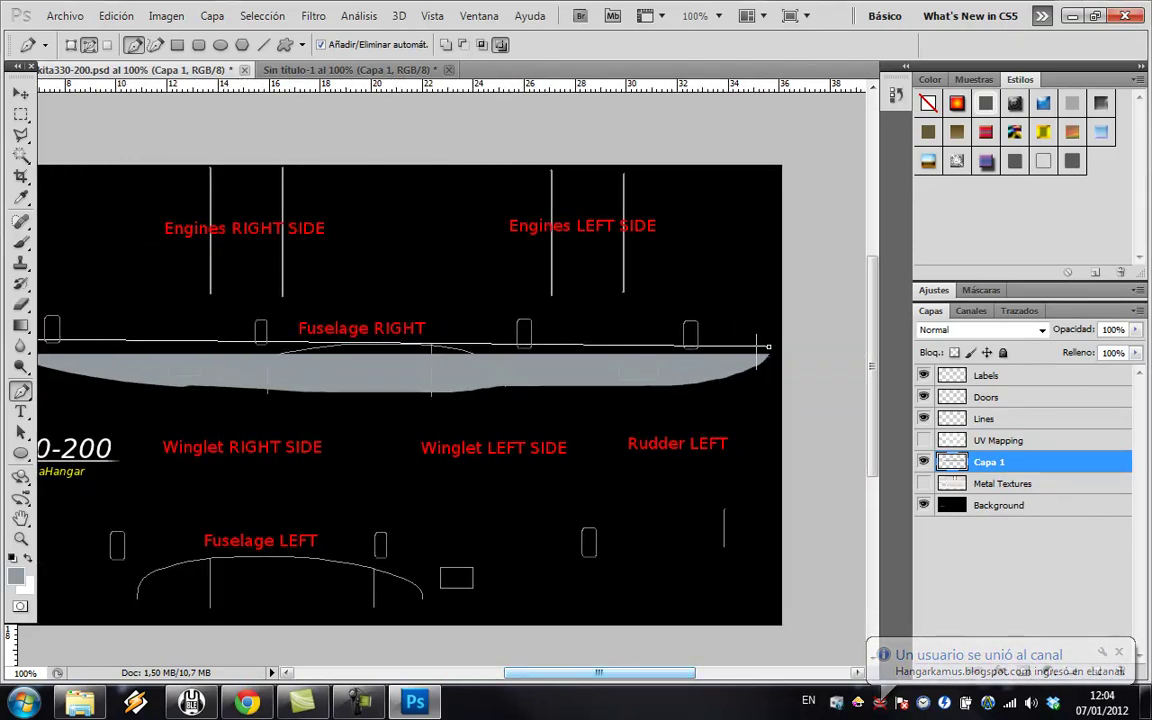
Undo the straight Pen line and its anchor point above the right fuselage's grey area.
key(ctrl+z)
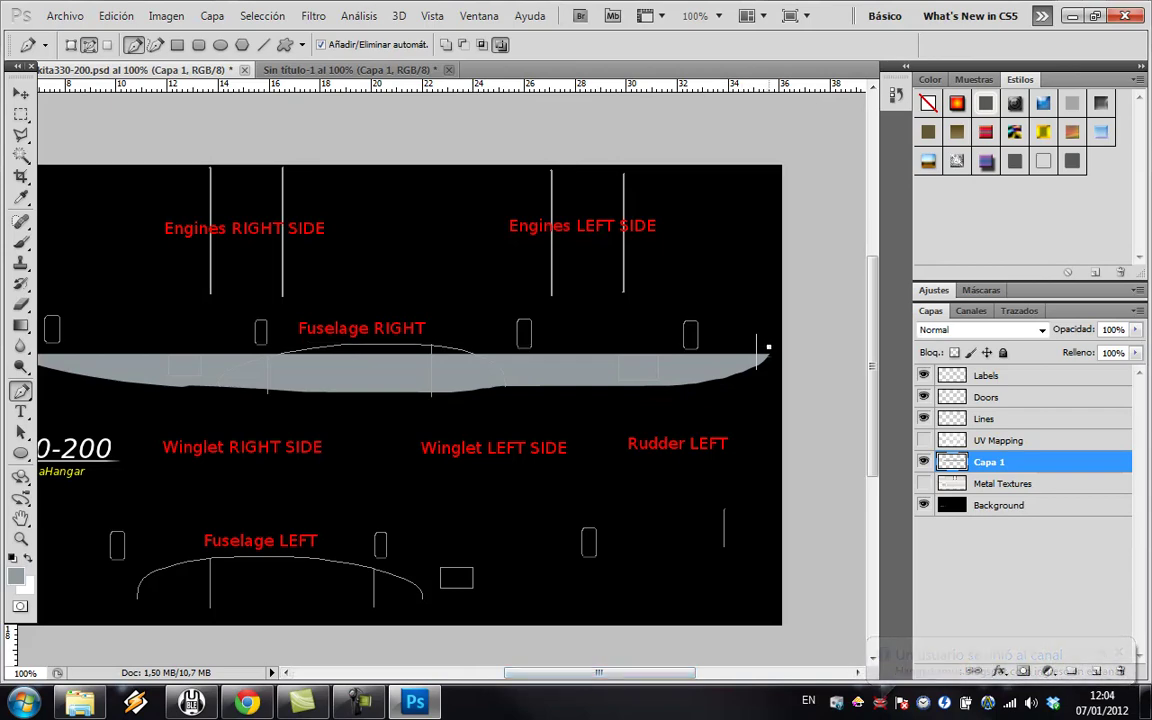
key(ctrl+alt+z)
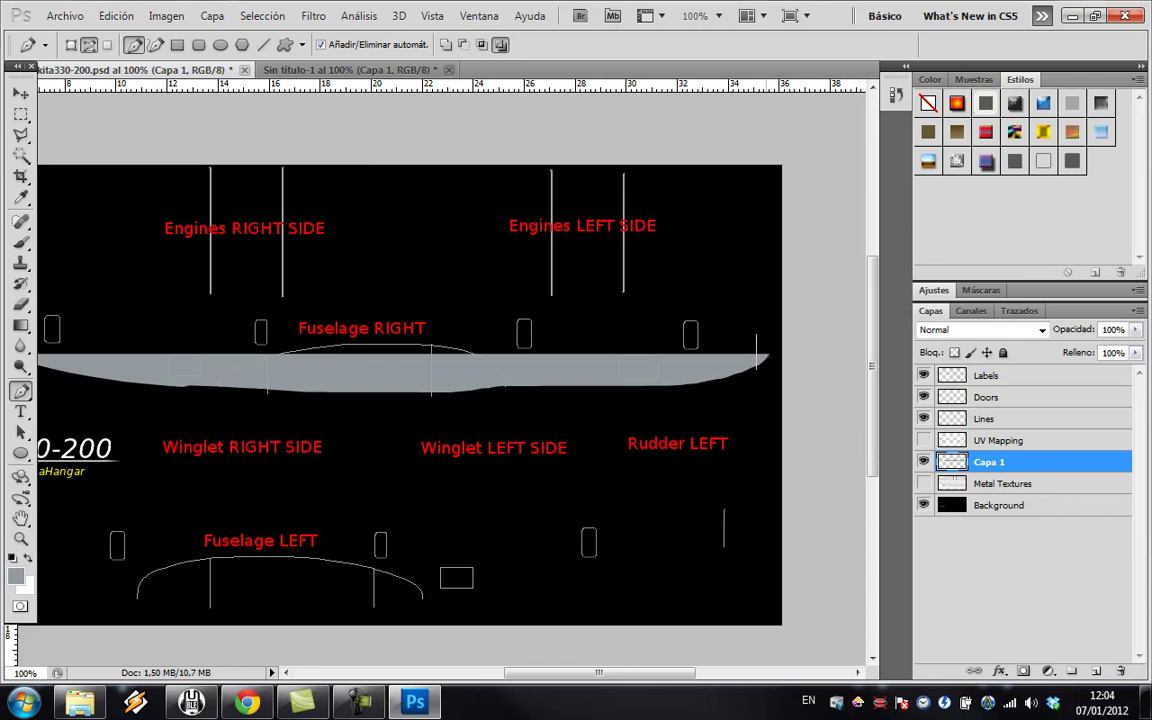
drag(600, 673, 580, 673)
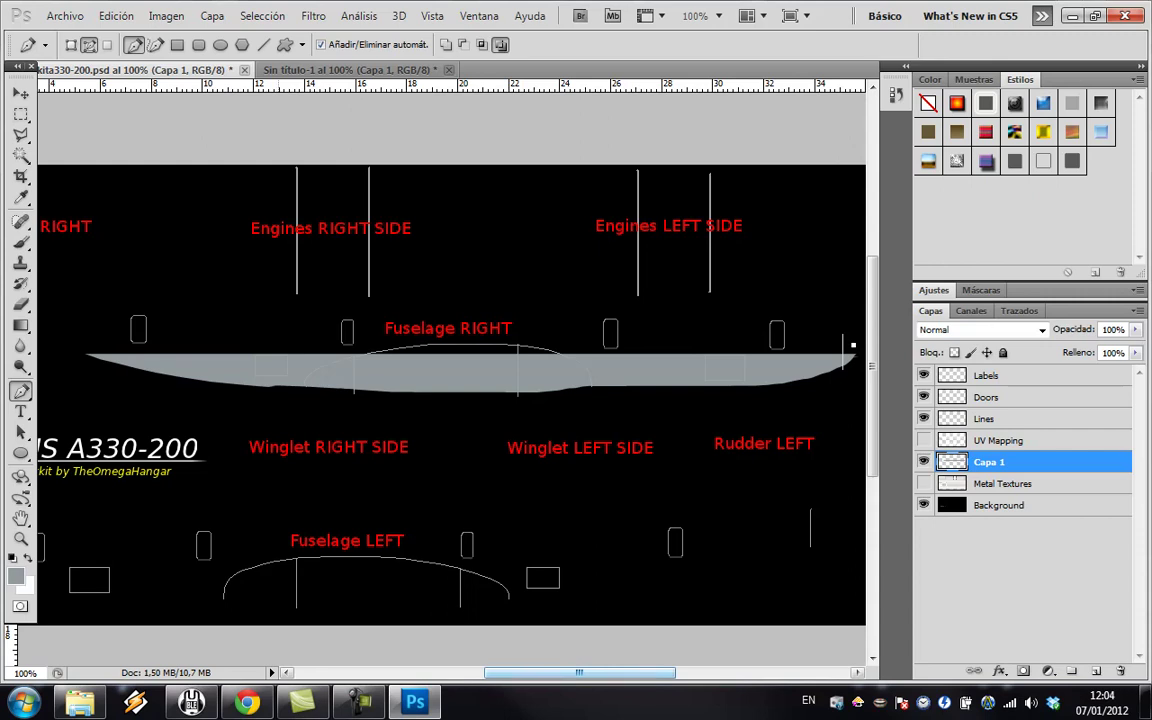
scroll(850, 340, down, 1)
click(845, 333)
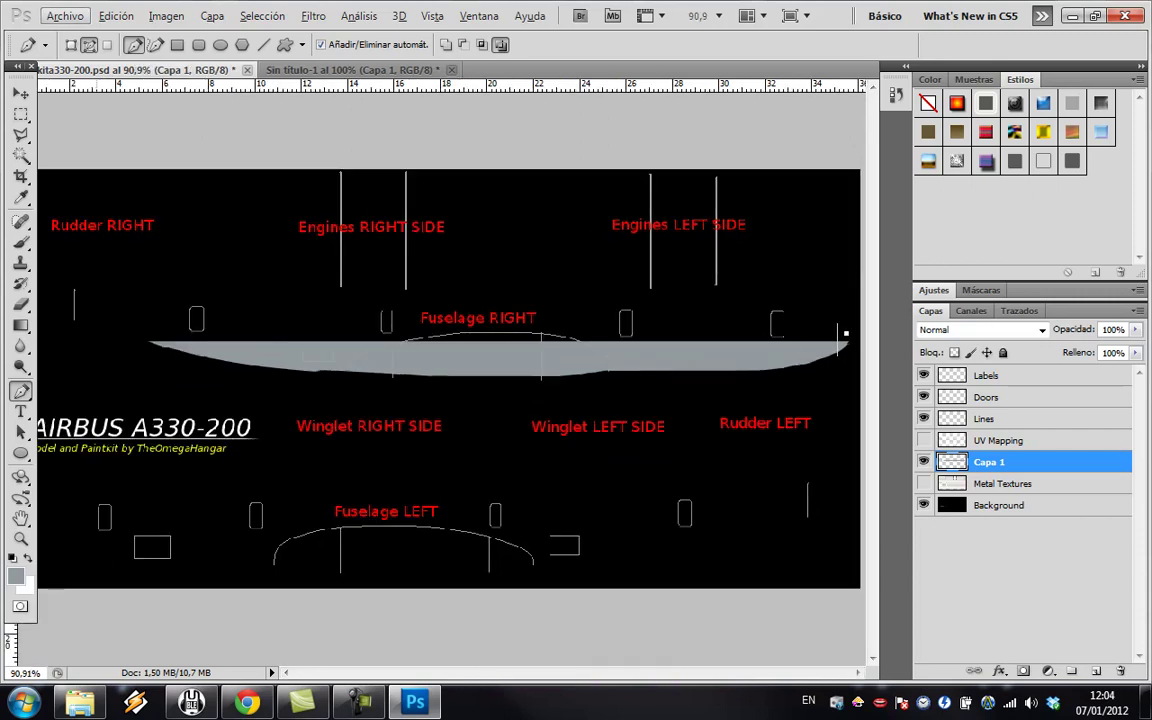
key(ctrl+z)
click(93, 327)
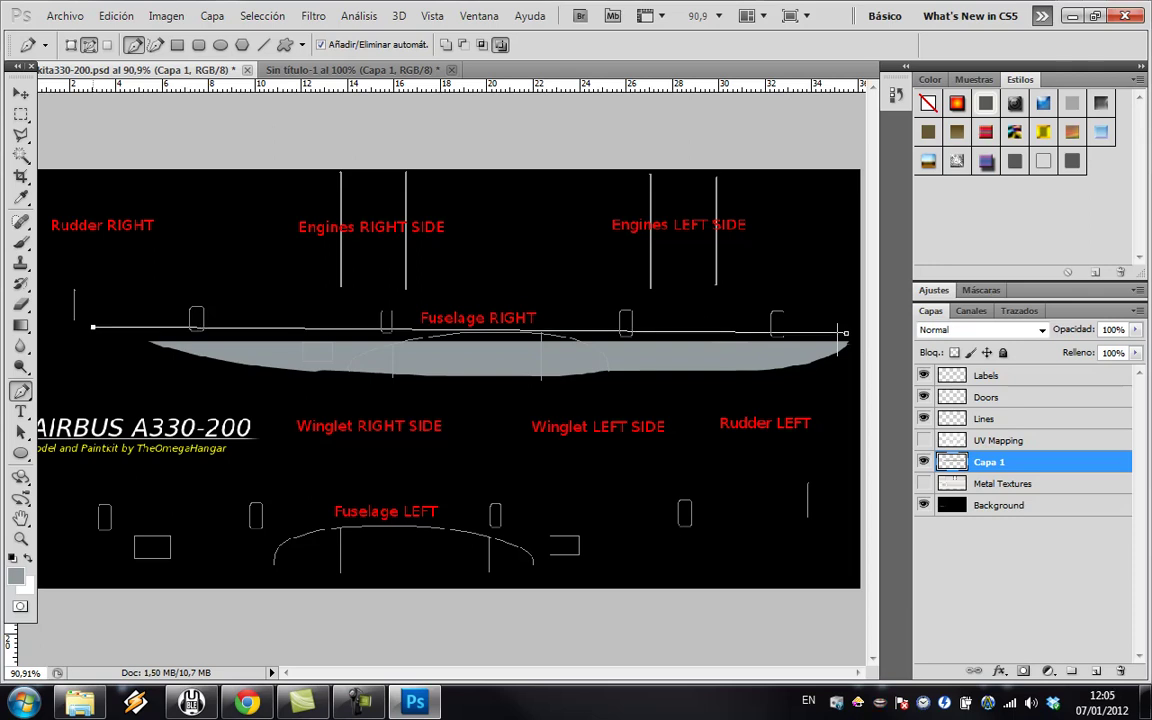
key(ctrl+z)
click(93, 330)
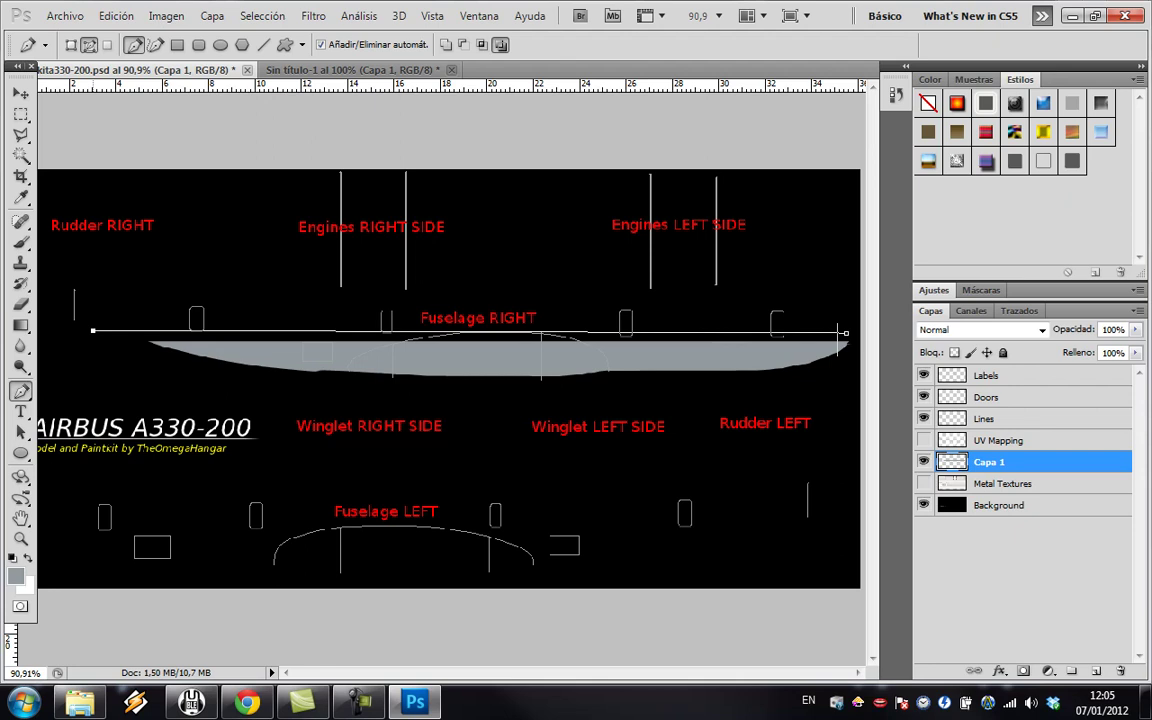
Select a thin rectangular strip along the top of the right fuselage's grey area, from tail to nose, checking it against the reference photo.
key(m)
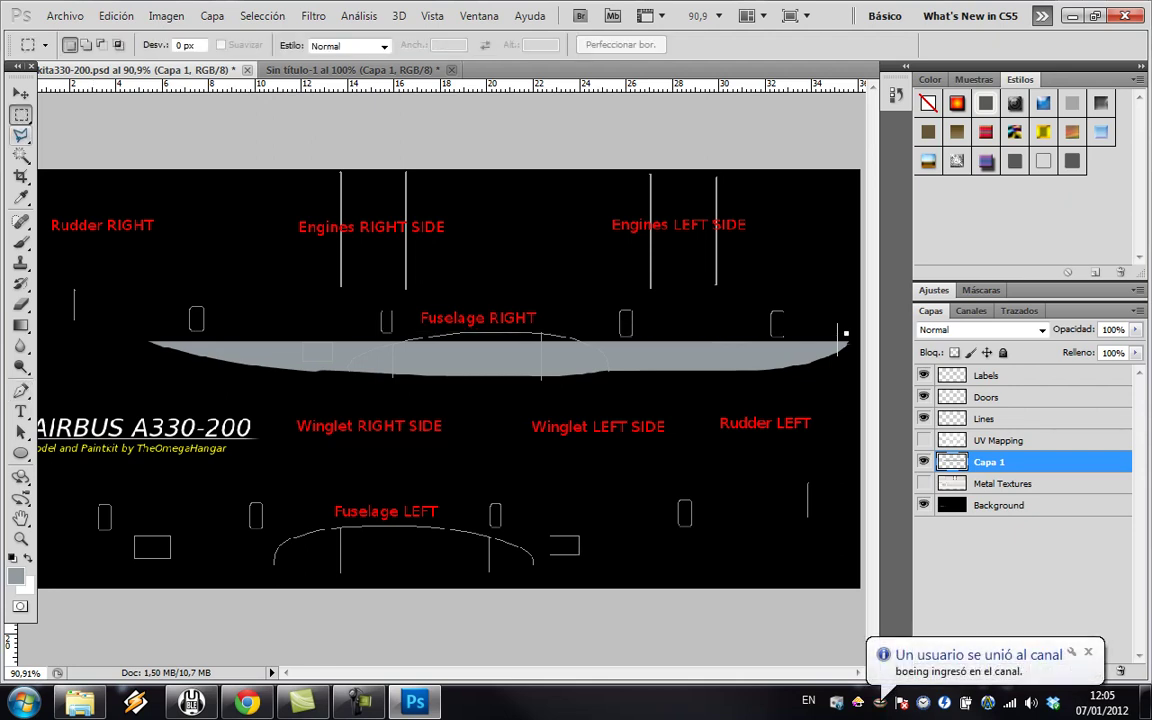
drag(147, 342, 810, 334)
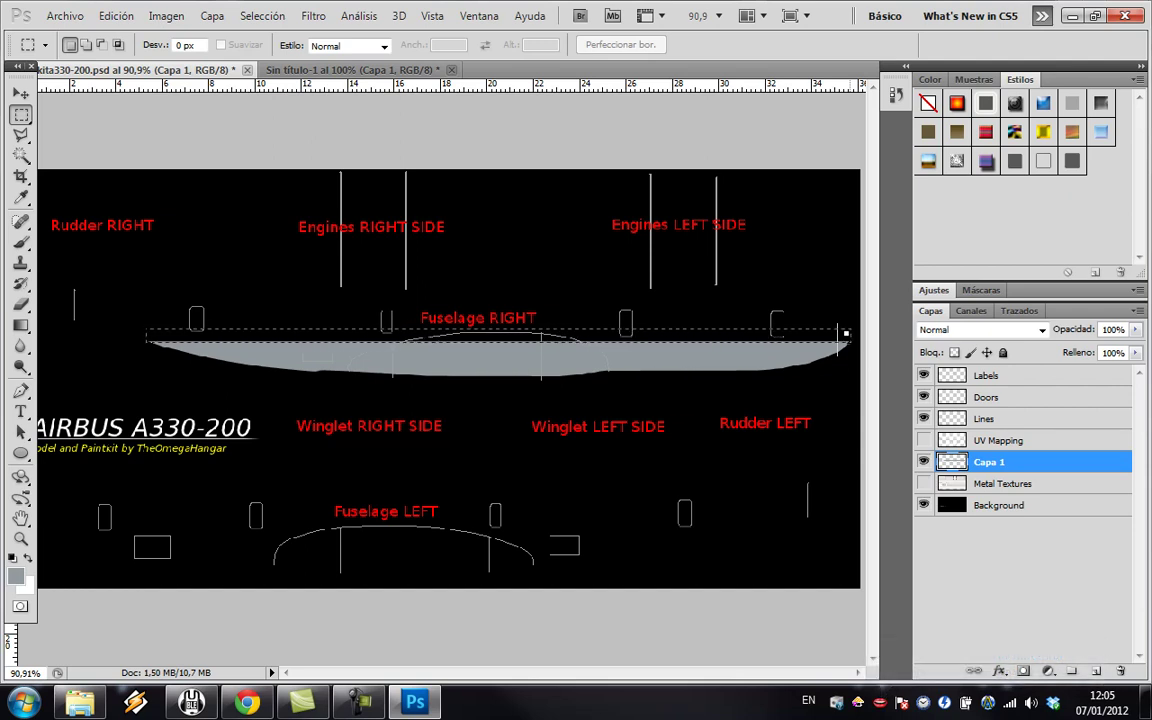
click(350, 69)
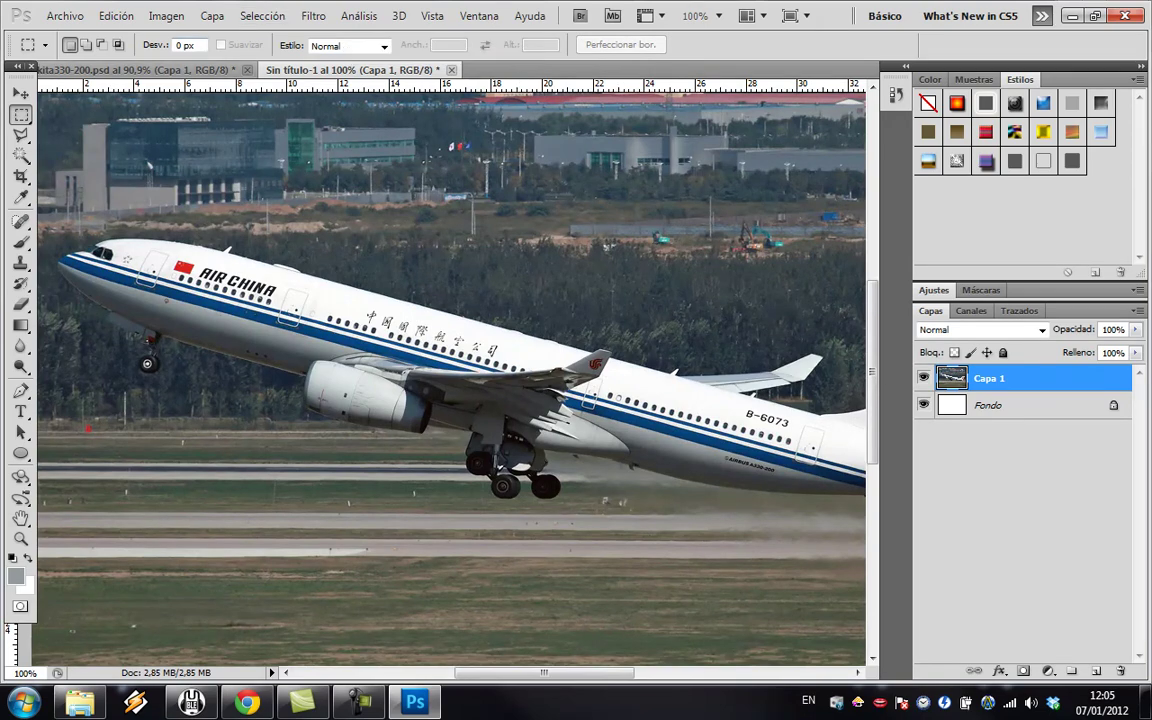
click(189, 70)
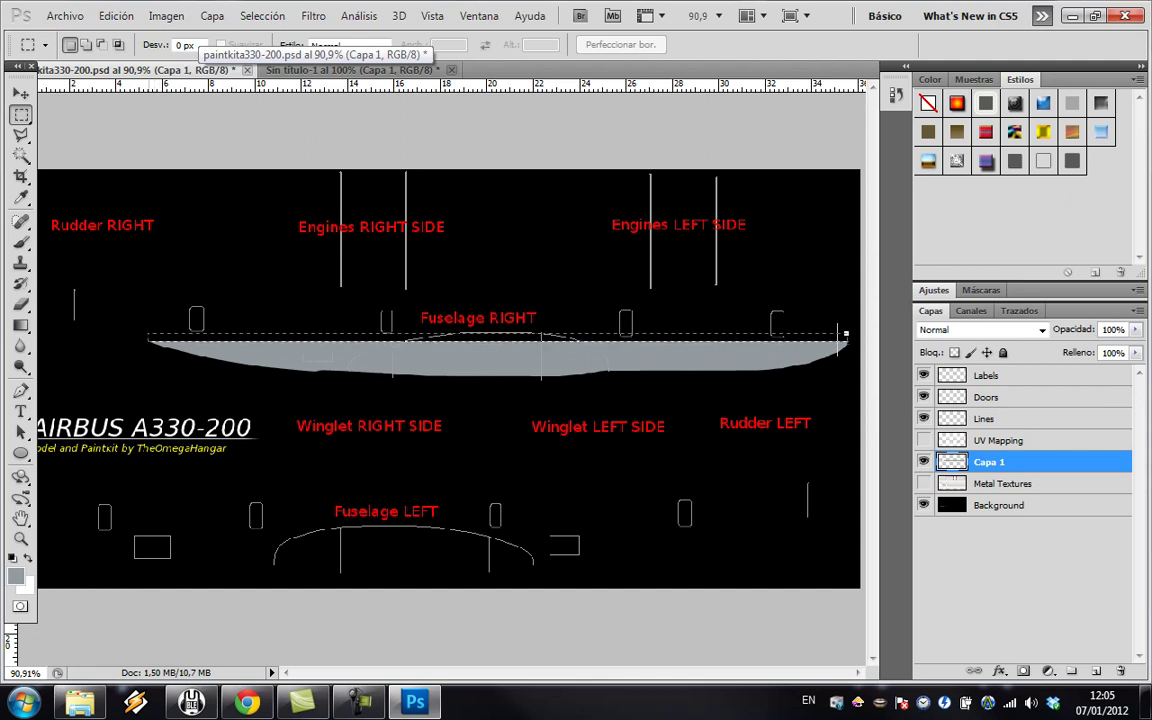
drag(148, 341, 138, 341)
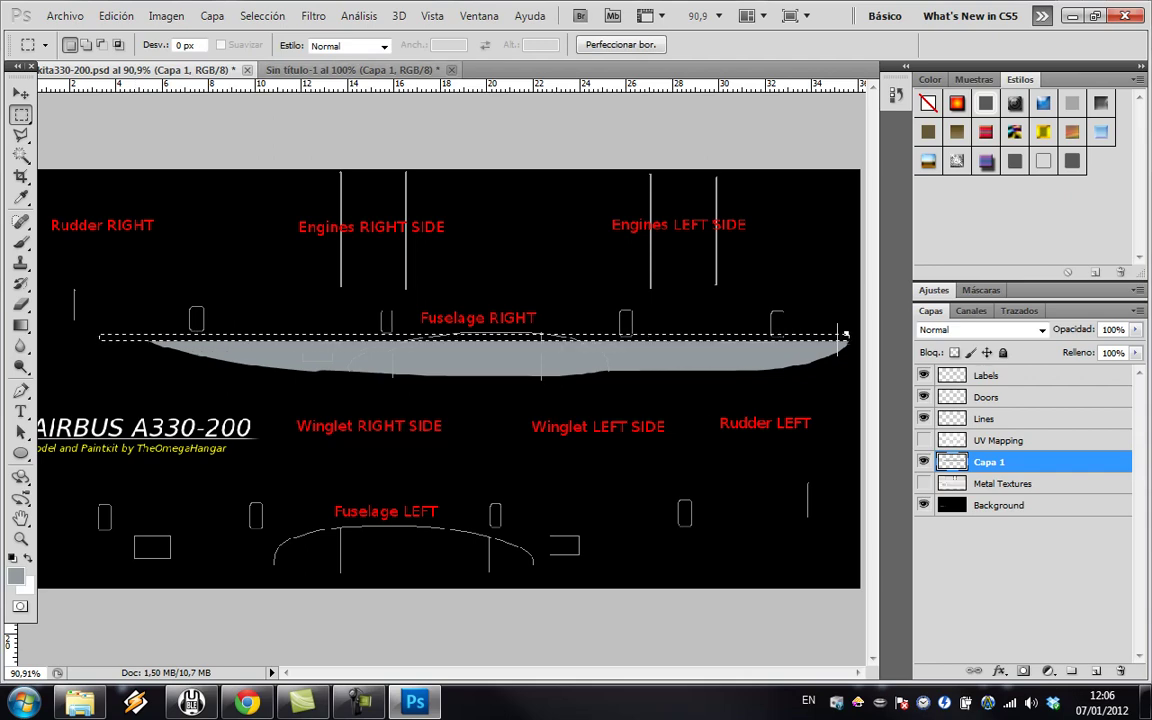
Sample the fuselage stripe's dark blue from the Air China reference photo as the foreground colour, and return to the paint kit.
click(352, 70)
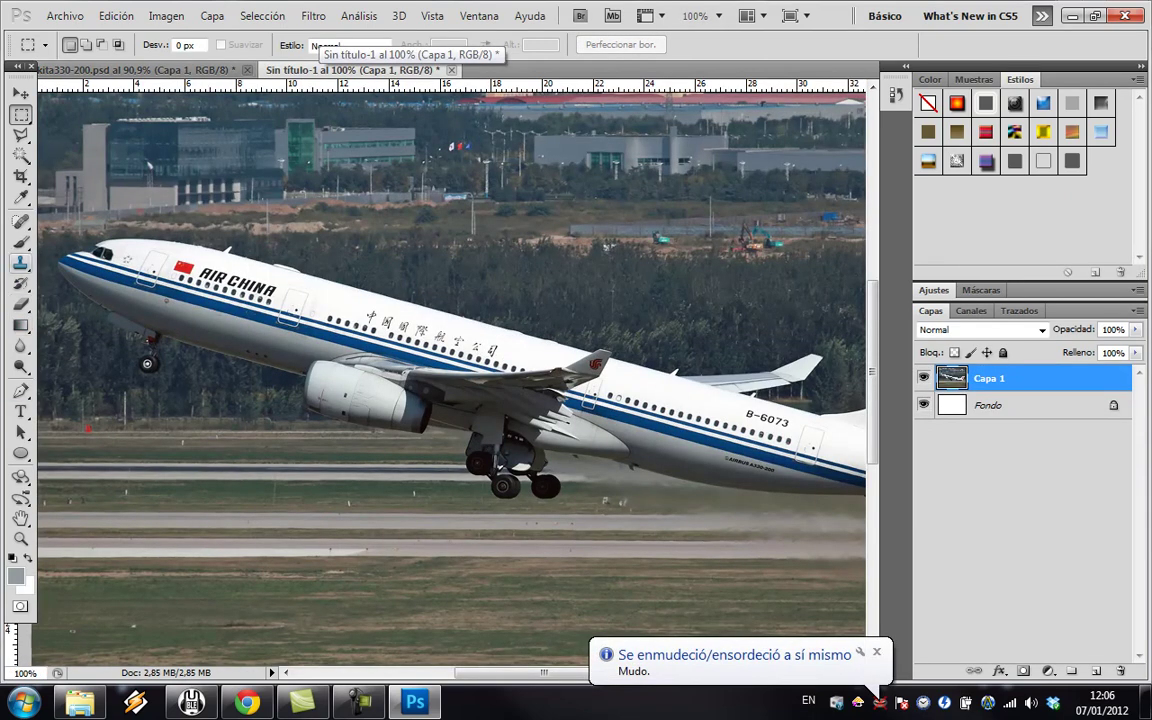
click(21, 197)
click(83, 266)
click(120, 70)
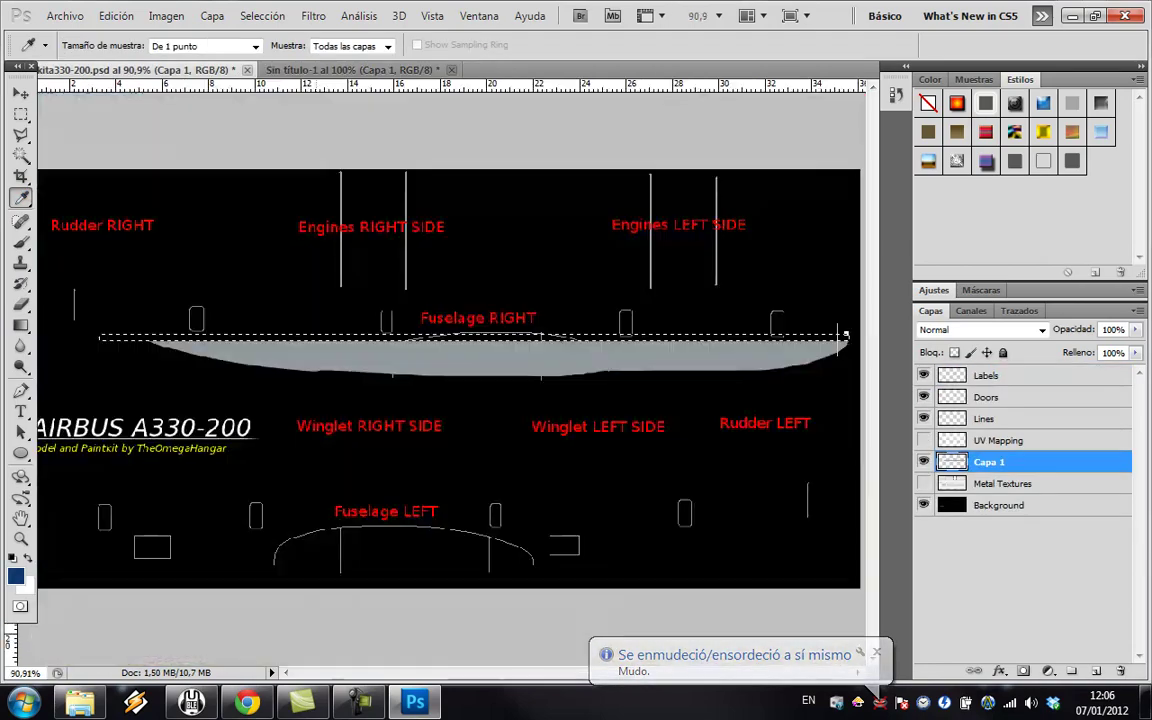
With the UV Mapping layer shown, brush the selected strip dark blue on a new layer above Capa 1.
click(923, 440)
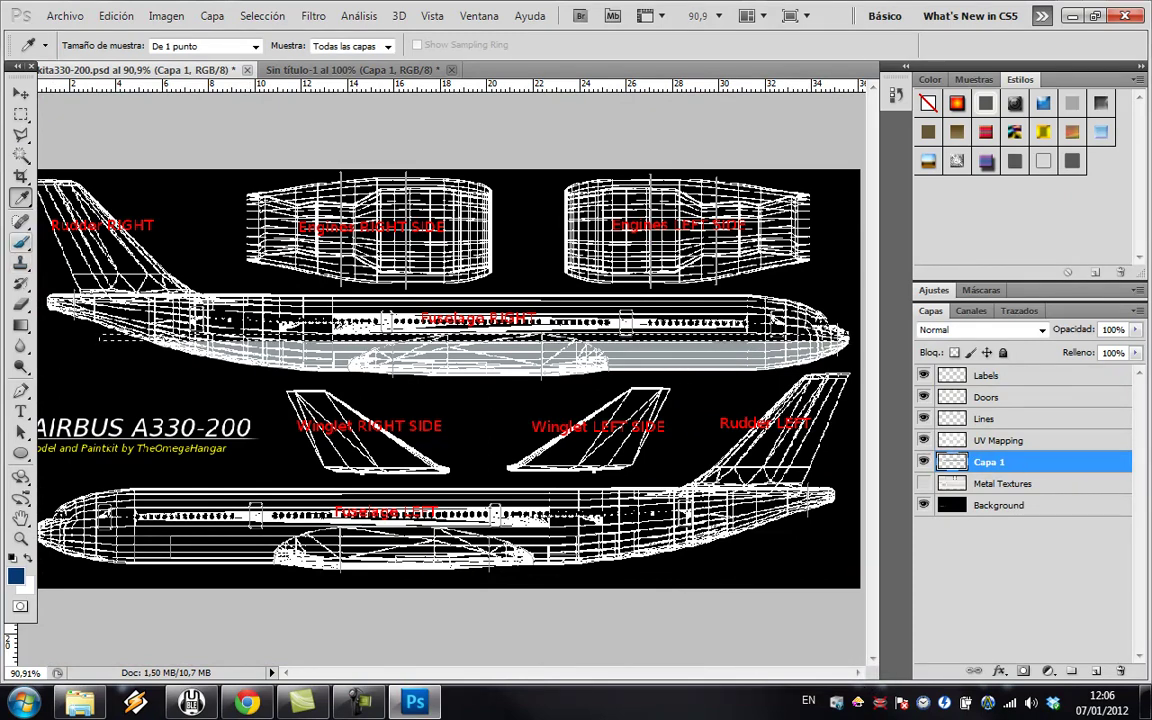
click(20, 240)
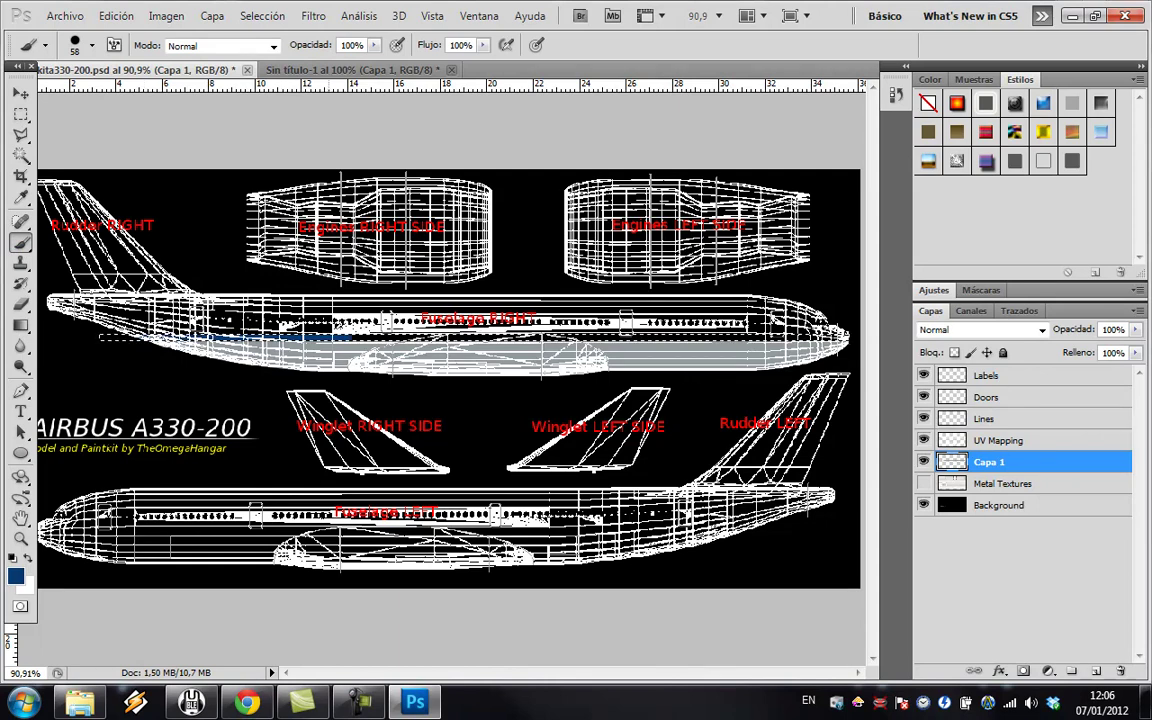
key(ctrl+z)
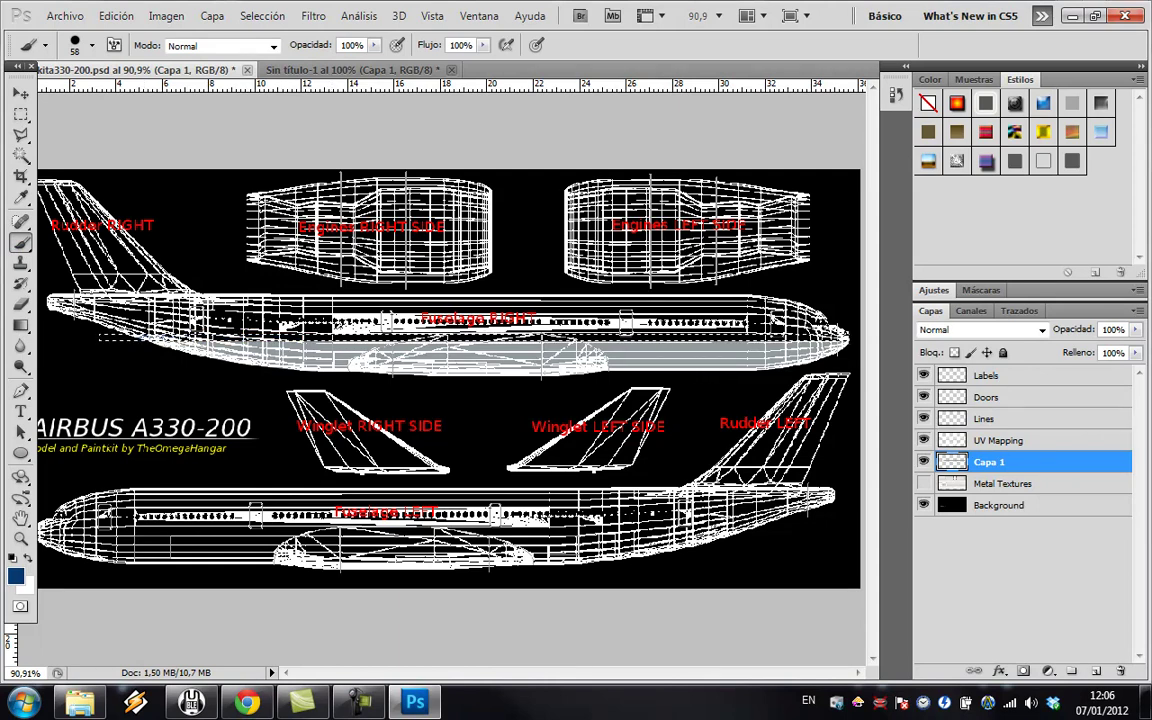
click(1096, 671)
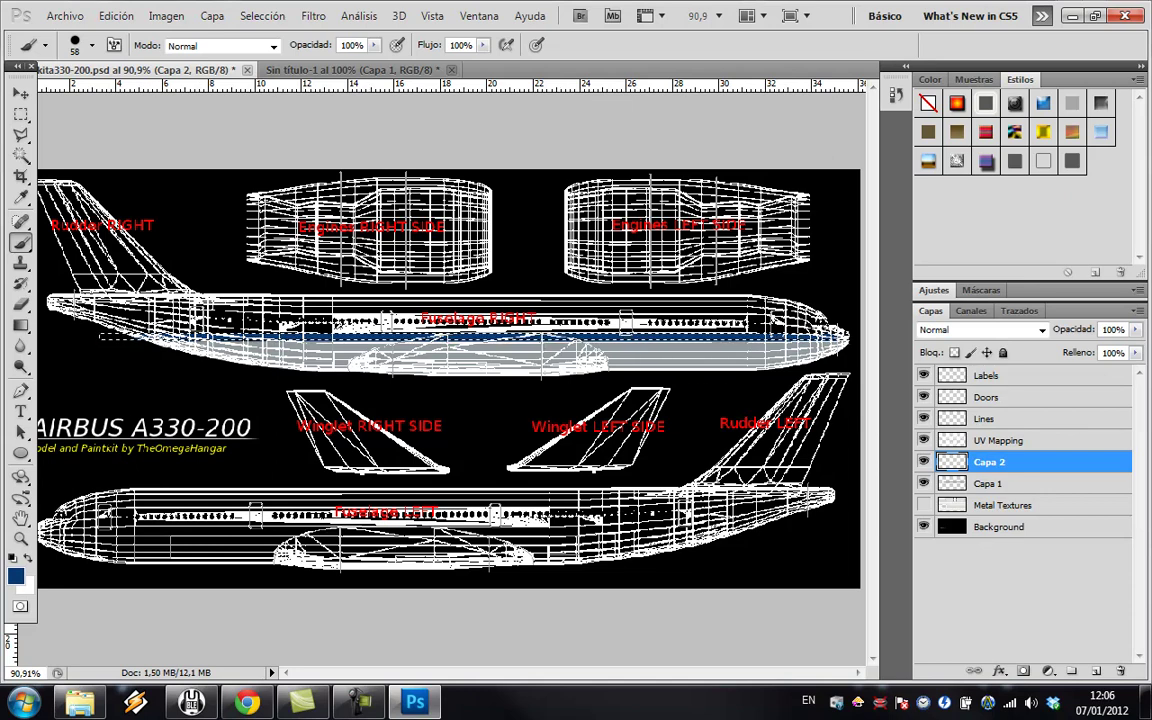
Clear the selection and compare the blue stripe over Metal Textures, without UV Mapping, with the reference photo.
click(924, 440)
click(924, 505)
key(ctrl+d)
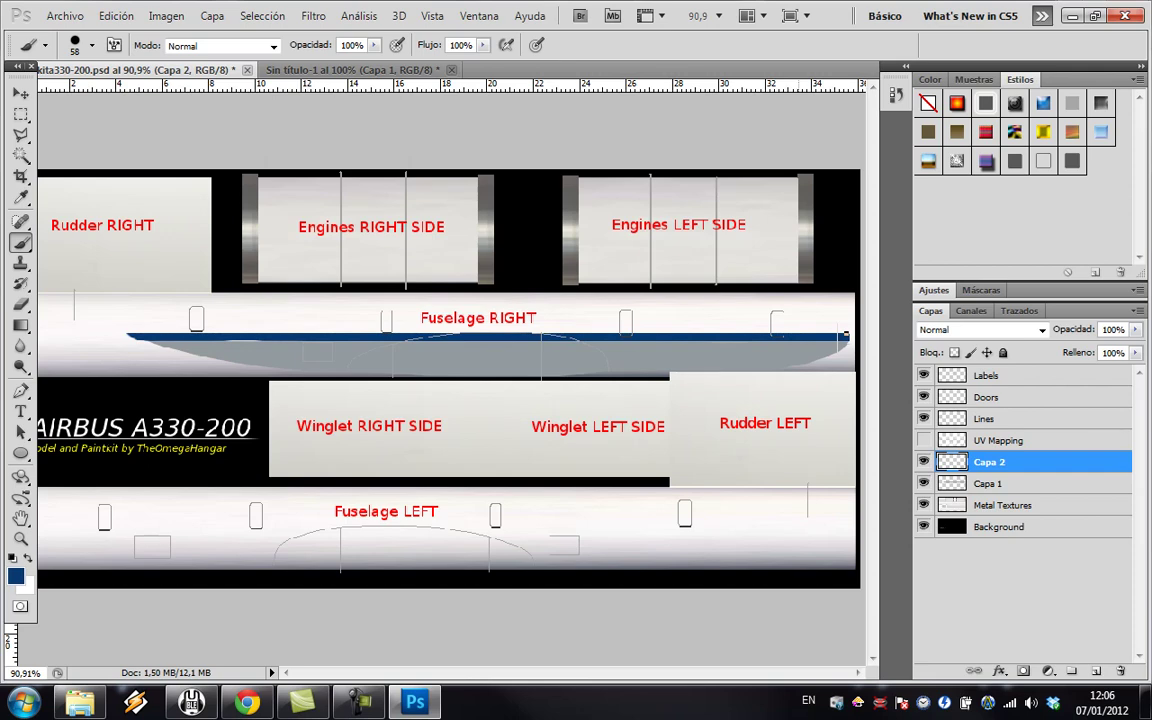
click(340, 69)
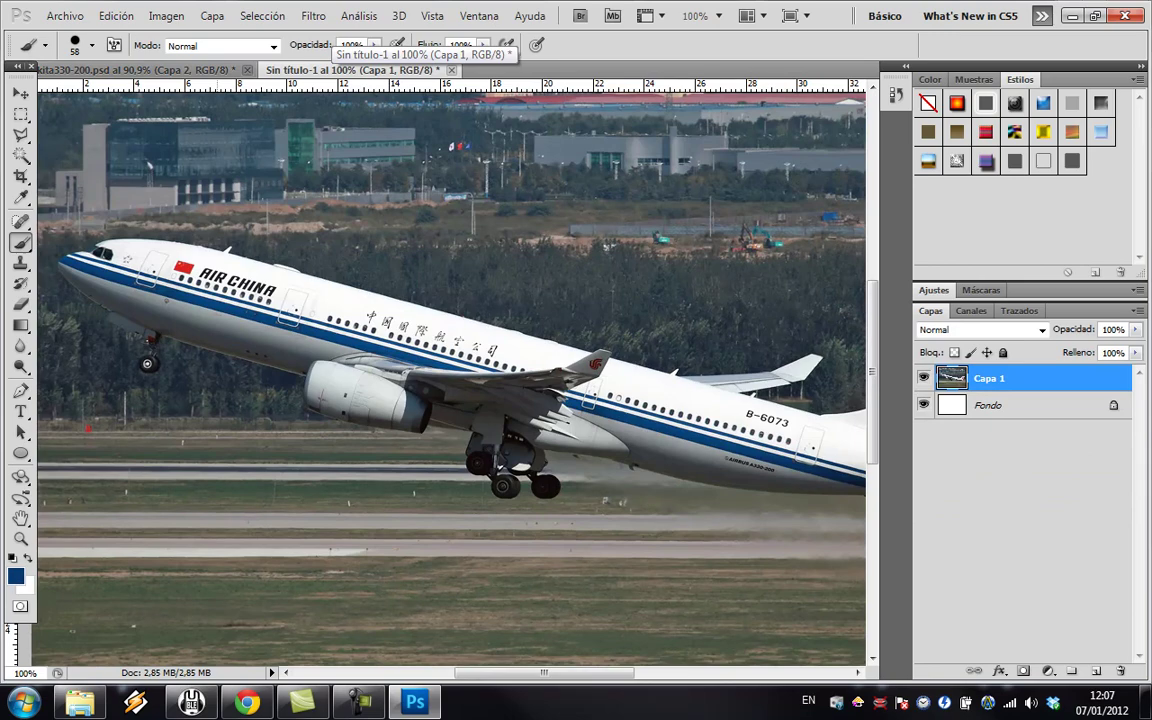
click(135, 70)
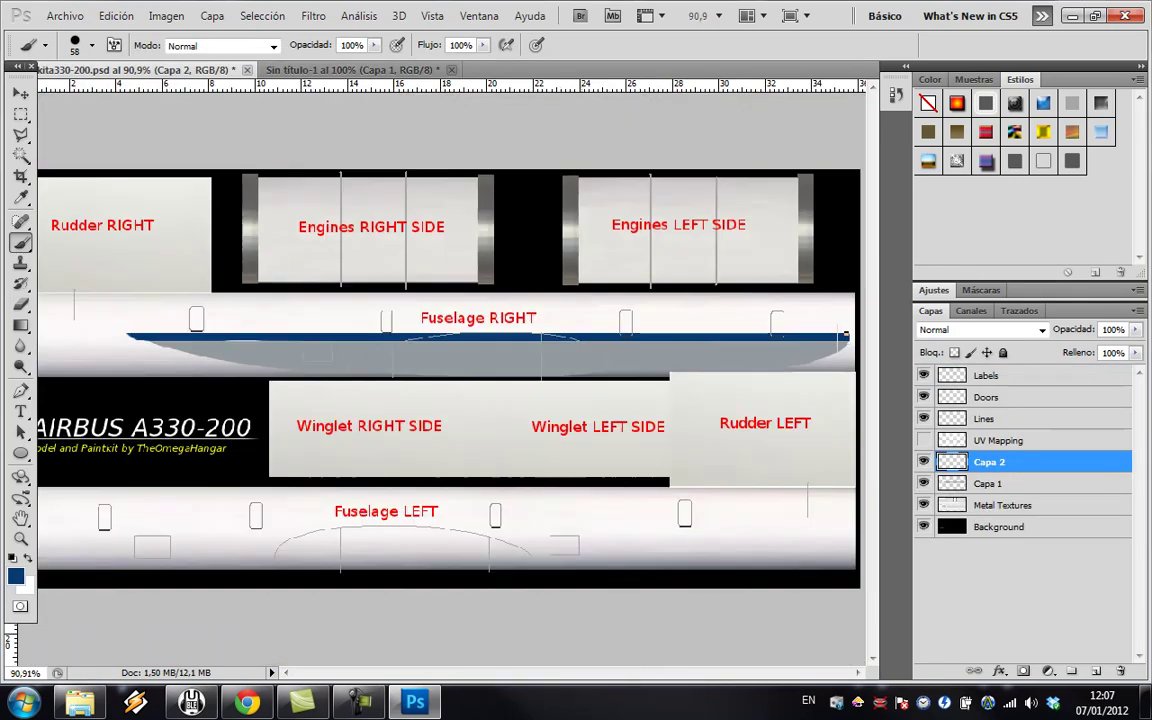
With UV Mapping shown and Metal Textures hidden, select a very thin strip just above the blue stripe and brush it dark blue.
click(924, 440)
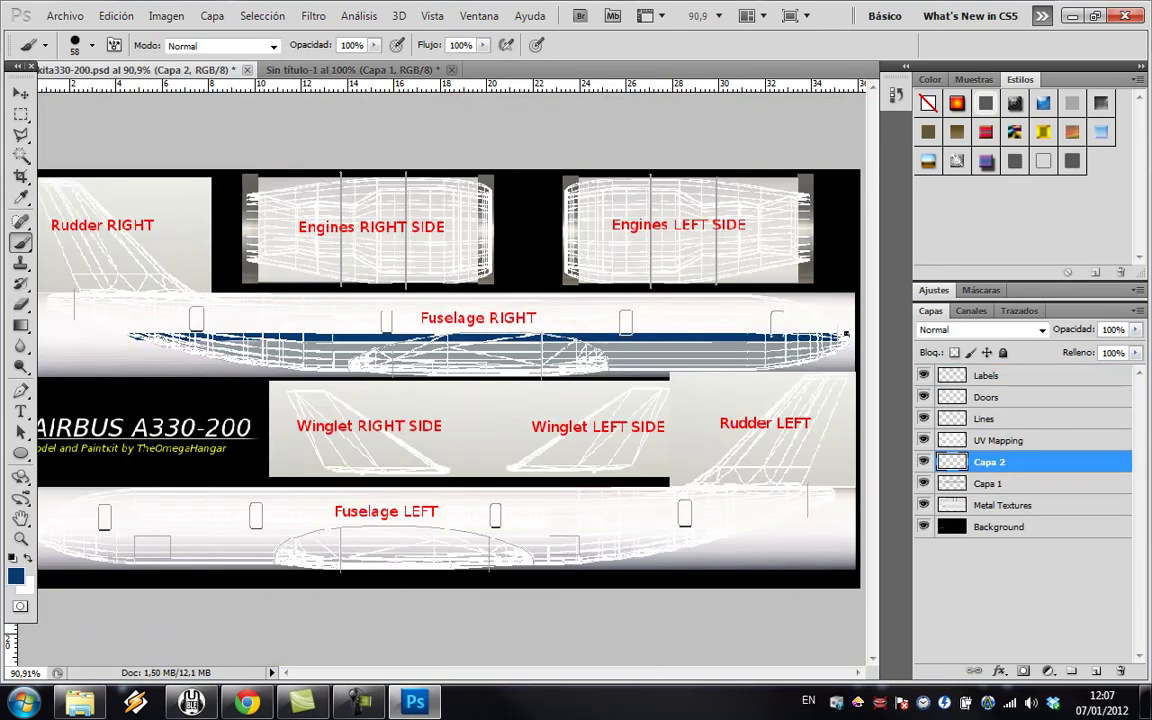
click(923, 505)
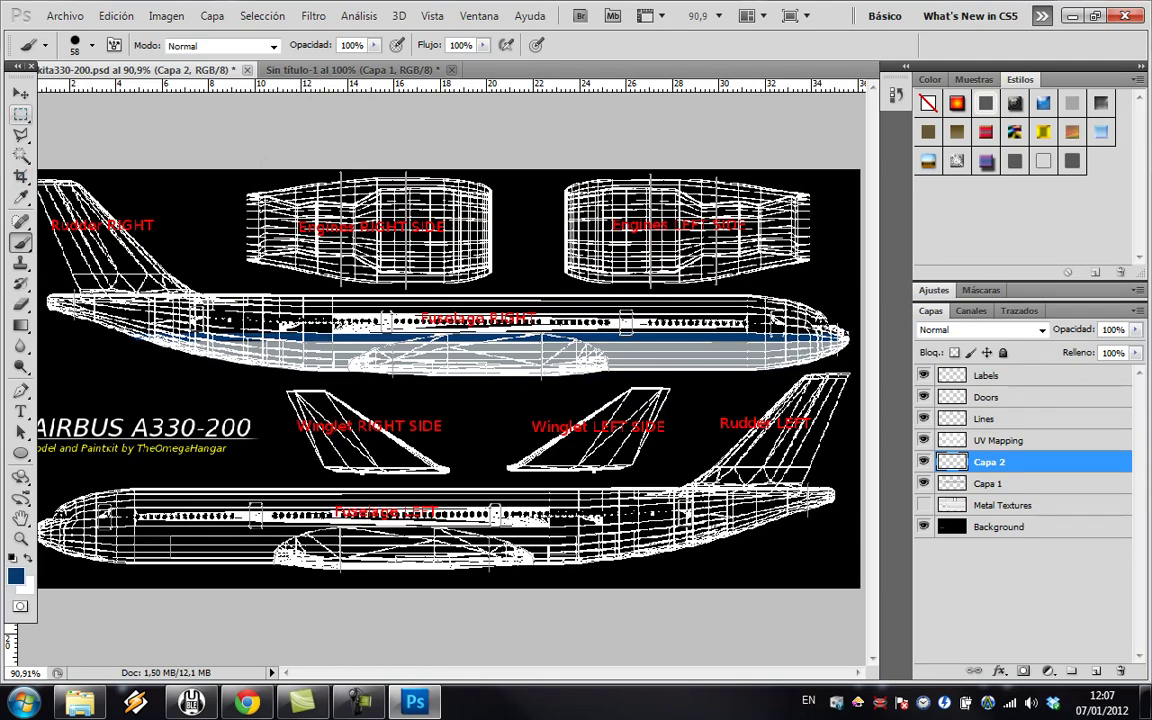
click(21, 115)
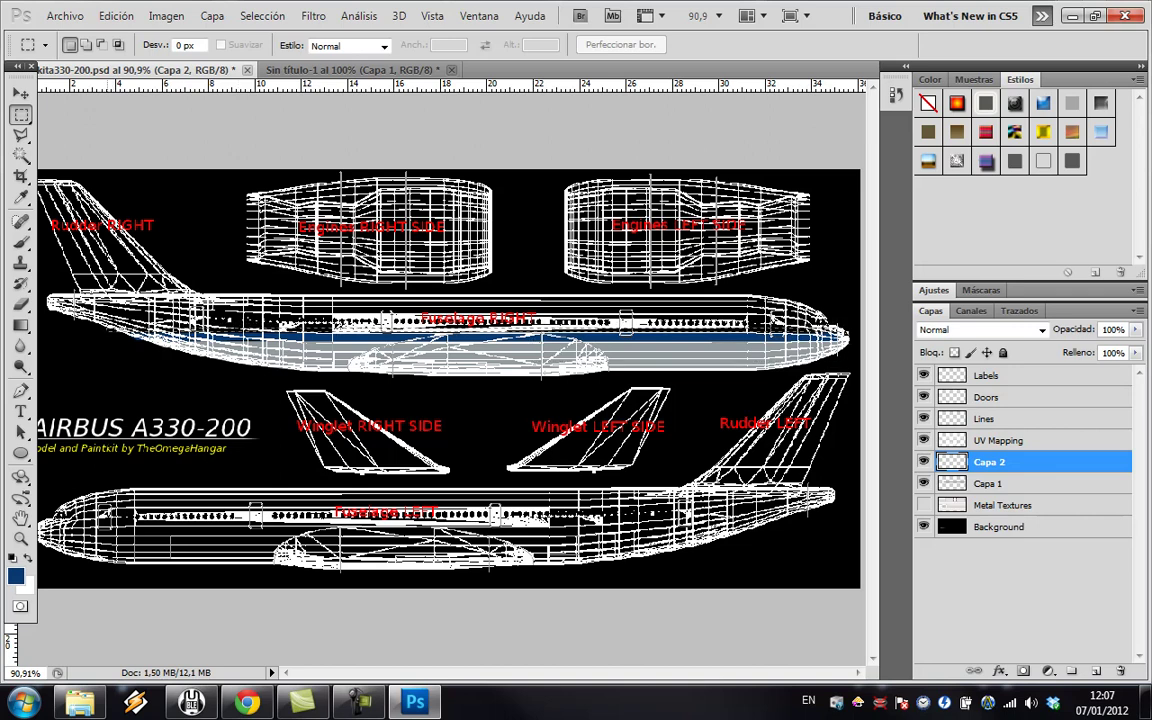
drag(846, 334, 846, 330)
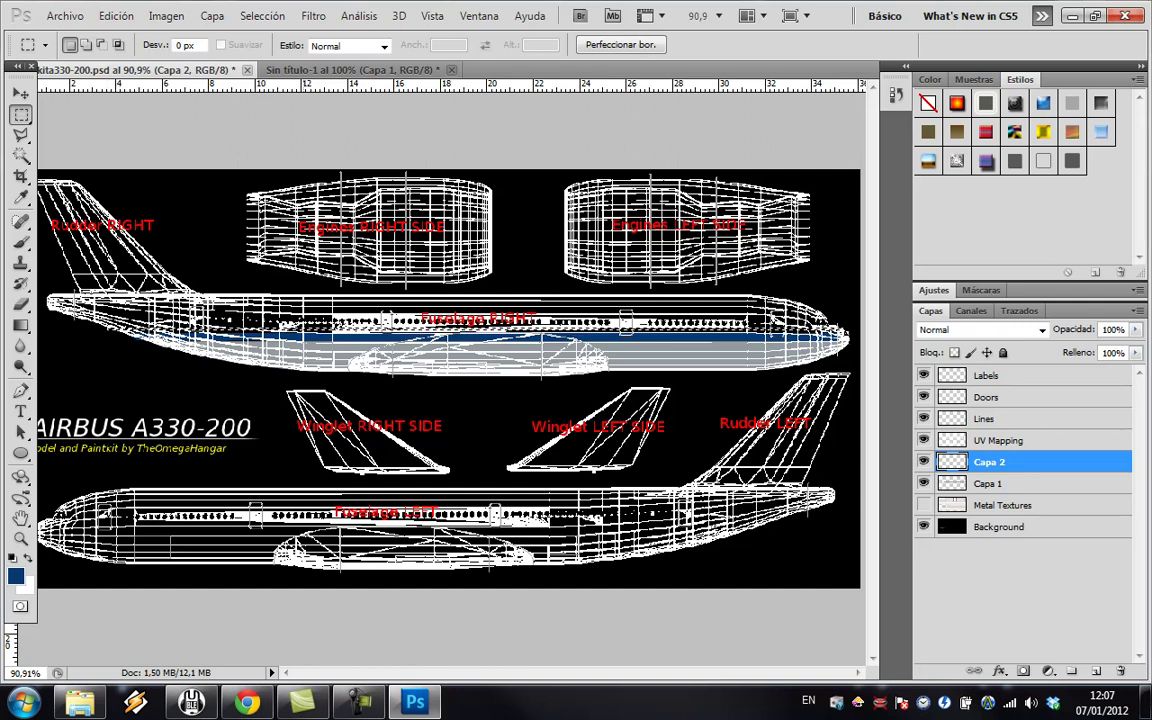
click(20, 242)
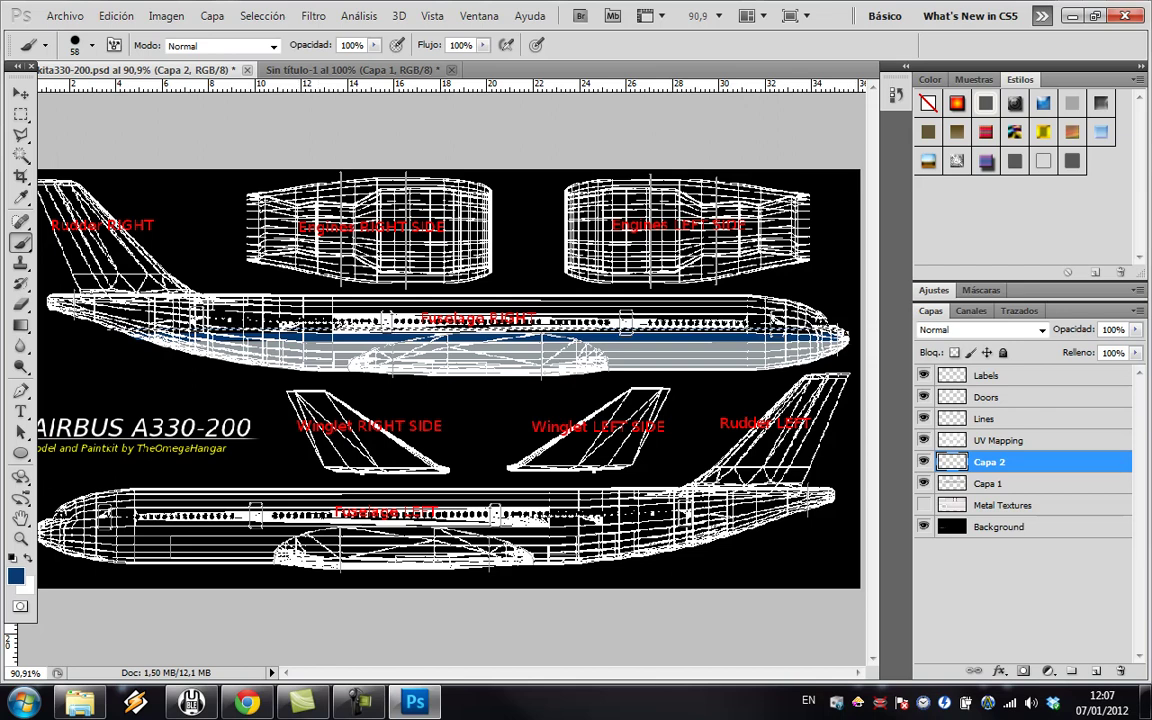
Clear the selection, show Metal Textures instead of UV Mapping, and compare the double stripe with the reference photo.
click(923, 440)
key(ctrl+d)
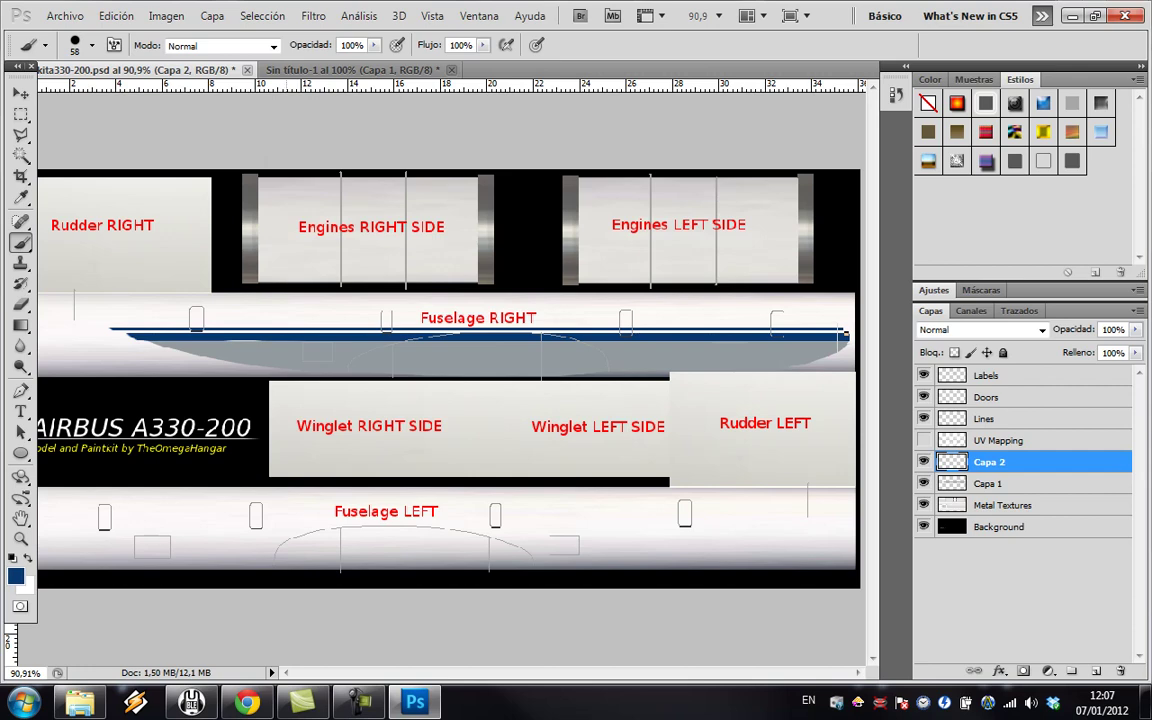
click(340, 69)
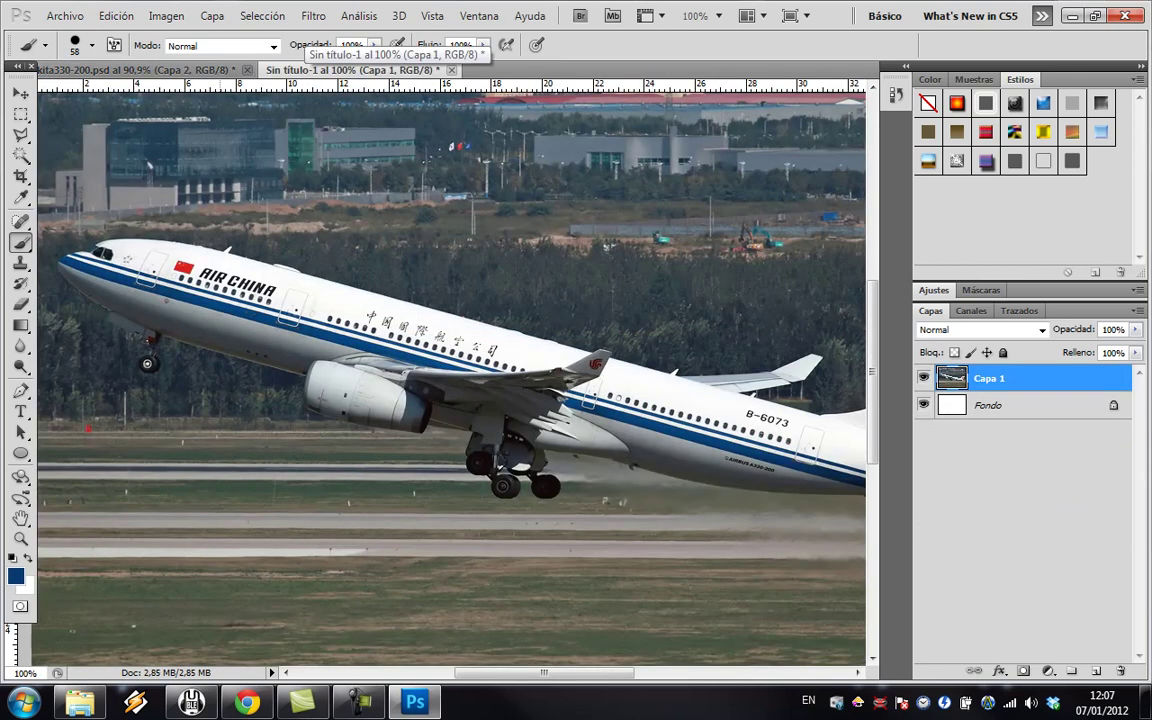
Examine the completed livery across fuselages, engines, winglets and rudder, showing the UV Mapping layer and hiding Metal Textures.
mouse_move(544, 673)
mouse_down()
mouse_move(622, 673)
mouse_move(476, 672)
mouse_move(537, 673)
mouse_up()
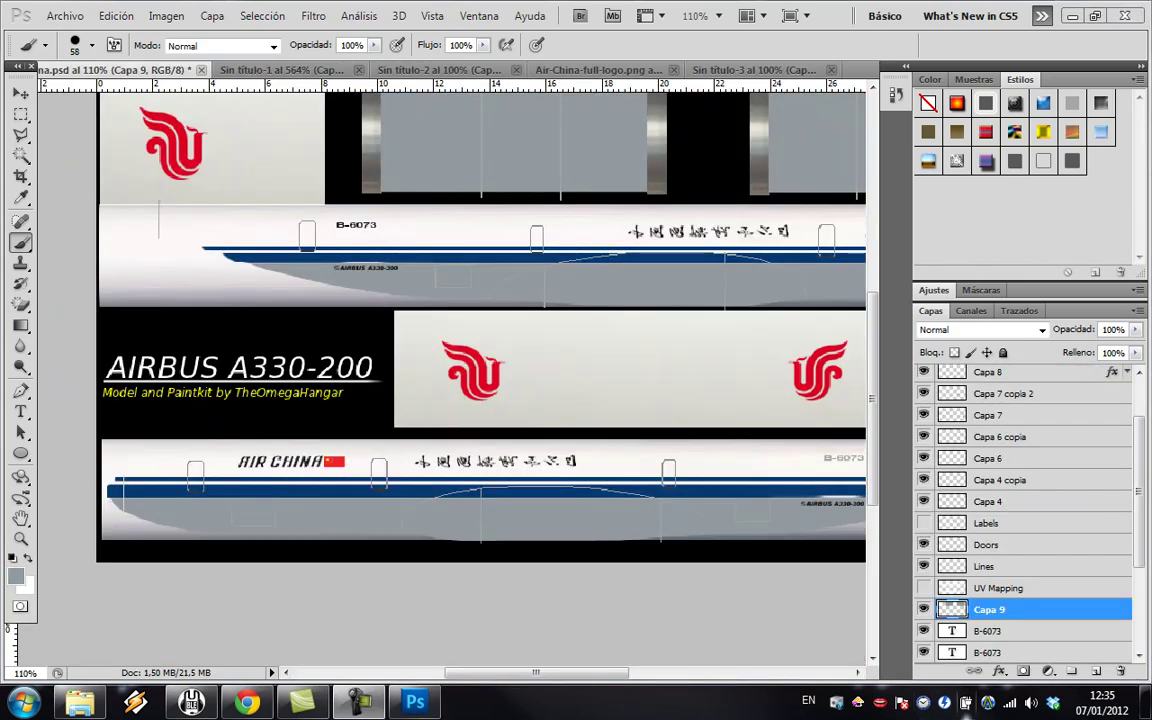
drag(536, 672, 637, 672)
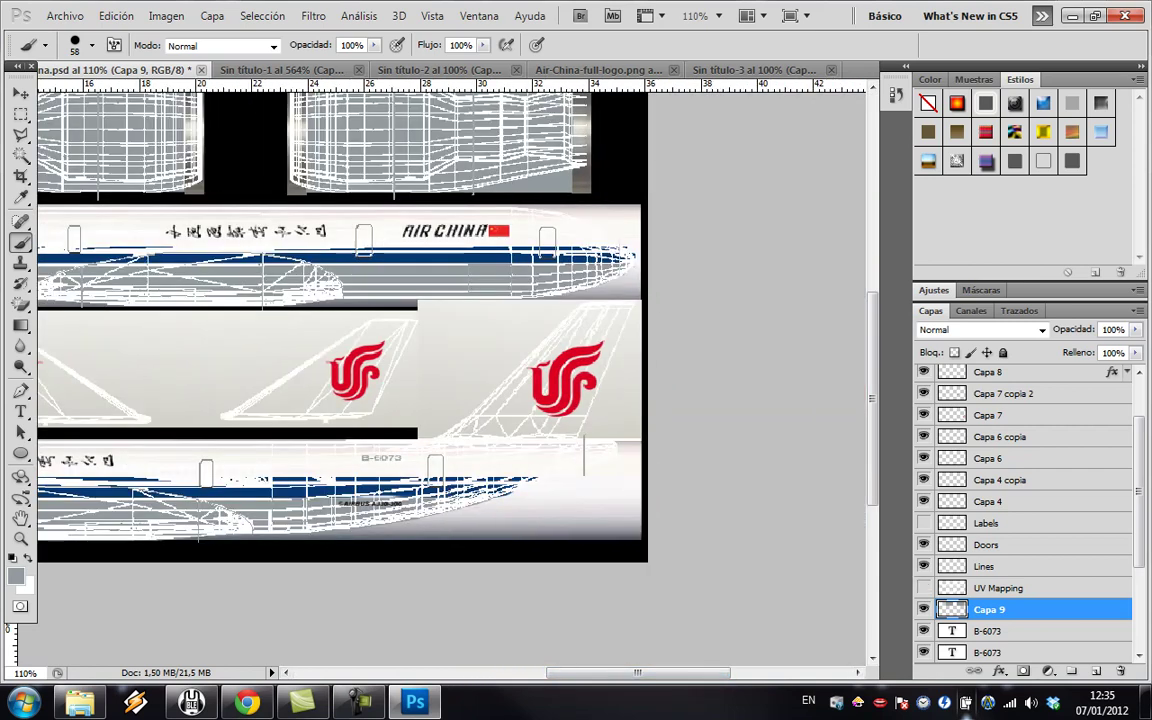
drag(637, 672, 553, 672)
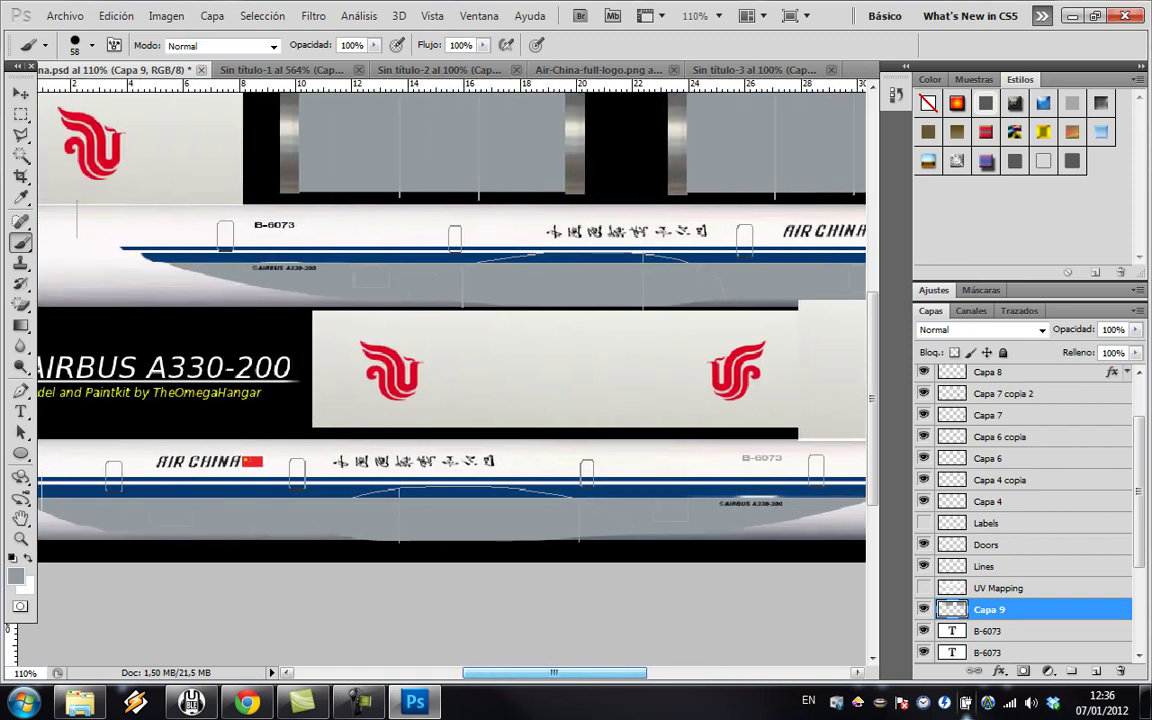
scroll(1025, 510, down, 3)
scroll(1025, 510, down, 4)
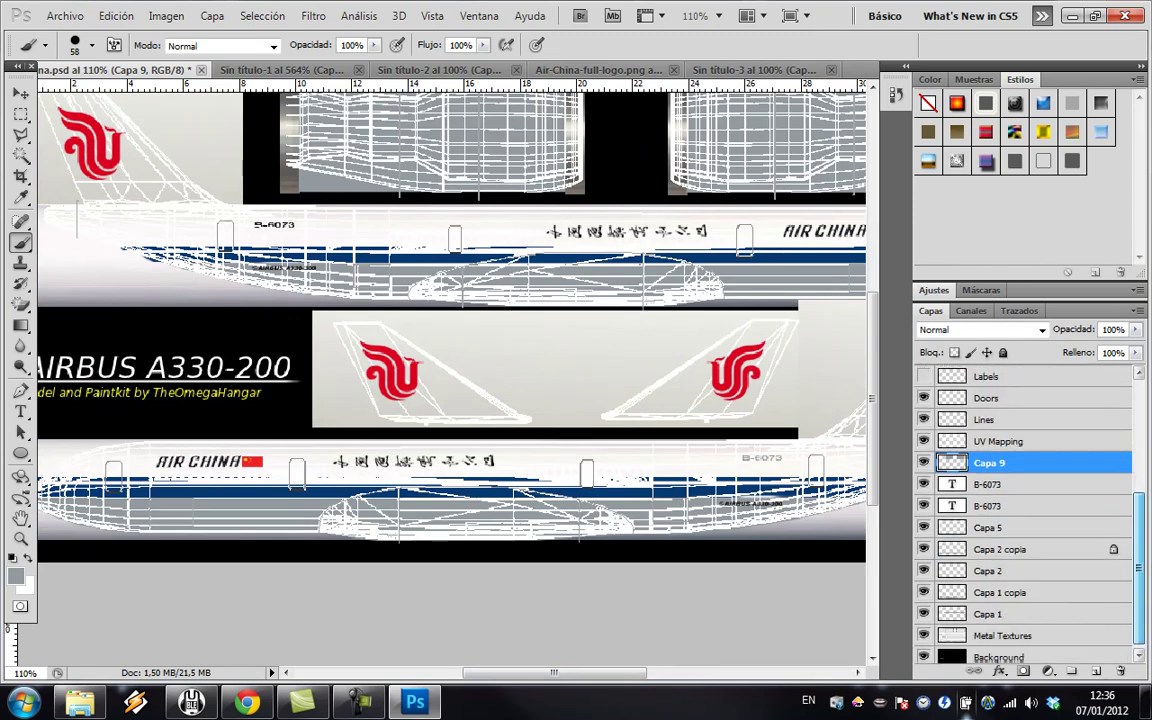
click(923, 631)
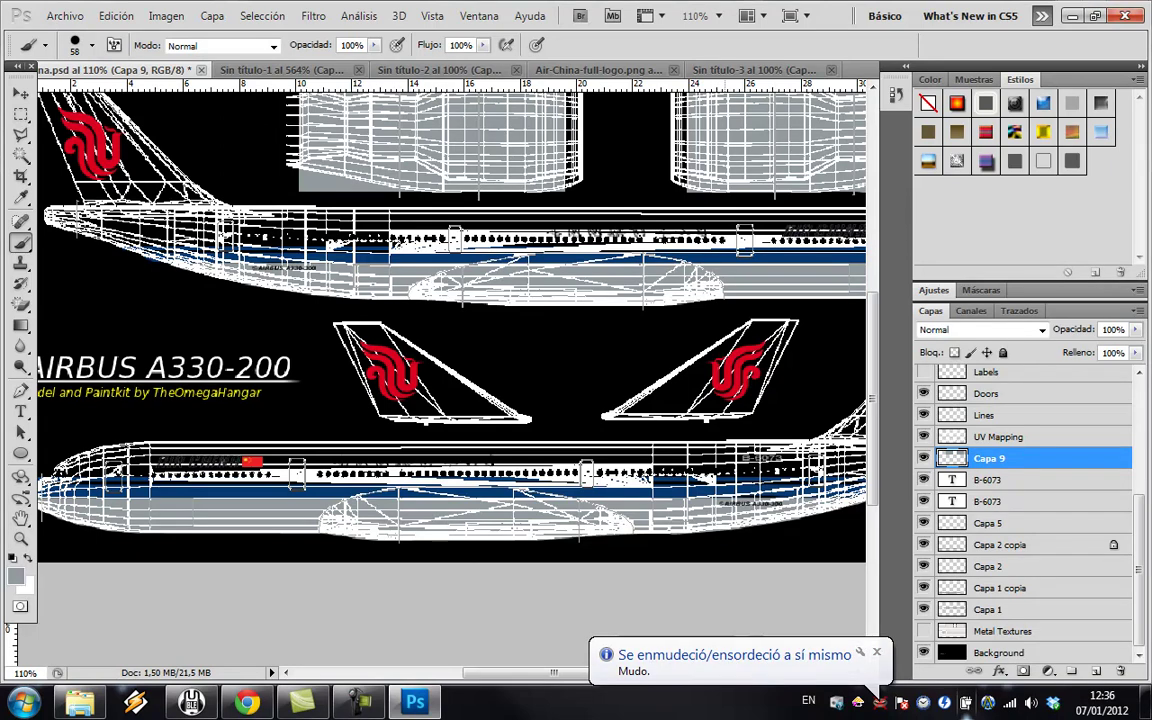
drag(554, 673, 583, 672)
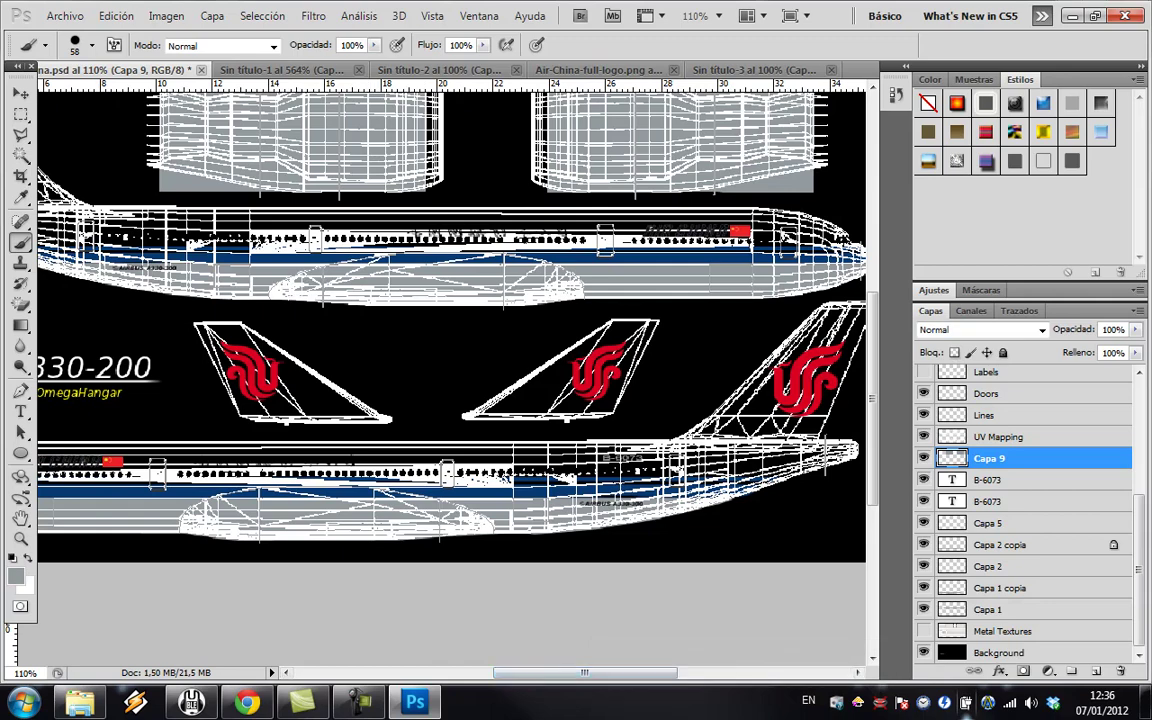
scroll(452, 380, up, 2)
scroll(452, 380, down, 3)
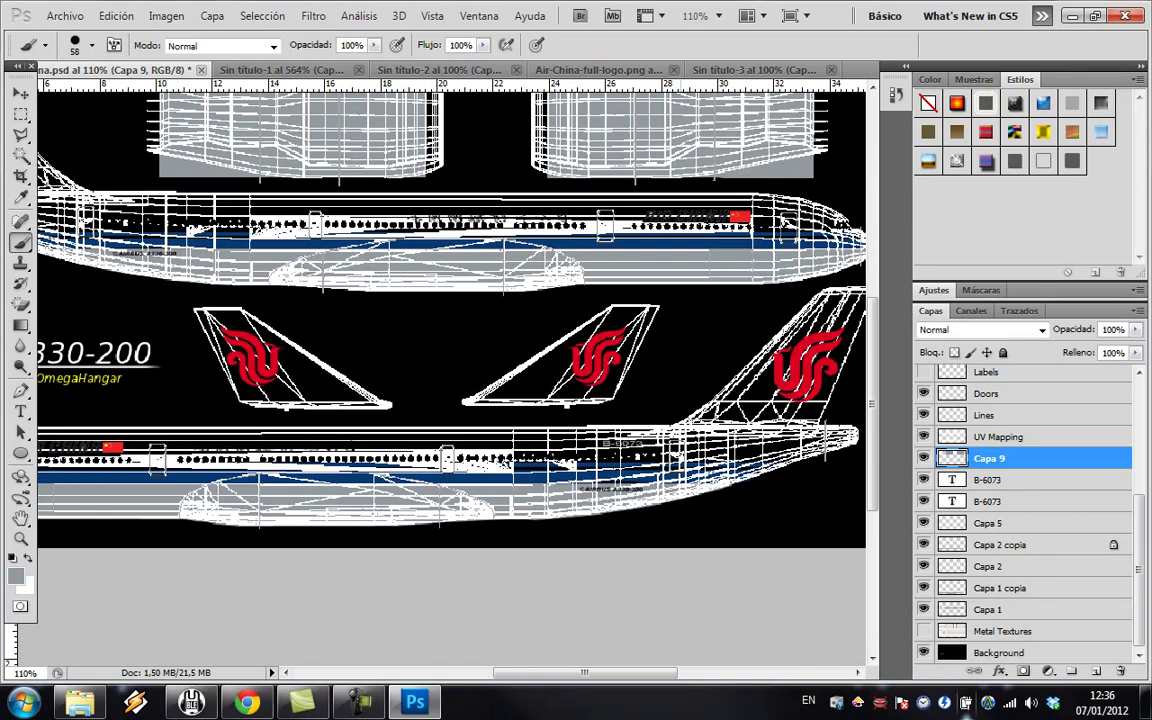
scroll(450, 330, up, 5)
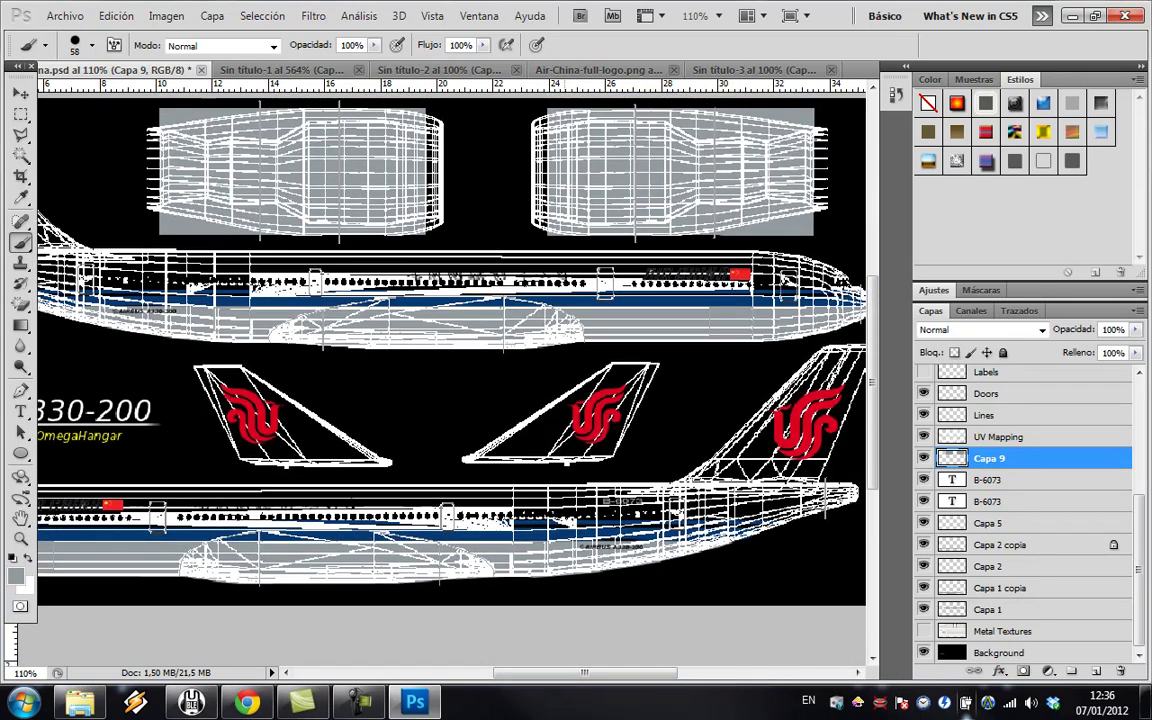
Show the Metal Textures layer, hide the UV Mapping layer and save the livery document.
scroll(450, 350, down, 3)
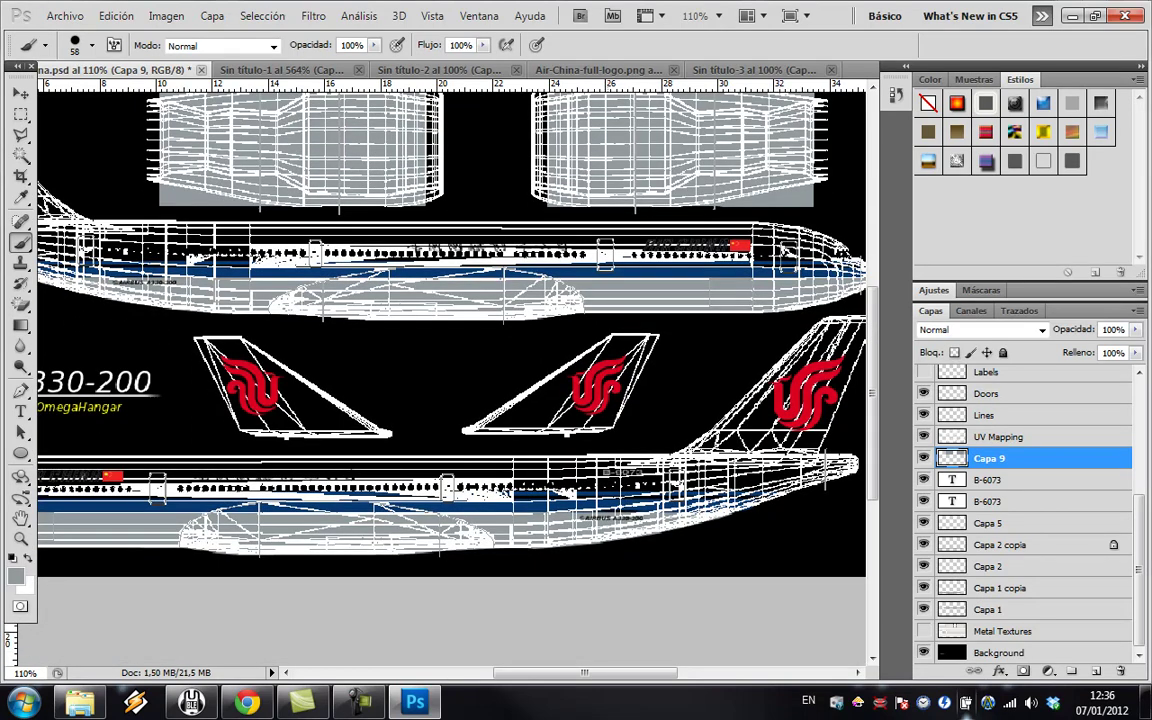
click(924, 631)
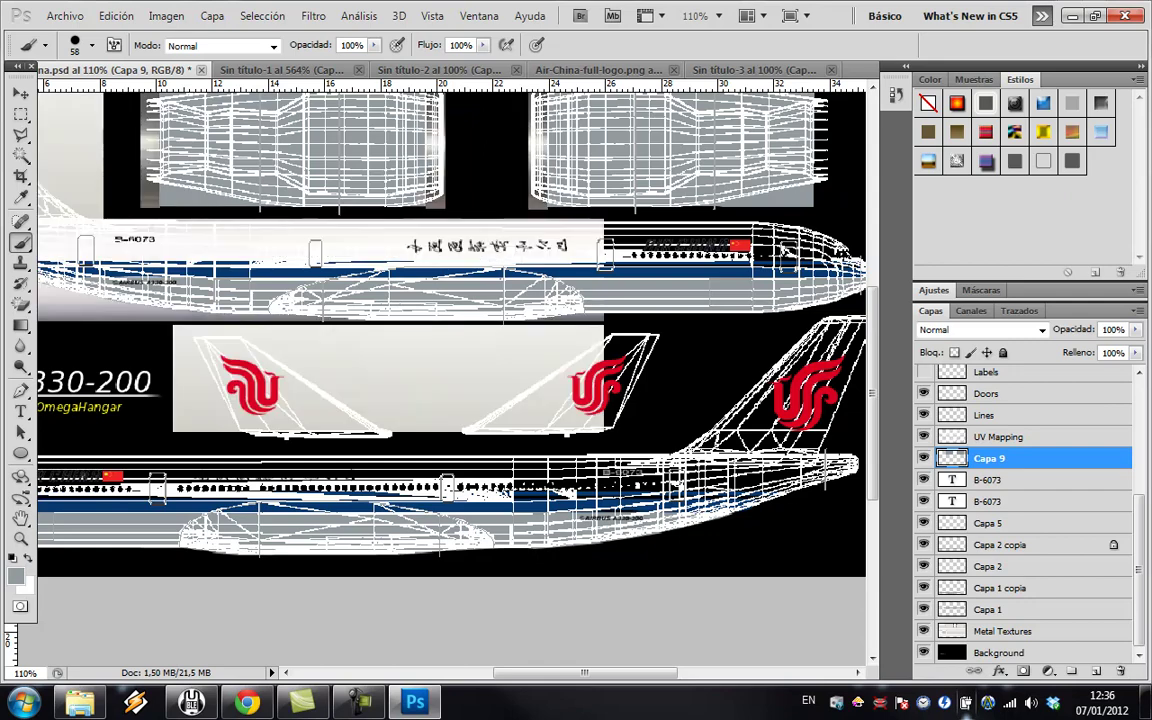
click(924, 437)
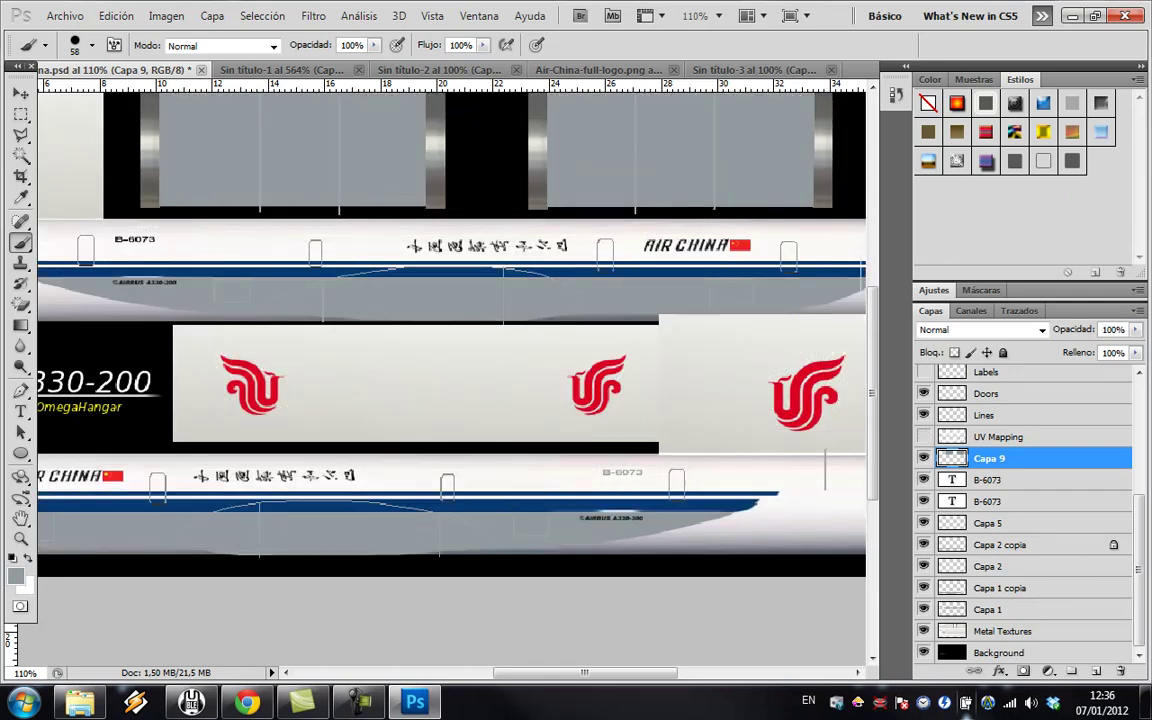
drag(585, 673, 521, 673)
scroll(450, 330, right, 3)
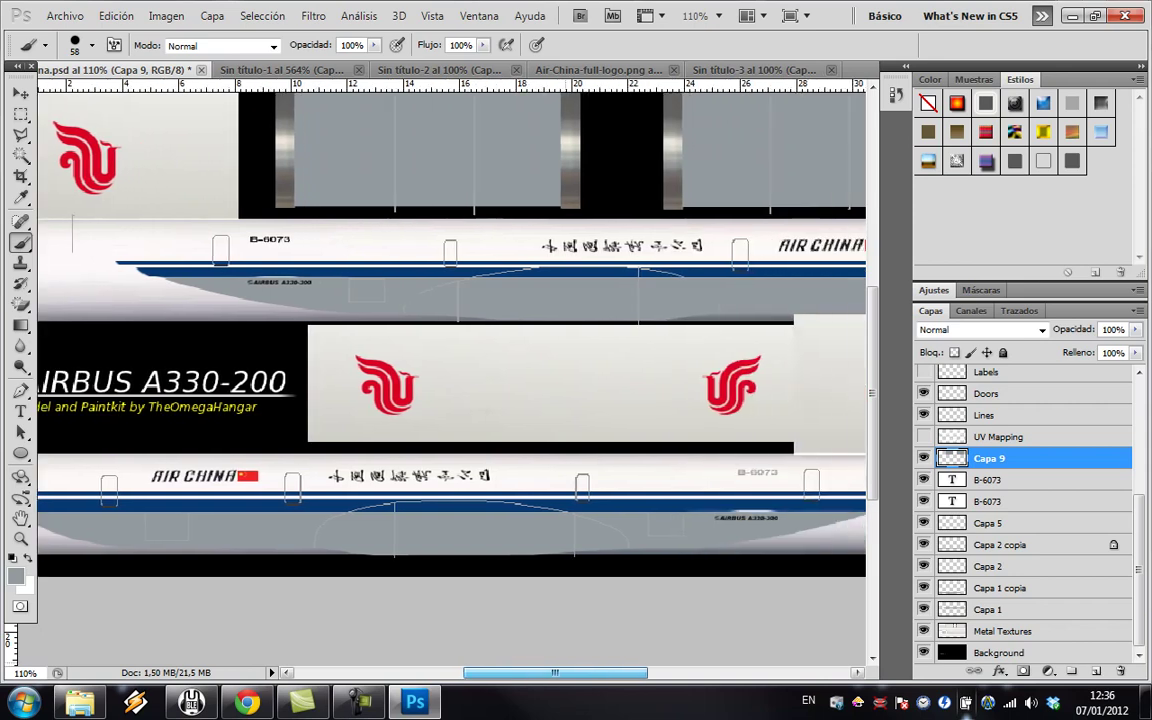
scroll(450, 330, up, 3)
click(65, 16)
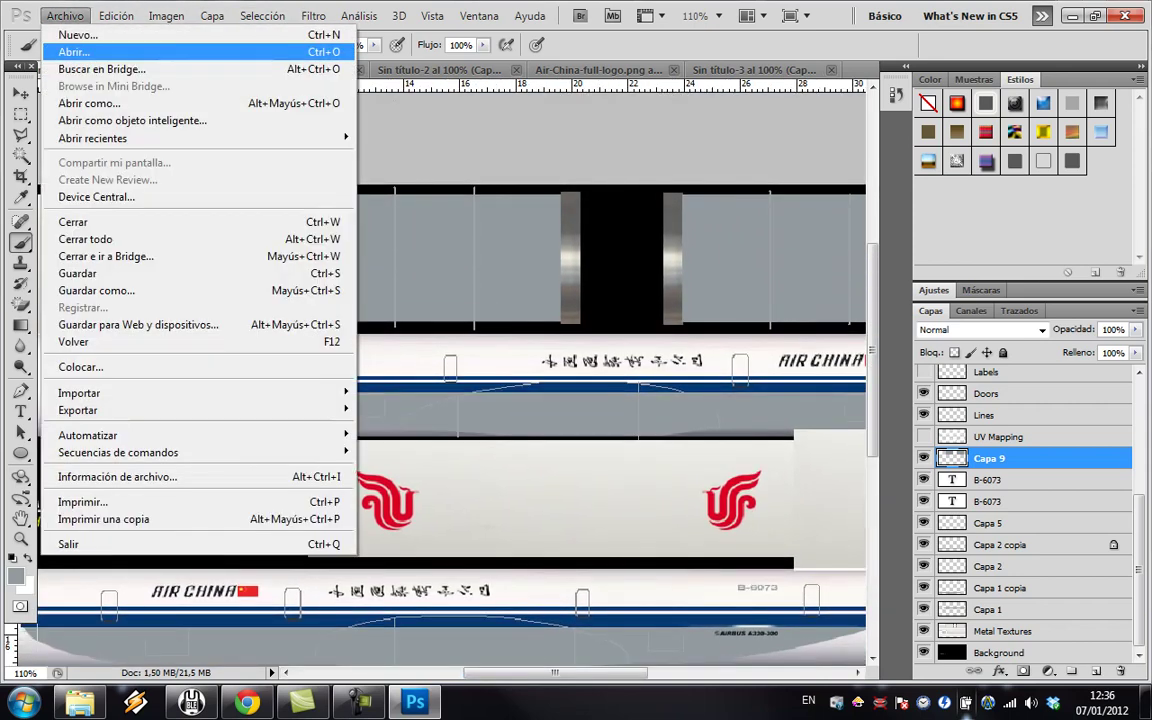
click(90, 272)
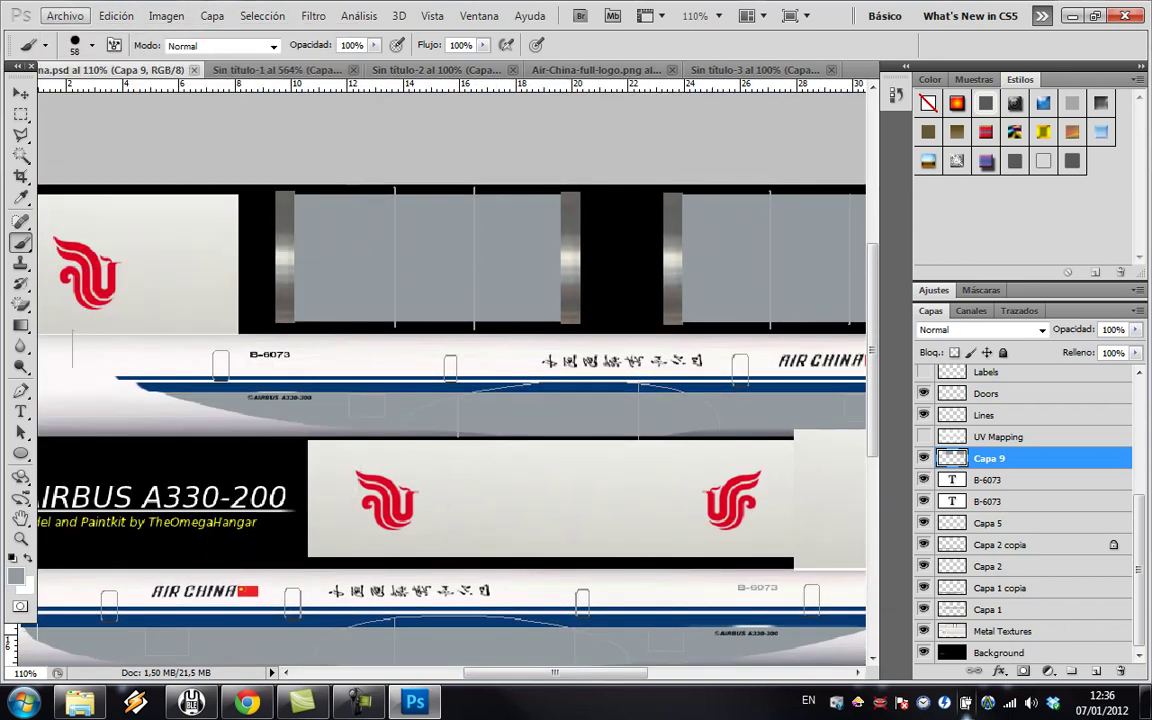
Start saving the livery under a new name in the air china folder, with PNG as the format.
click(64, 16)
click(100, 262)
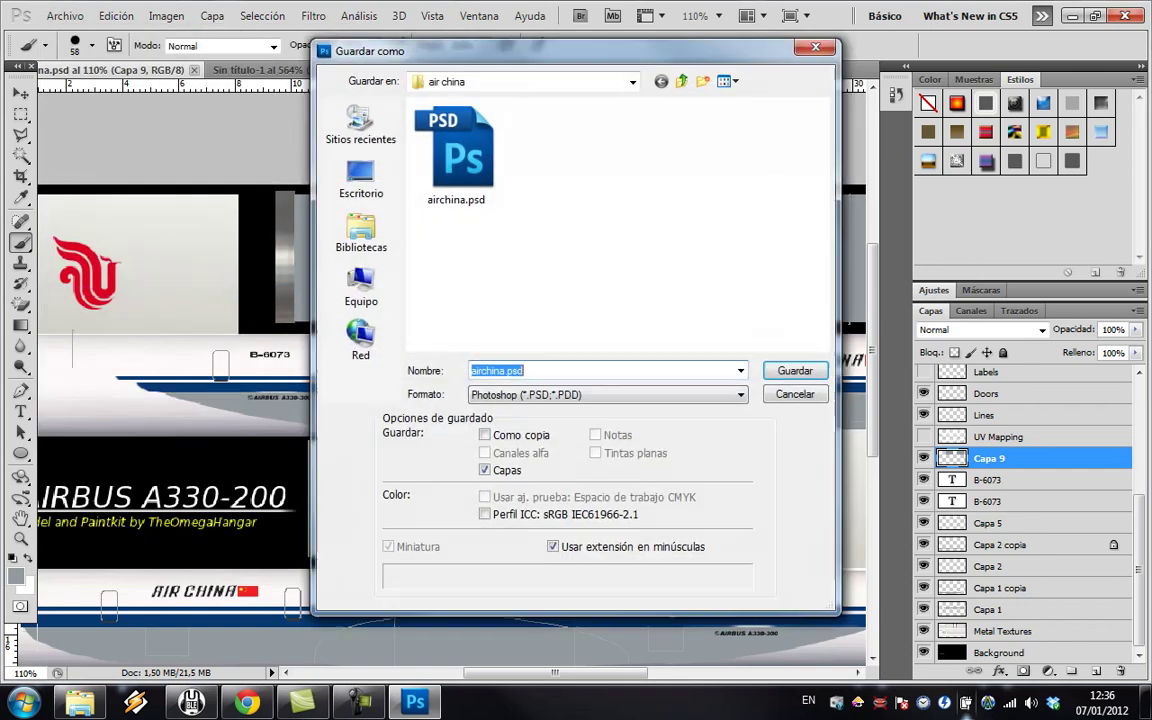
click(508, 371)
click(570, 395)
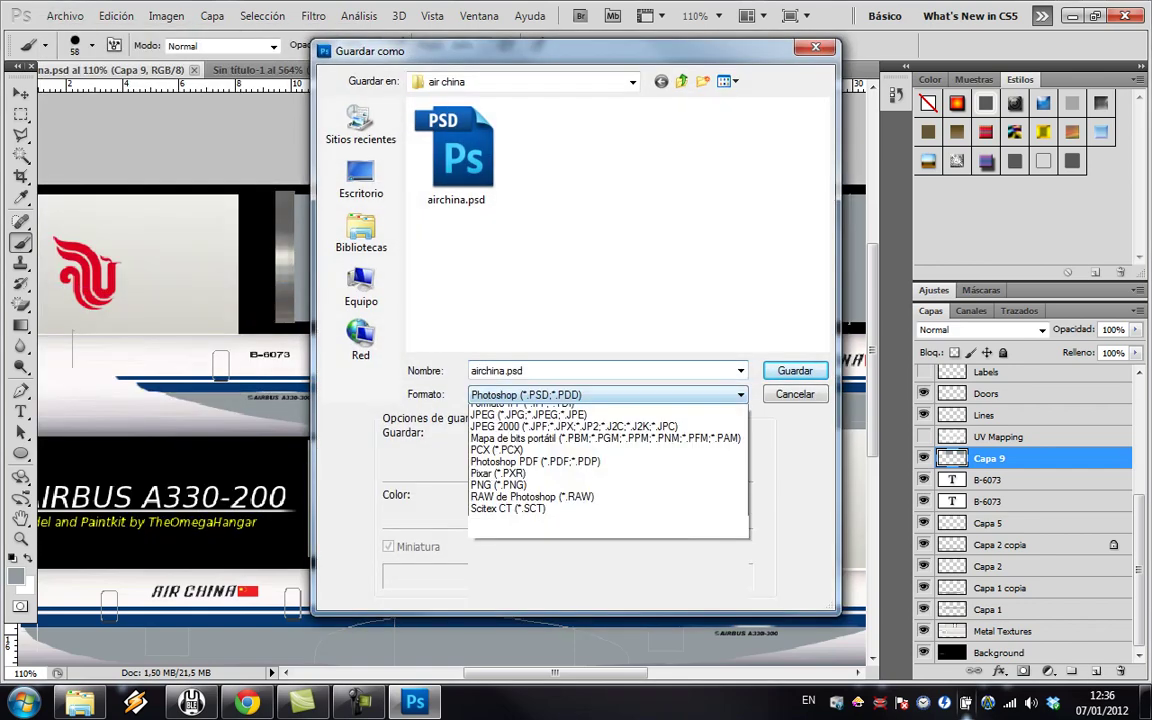
click(500, 586)
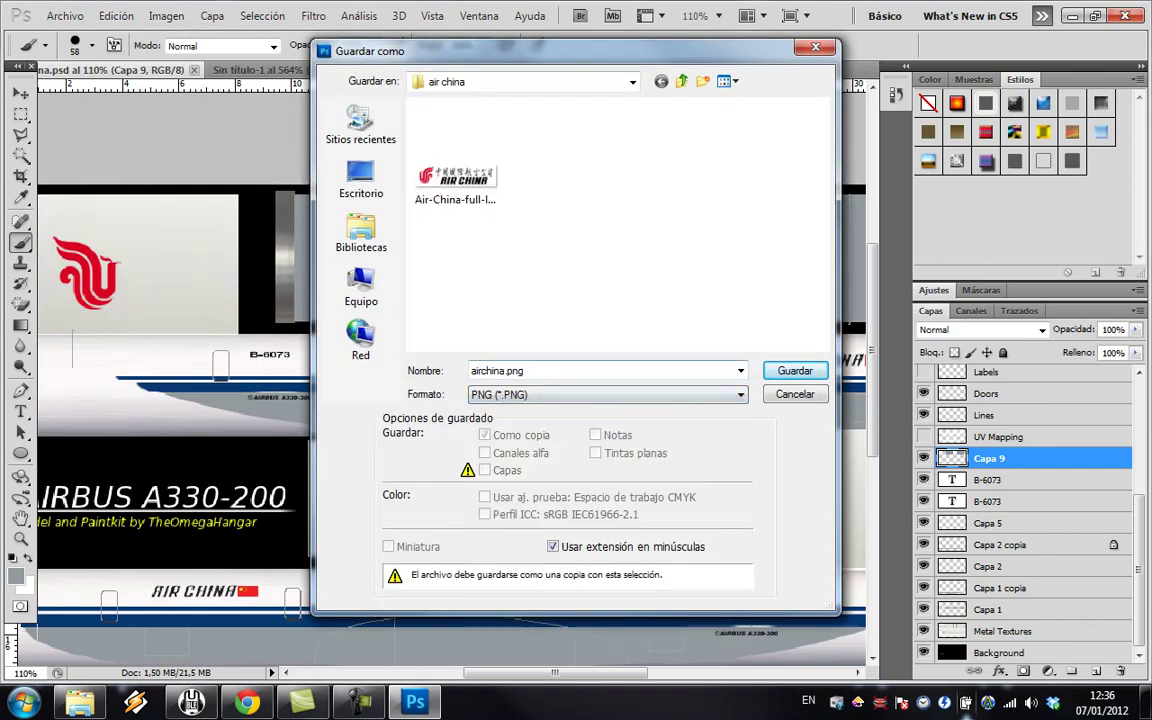
Base the export's name on the full-logo file's, shortened to Air-China.png, and save it with the default PNG options.
click(456, 156)
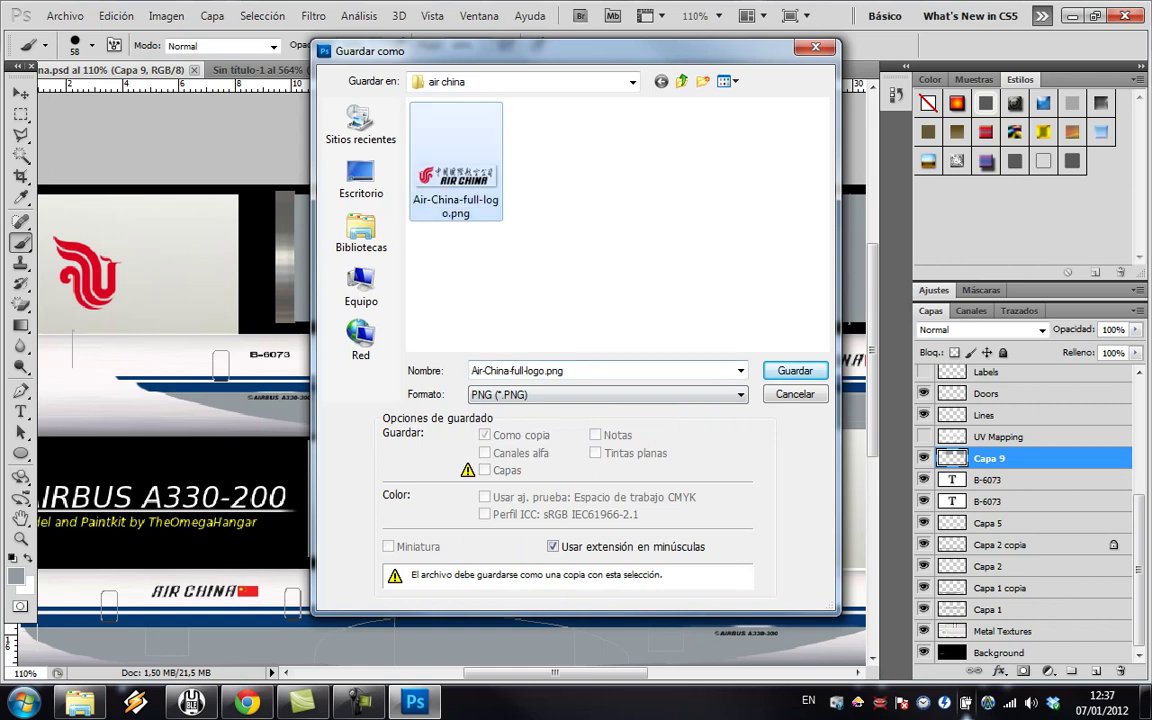
click(540, 371)
double_click(540, 371)
click(483, 371)
drag(510, 370, 545, 370)
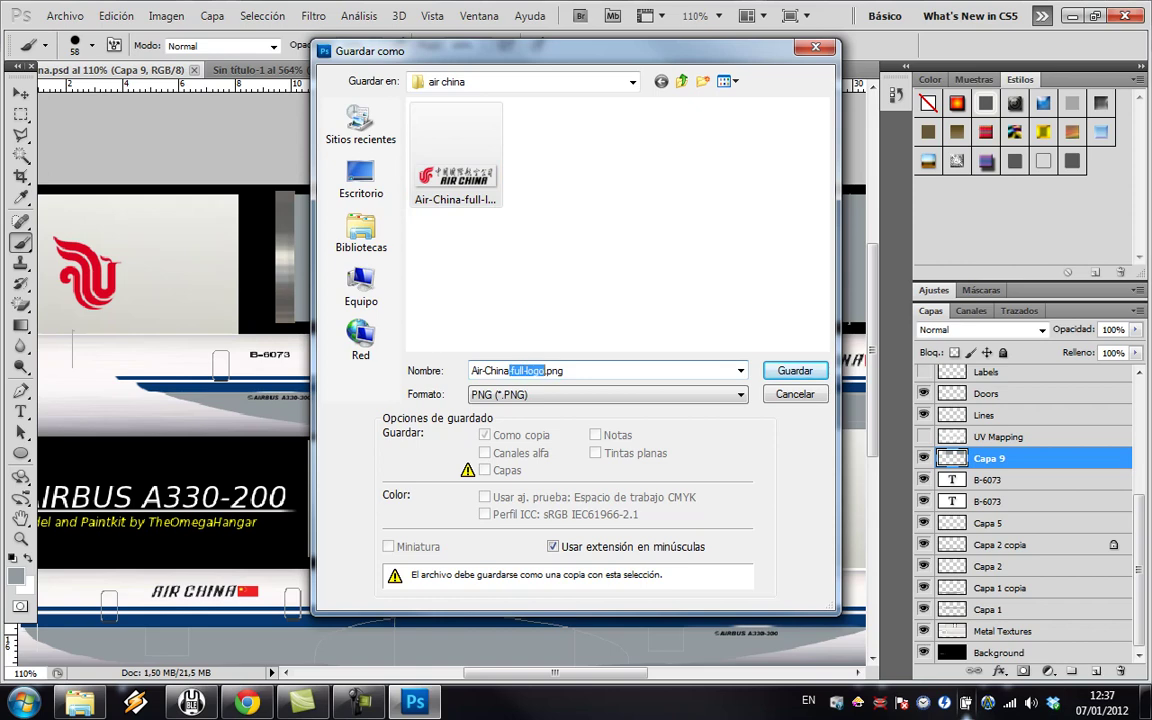
key(BackSpace)
key(BackSpace)
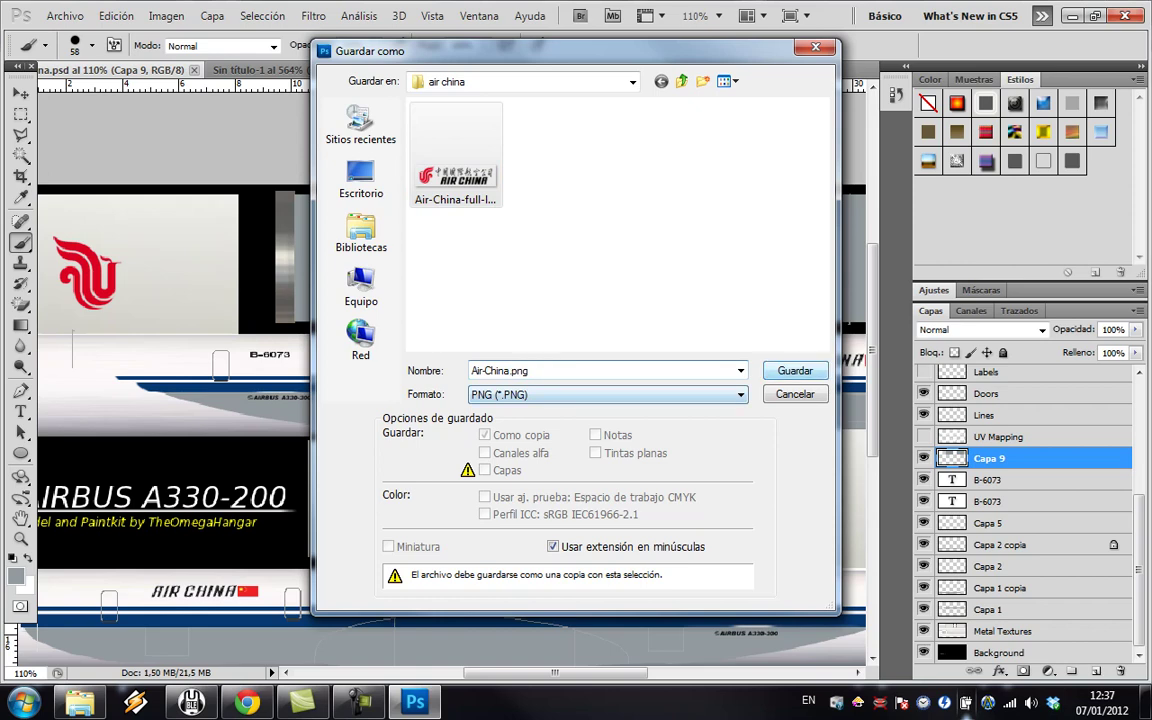
key(Return)
key(Return)
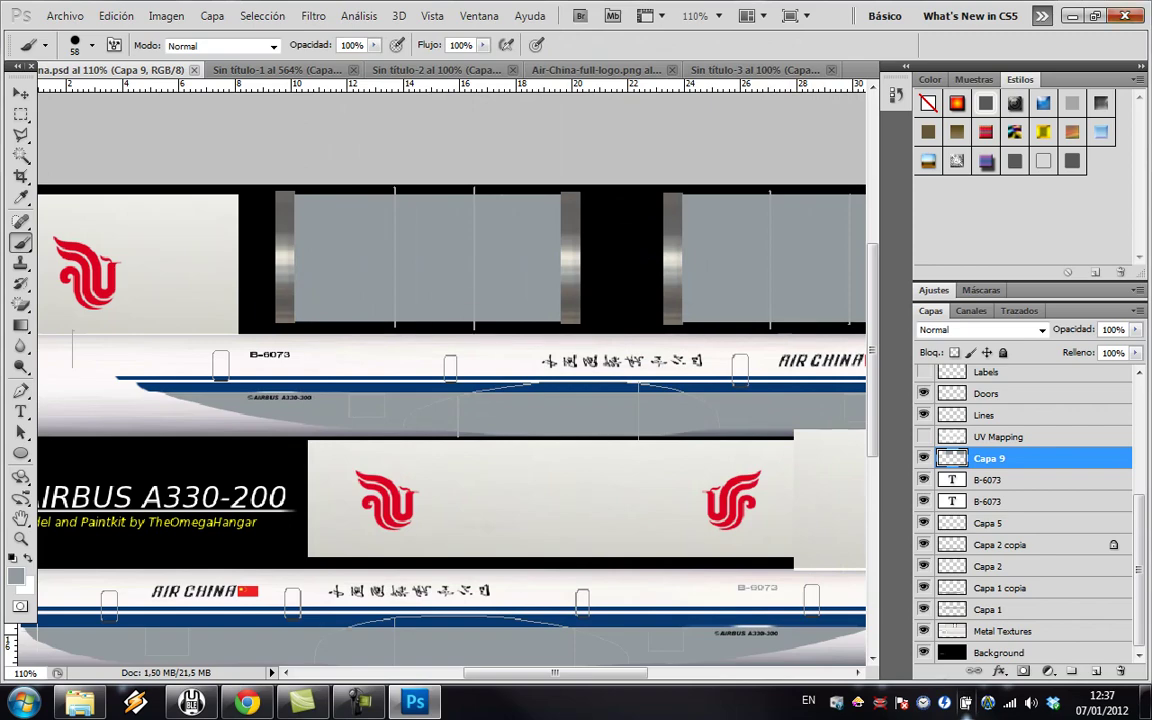
Close Photoshop, discarding the unsaved changes in all the open reference images.
click(1125, 15)
click(579, 275)
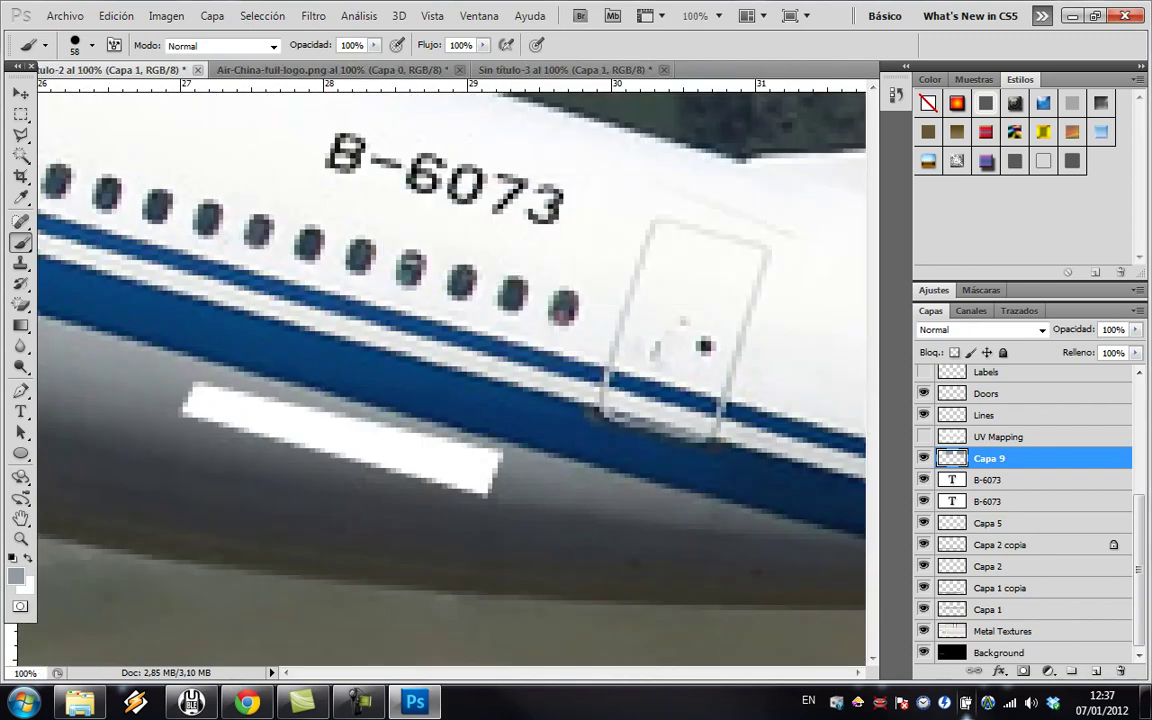
key(ctrl+w)
key(n)
key(ctrl+w)
key(n)
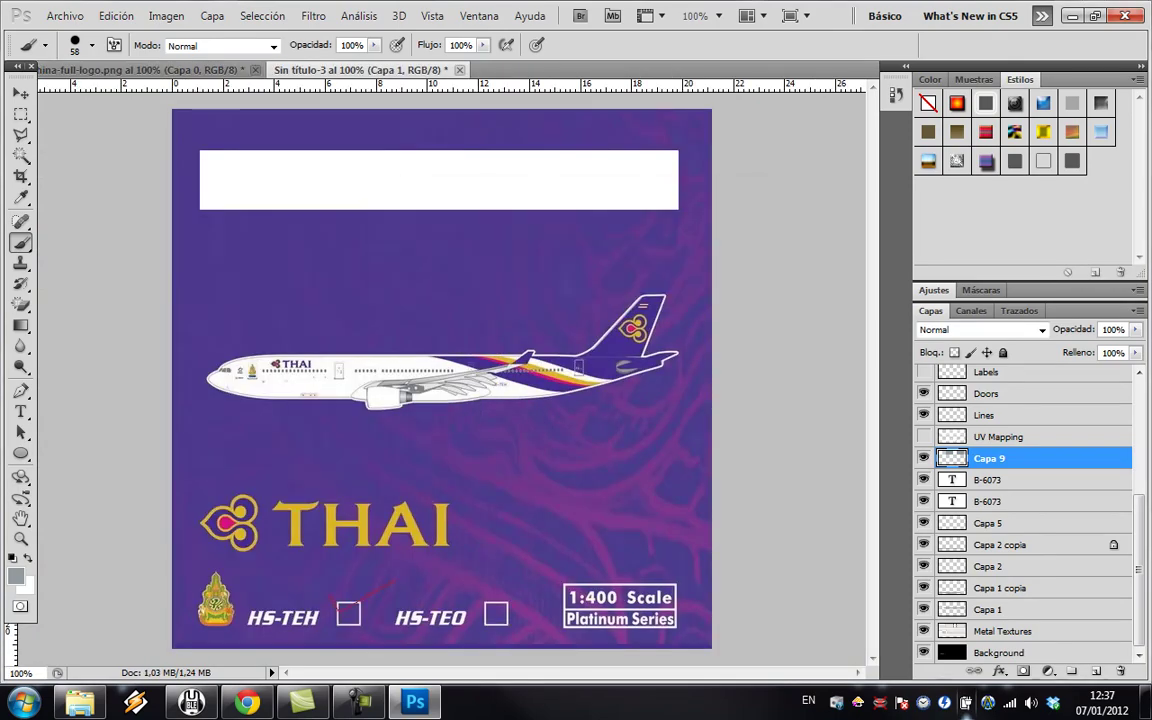
click(579, 275)
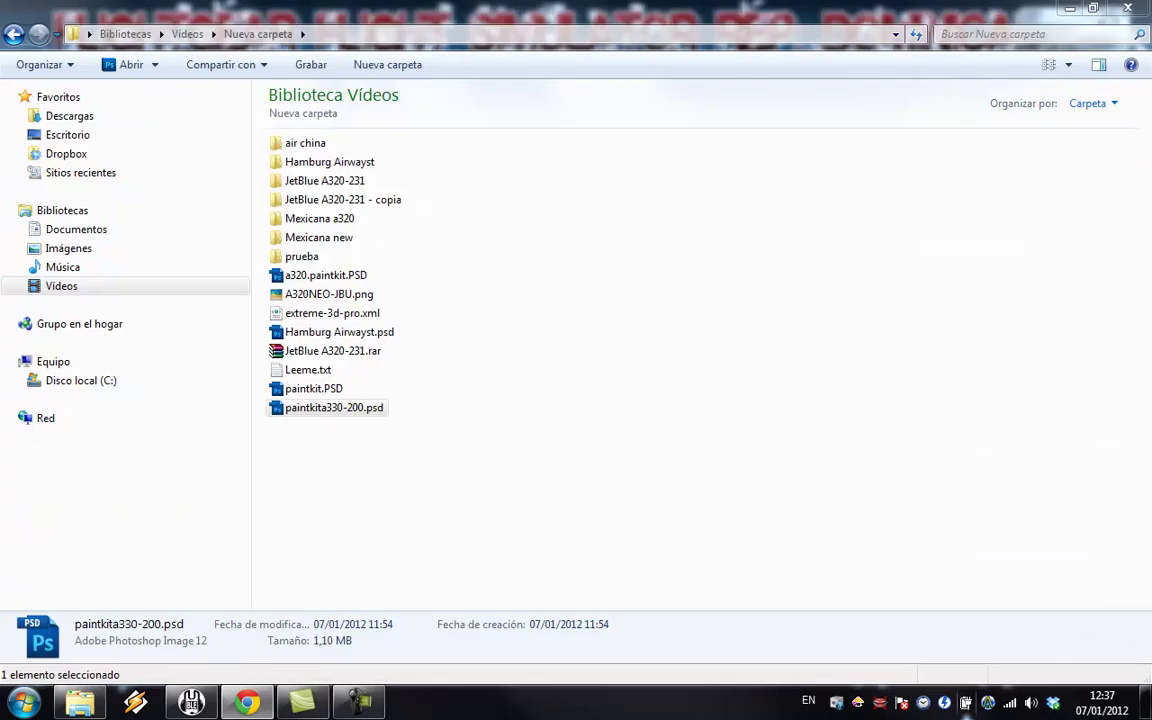
Copy HAW.xml from the Hamburg Airwayst folder.
click(305, 143)
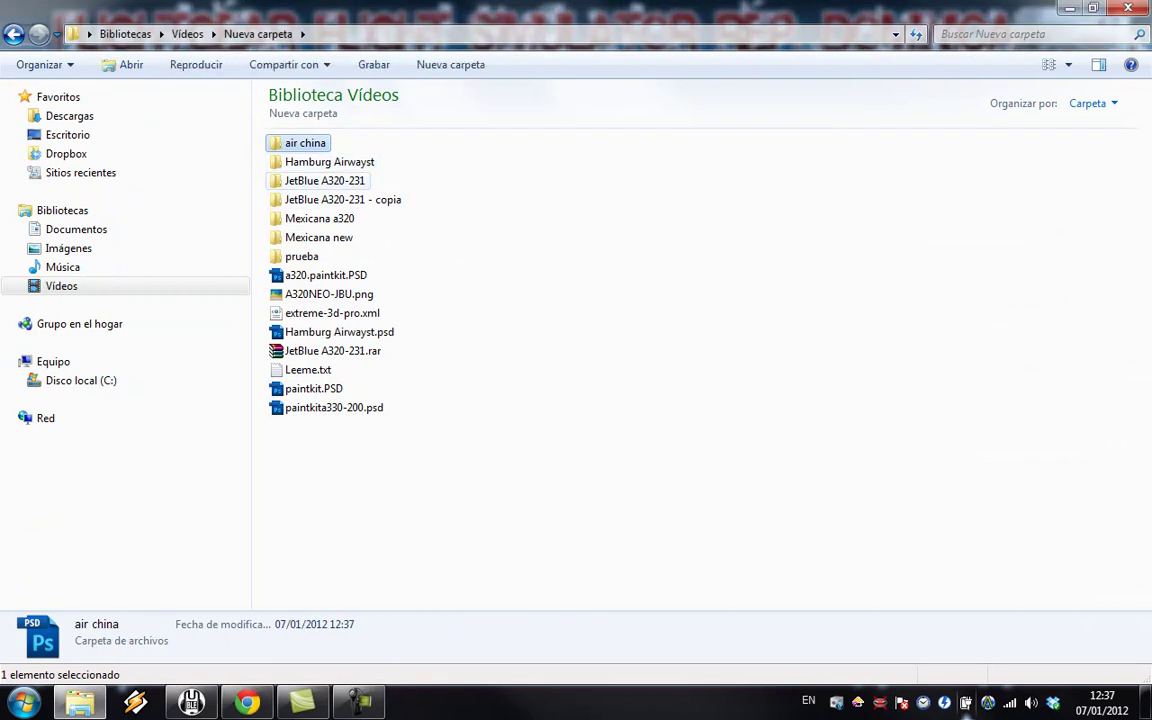
click(329, 162)
click(342, 200)
click(319, 219)
click(329, 162)
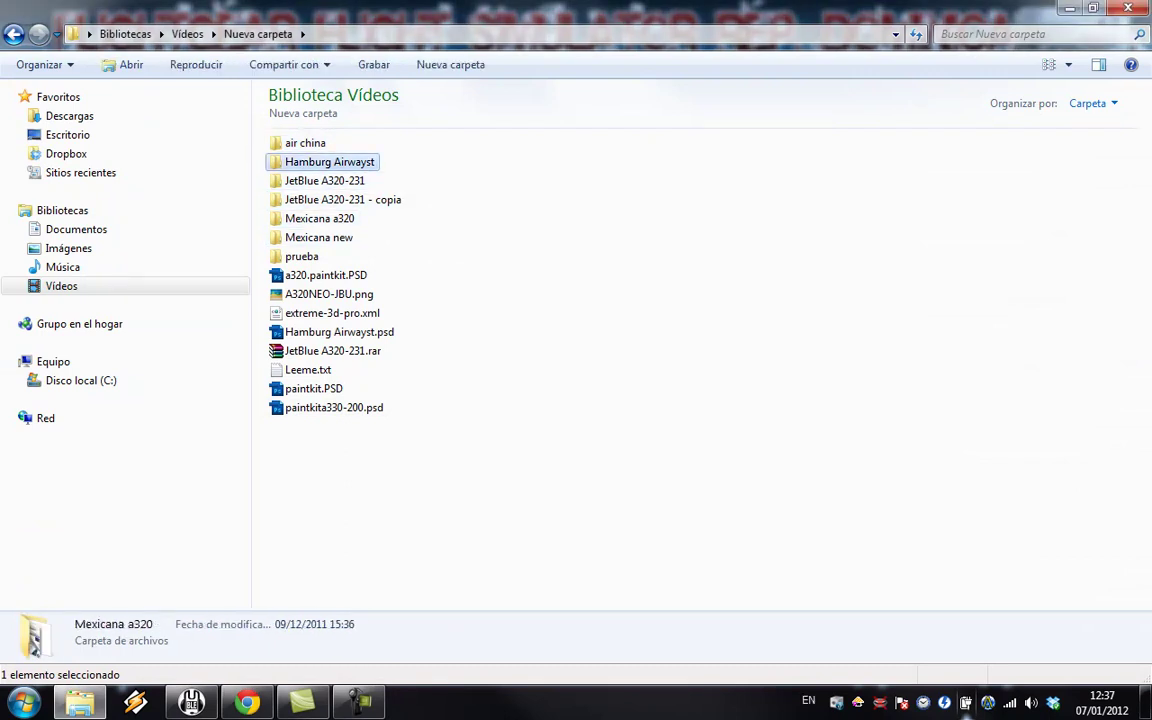
double_click(329, 162)
click(308, 181)
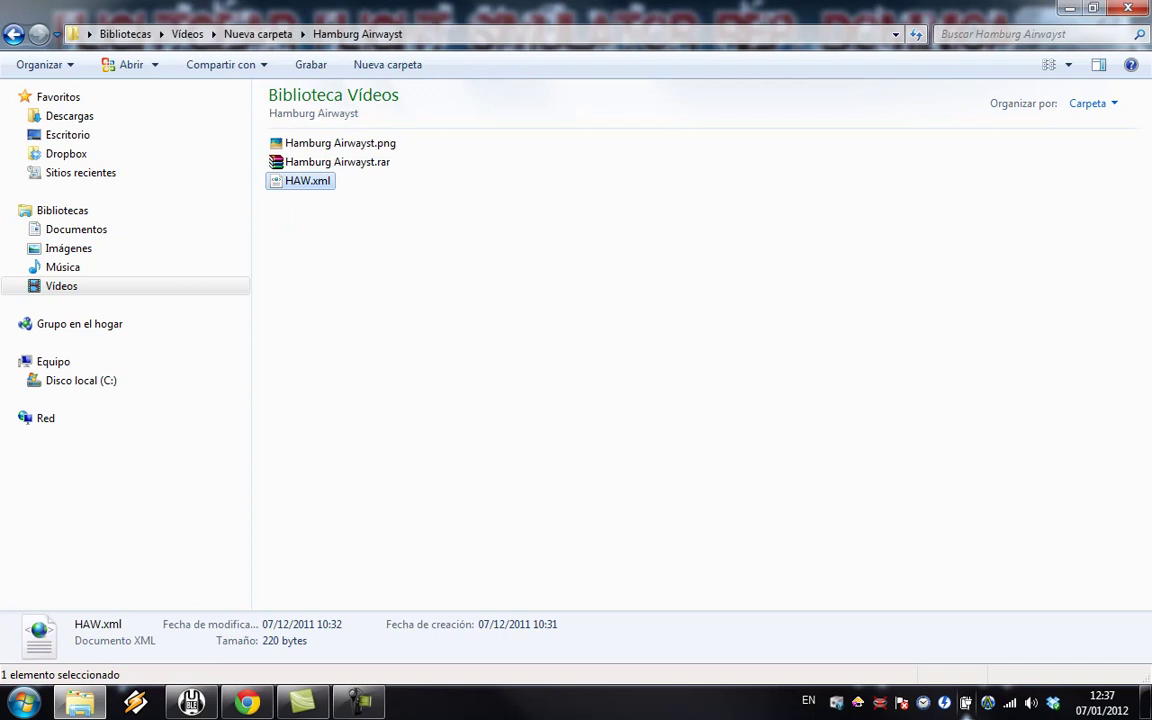
click(376, 209)
drag(376, 209, 283, 181)
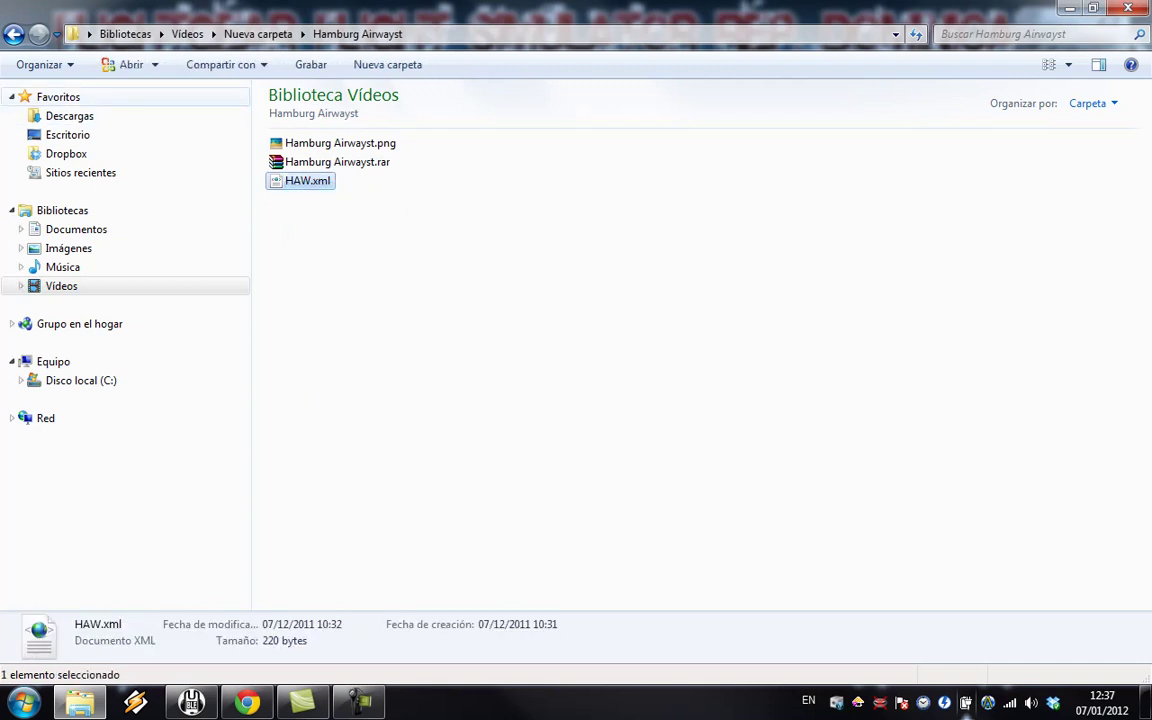
Paste the copied XML file into the air china folder and rename it ACH.xml.
click(13, 34)
click(305, 143)
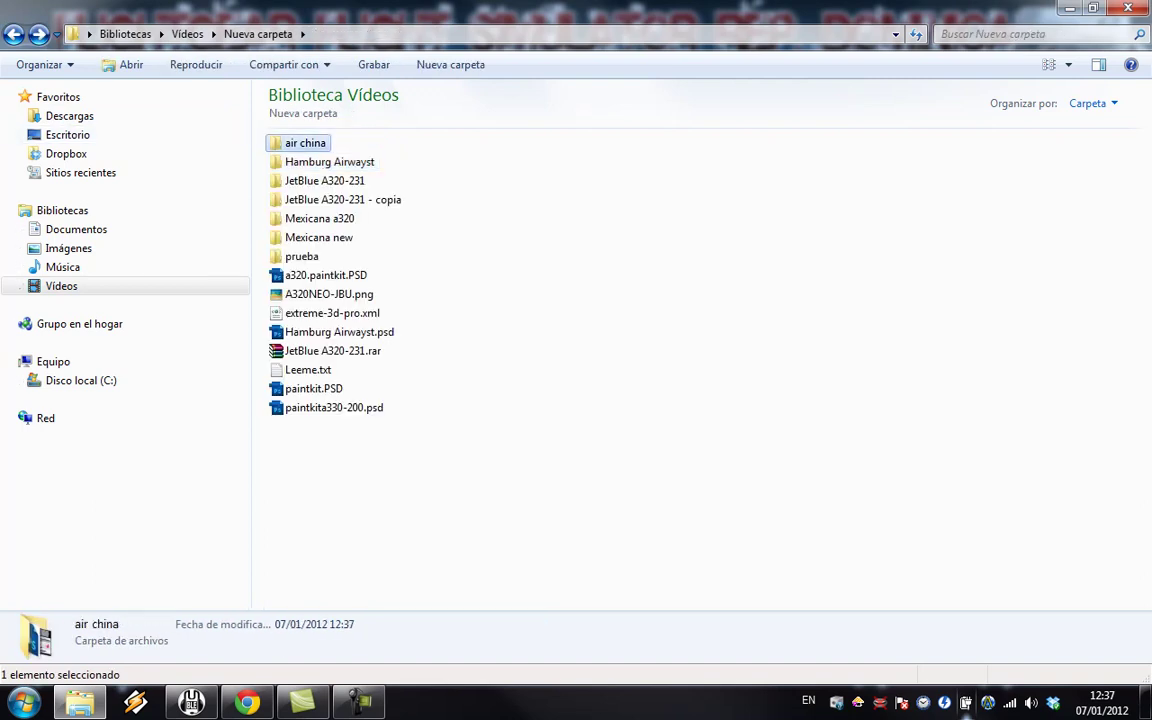
double_click(305, 143)
key(ctrl+v)
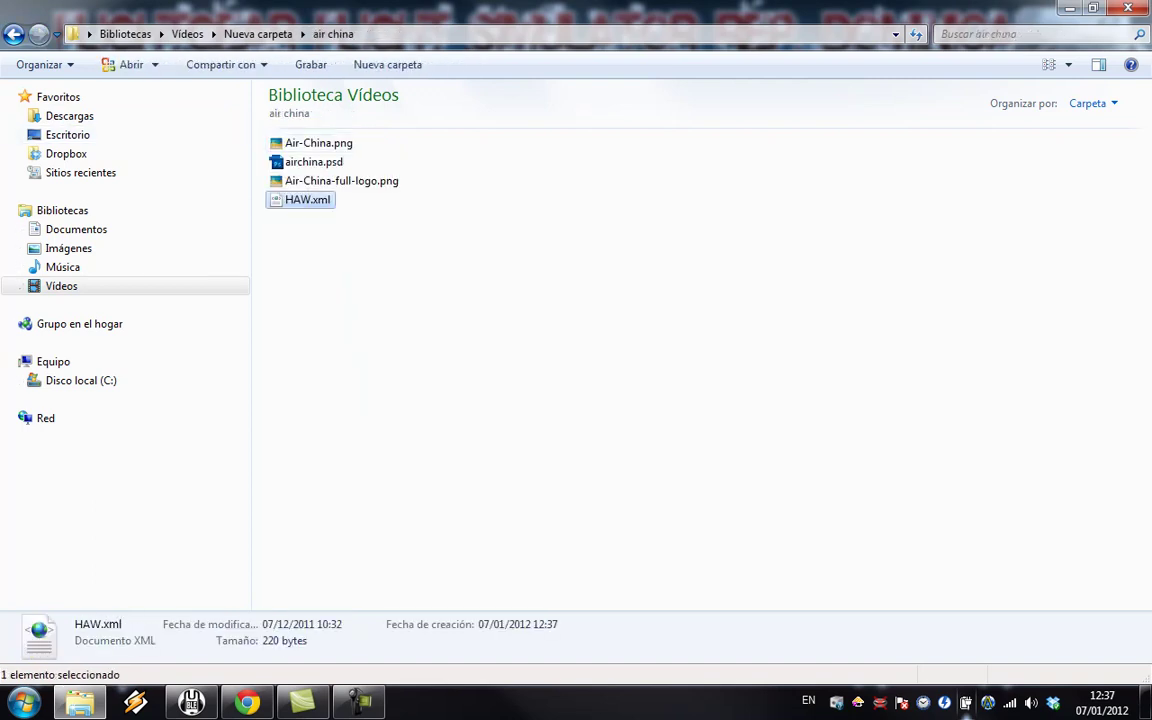
key(F2)
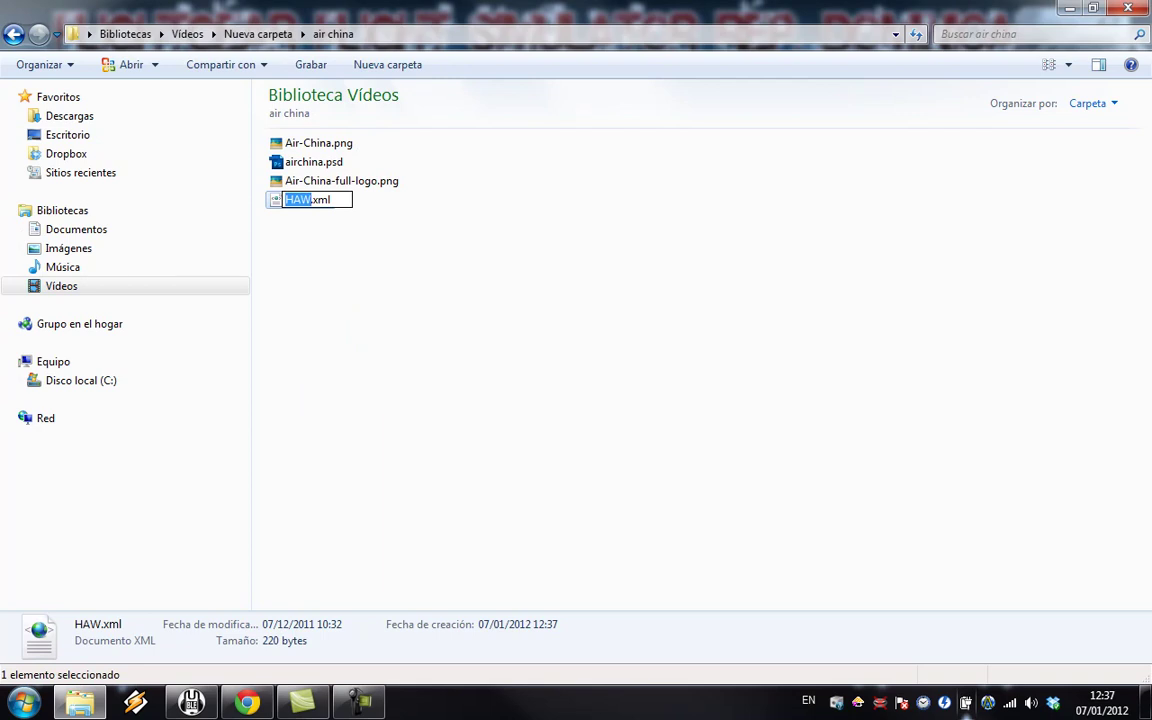
text(ACH)
key(Return)
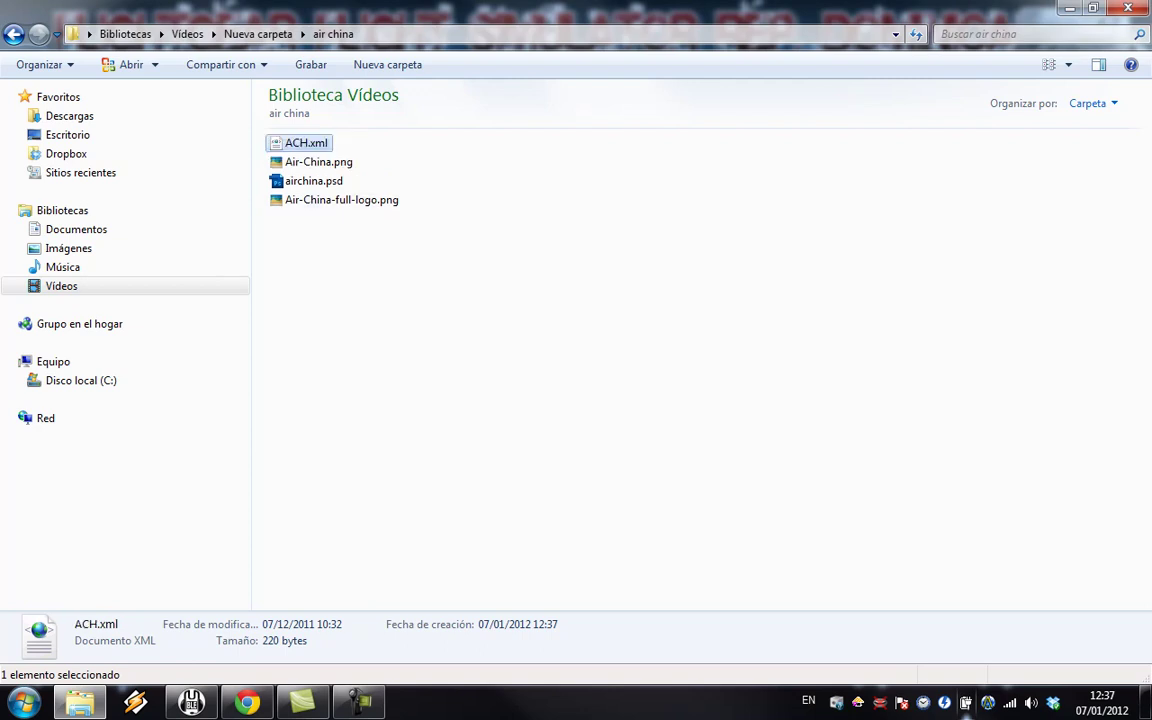
Open ACH.xml in Notepad++ and change the livery name to Air China.
right_click(312, 145)
click(411, 193)
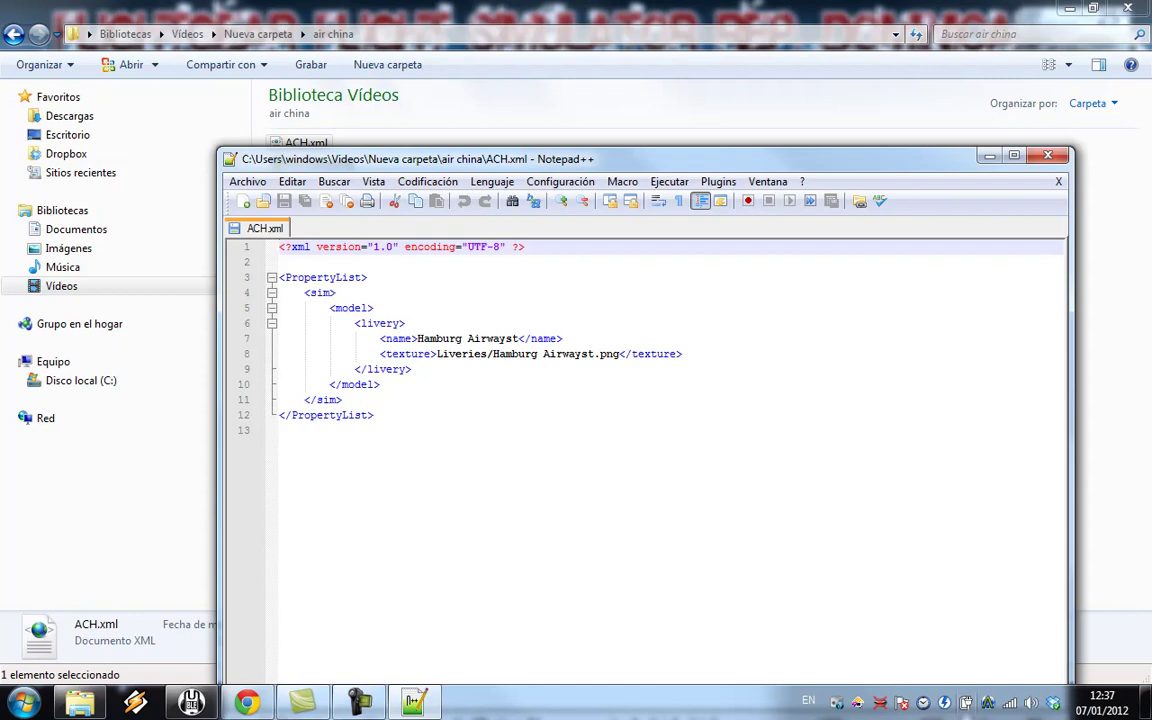
drag(417, 338, 520, 338)
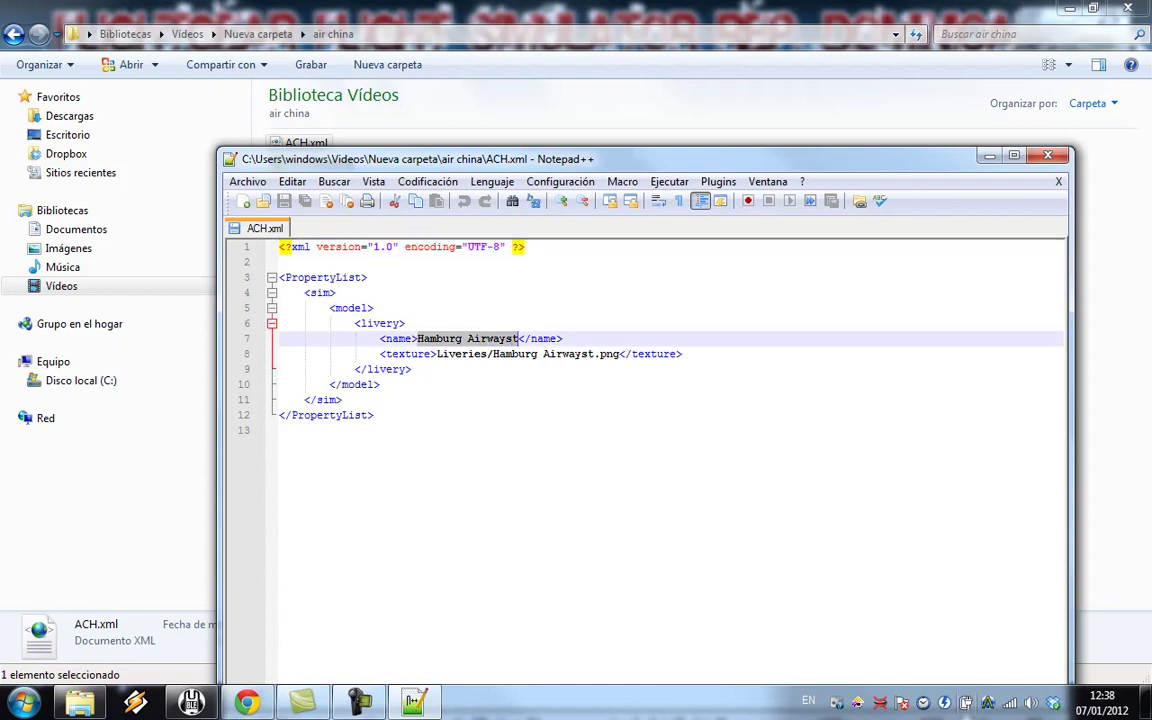
text(Air)
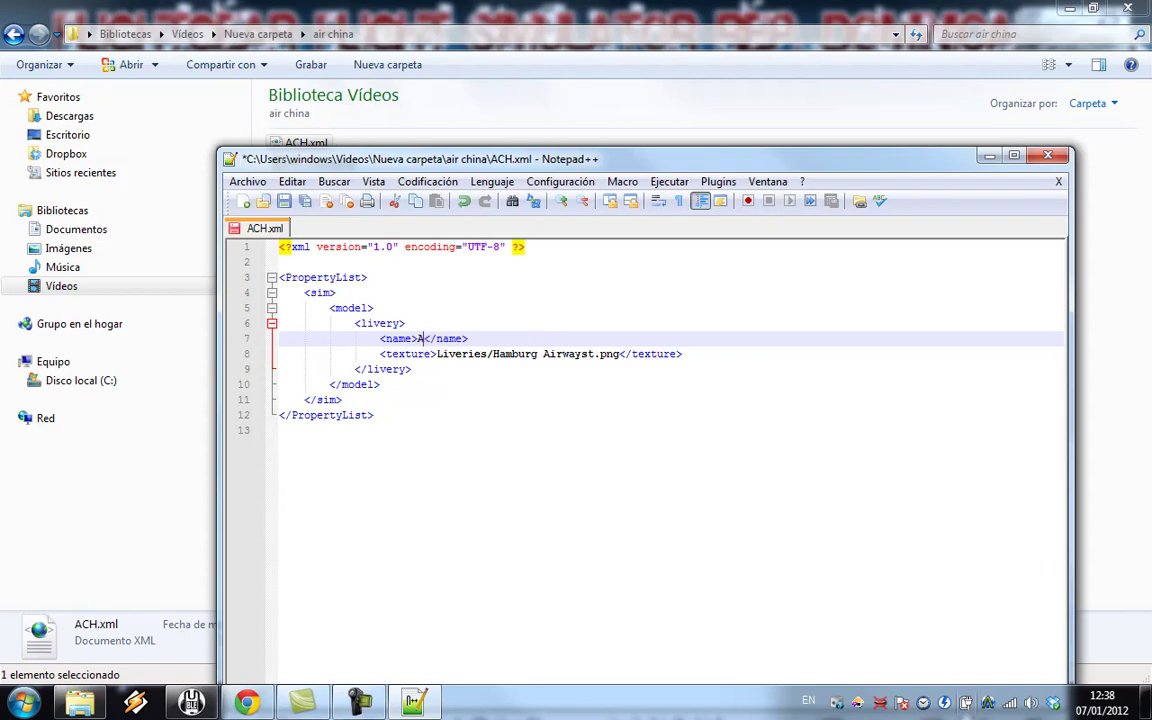
text( China)
Replace the image name in the texture path with the exported file's name, giving Liveries/Air-China.png, then save ACH.xml and close the editor.
drag(493, 354, 595, 354)
drag(566, 160, 575, 213)
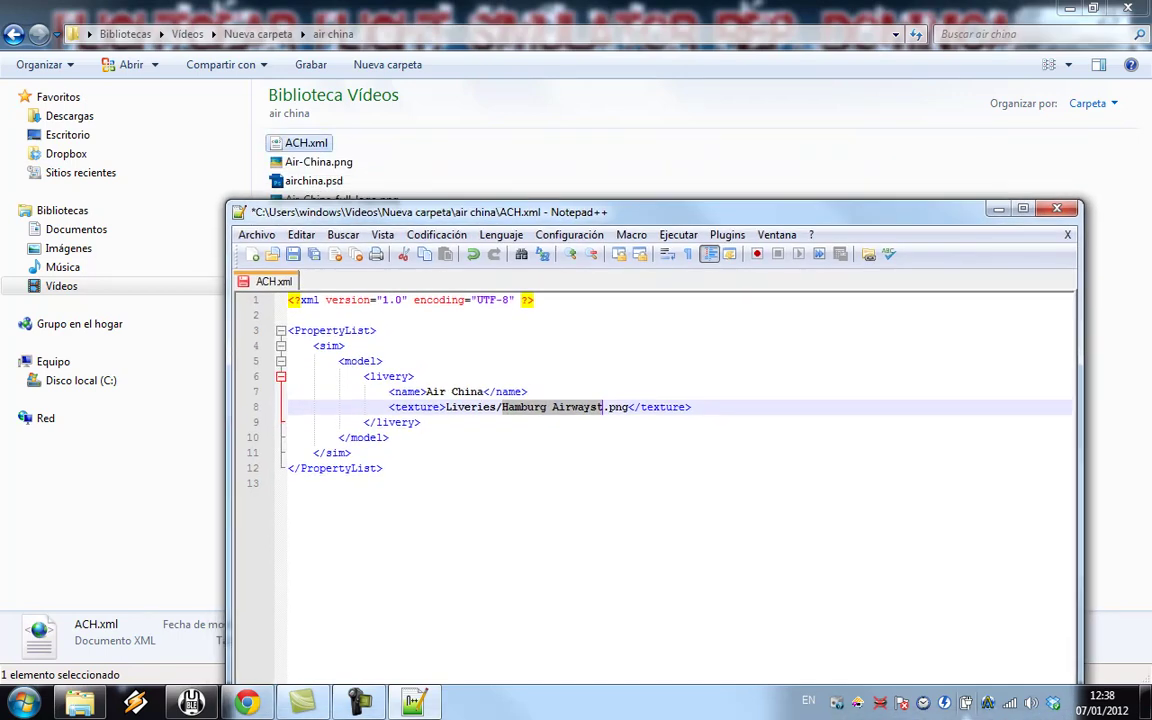
click(318, 162)
key(F2)
key(End)
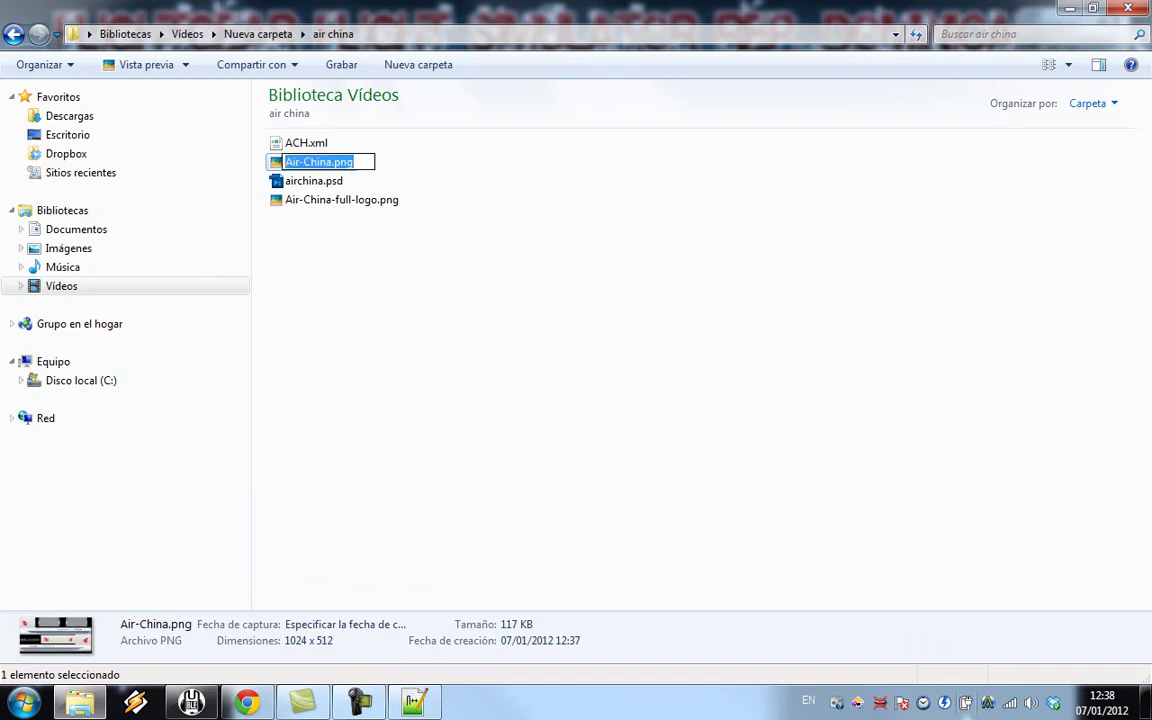
key(alt+Tab)
click(629, 407)
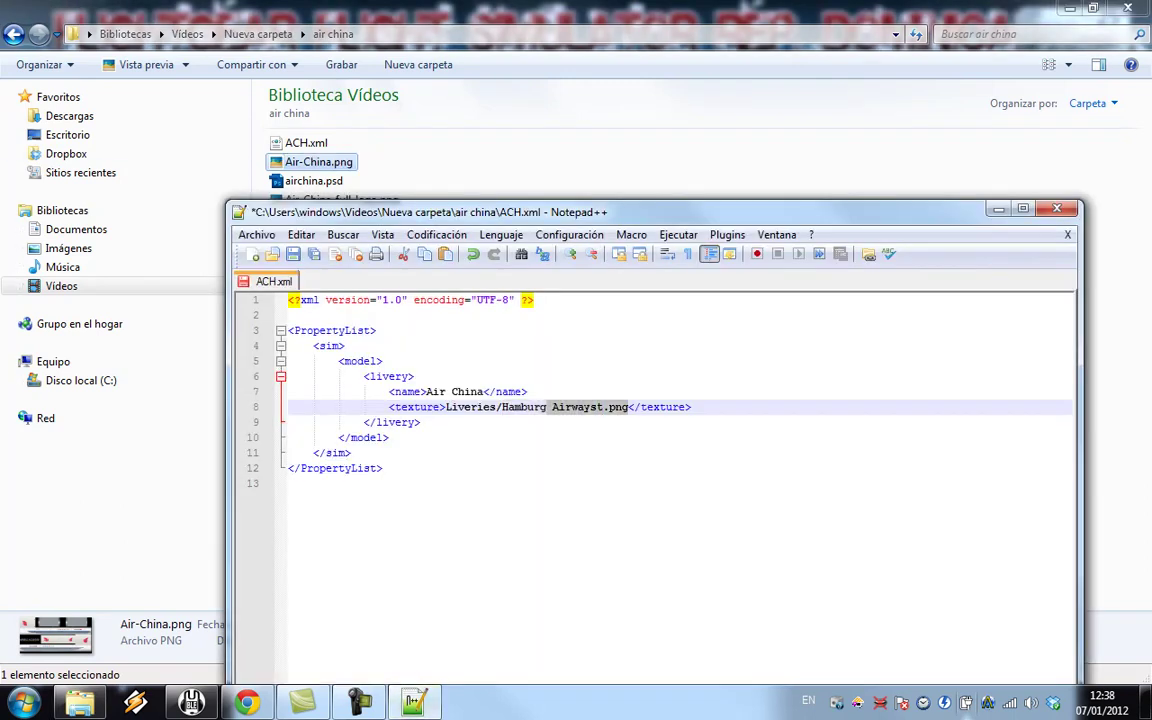
text(Air-China.png)
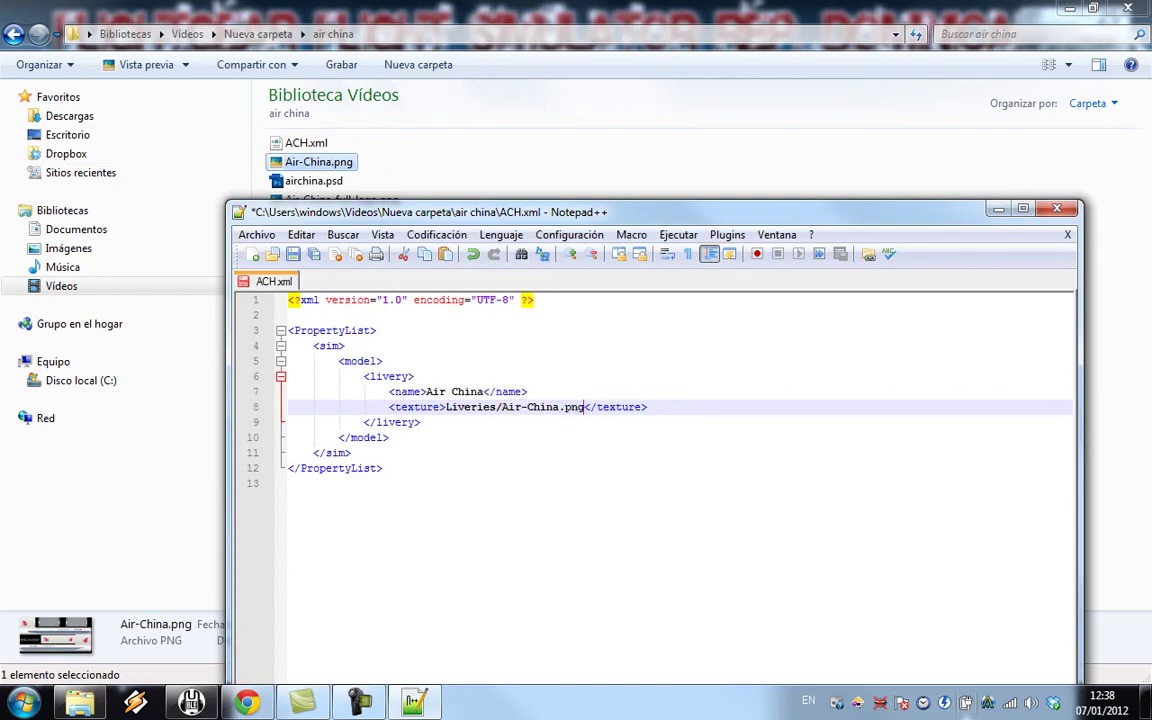
key(ctrl+s)
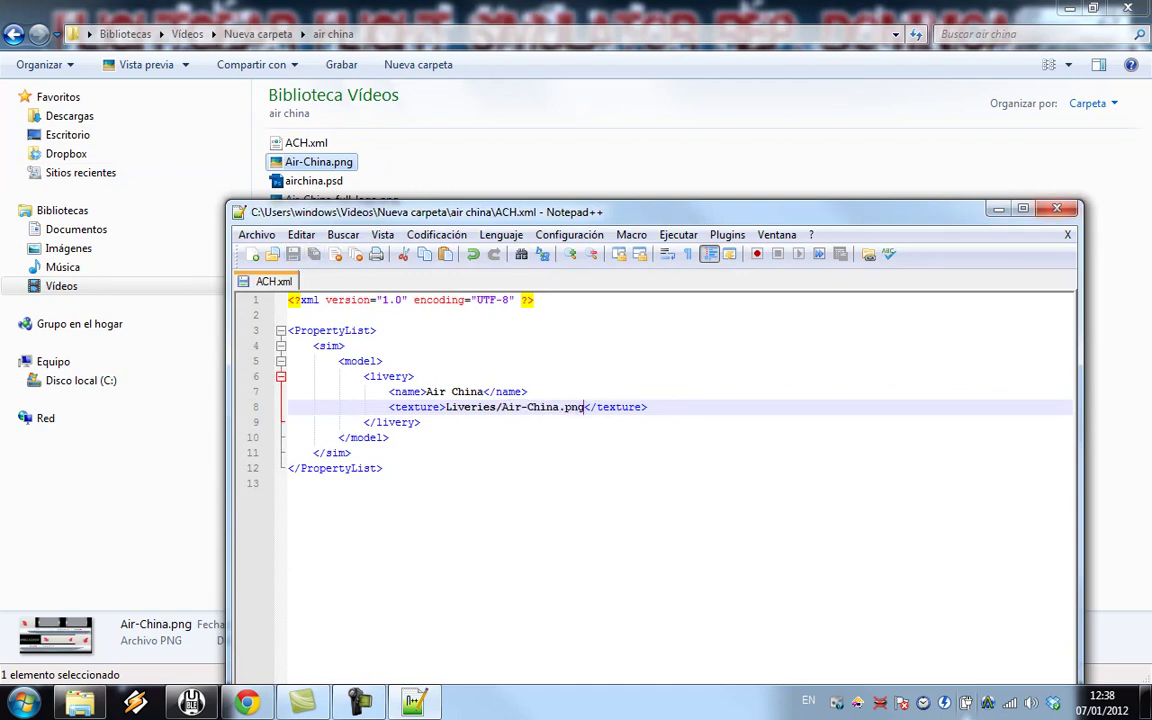
click(1056, 208)
click(1056, 208)
Open Air-China.png from the air china folder in the image viewer to check the exported livery.
drag(377, 167, 310, 137)
click(480, 290)
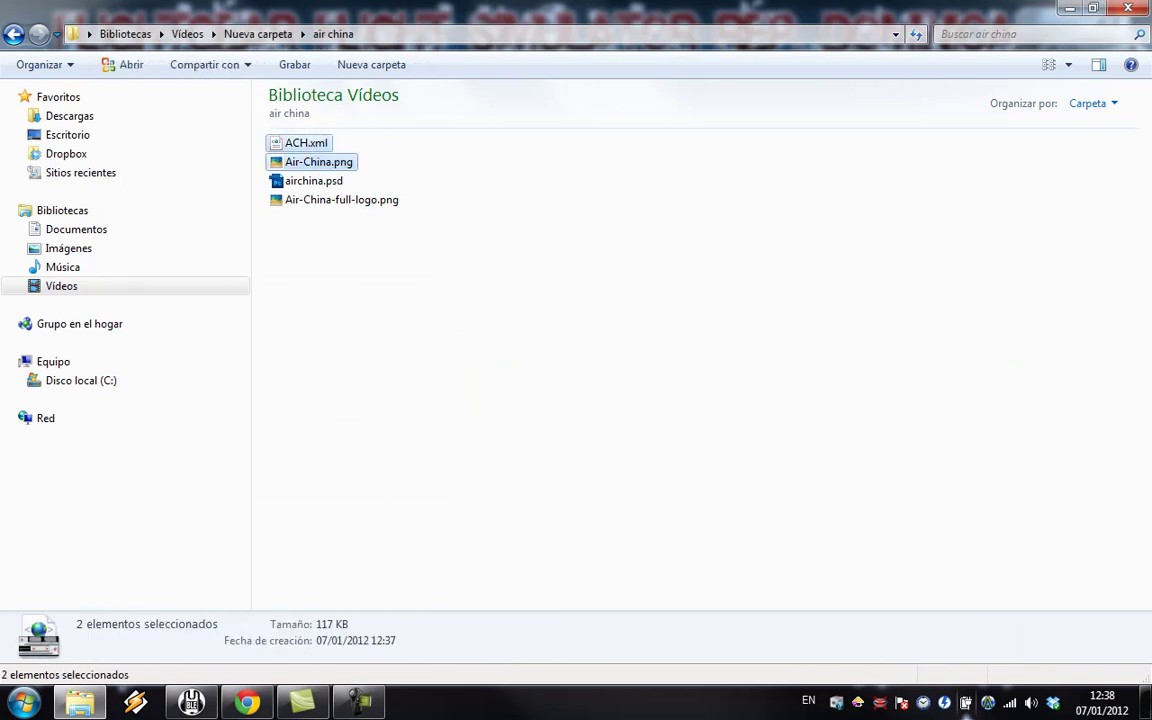
click(318, 162)
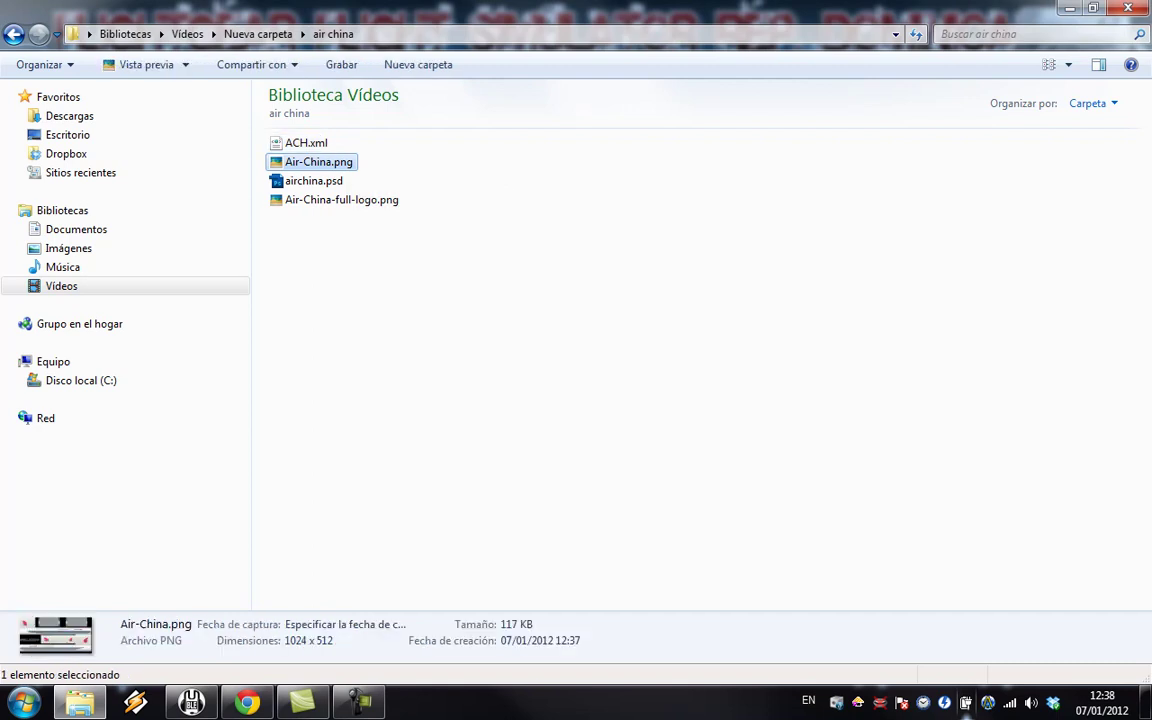
key(Return)
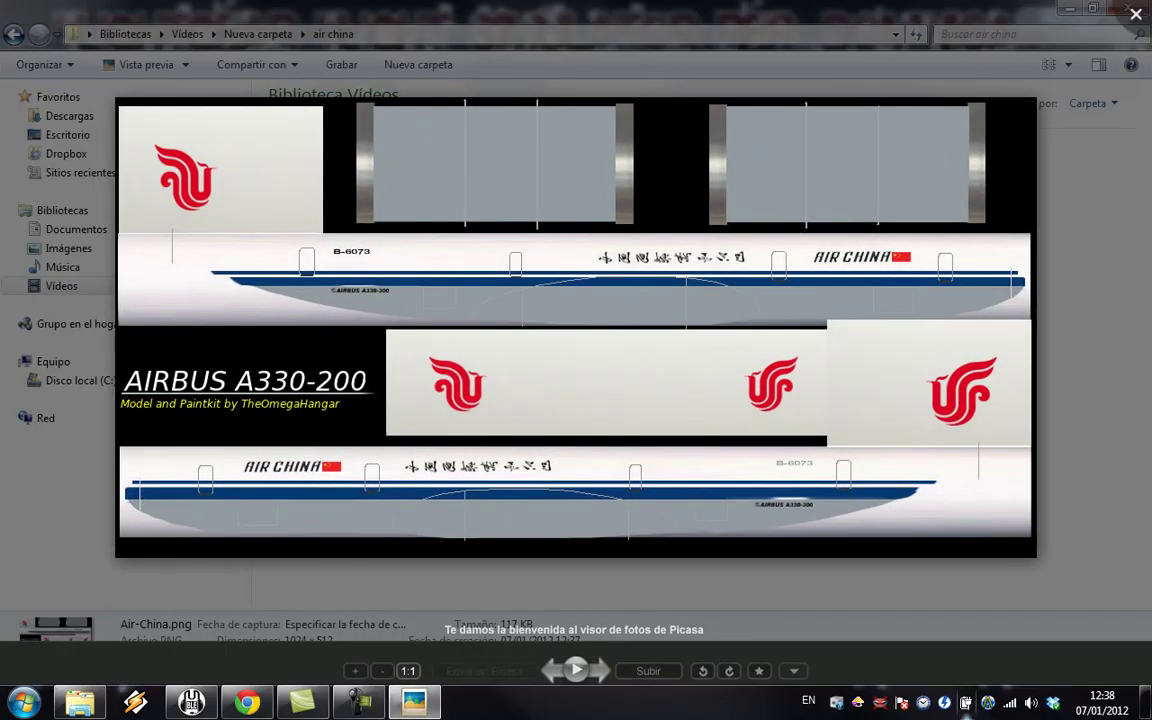
Close the image viewer and copy ACH.xml and Air-China.png together from the air china folder.
key(Return)
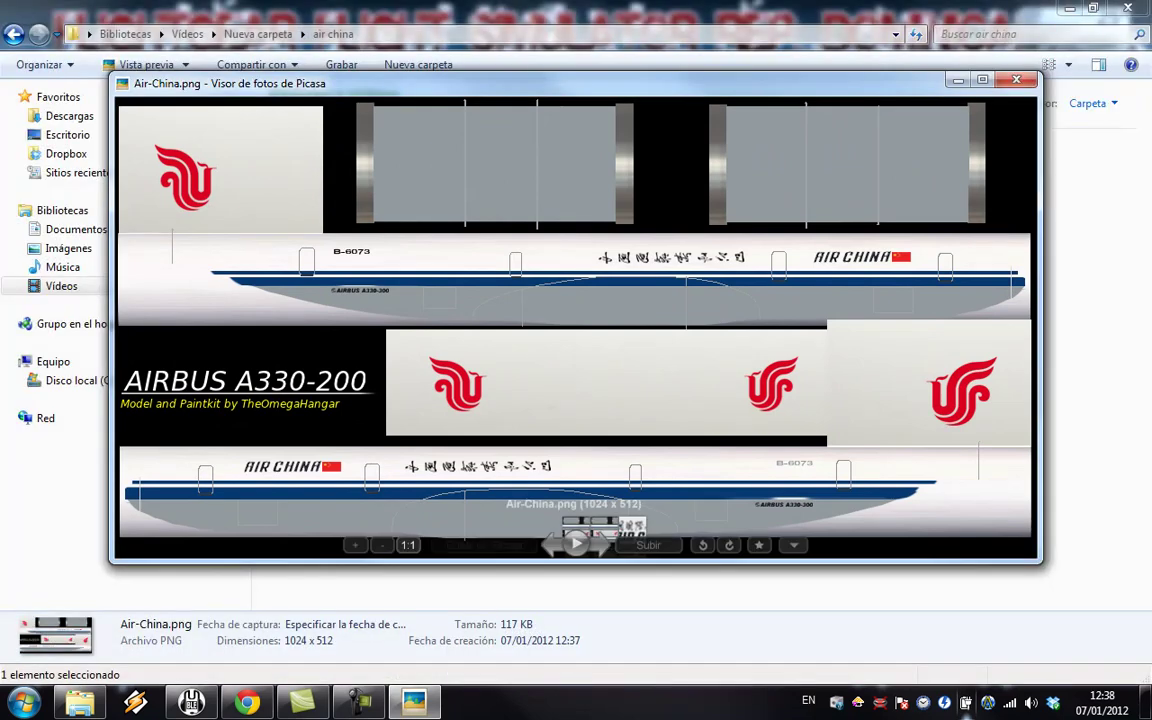
key(Return)
scroll(576, 328, down, 10)
key(shift+Up)
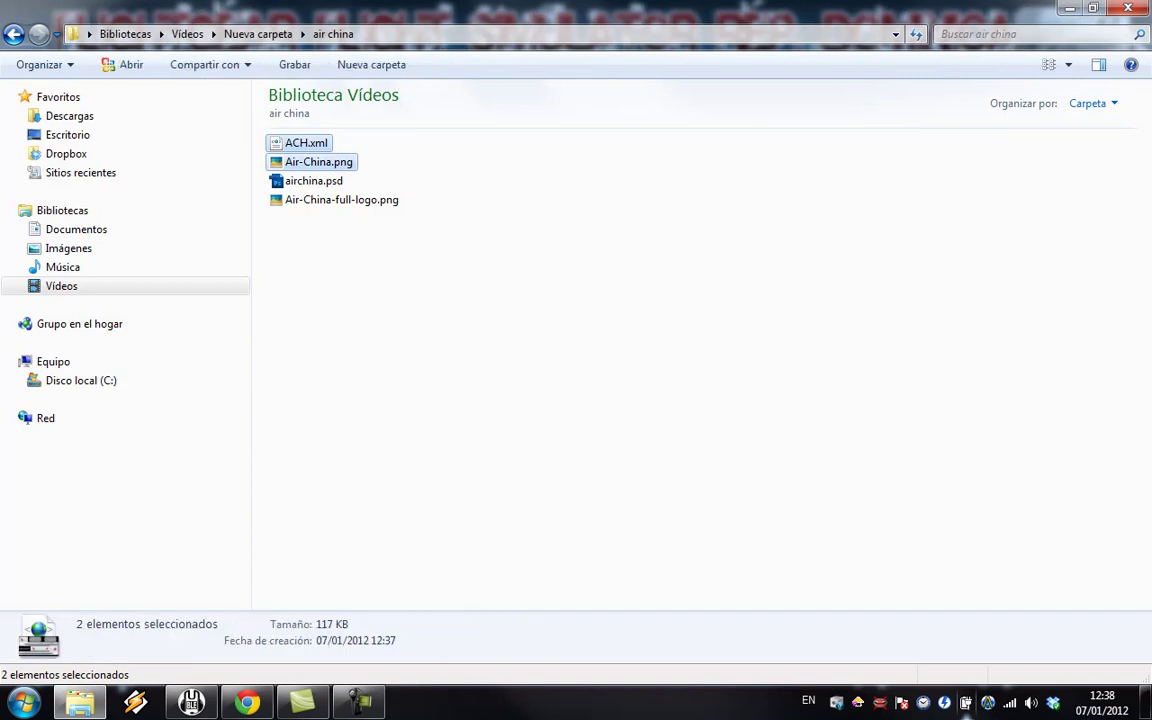
Browse on drive C: to Archivos de programa, FlightGear 2.4.0, data, Aircraft, A330-200 and open its Models folder.
click(80, 380)
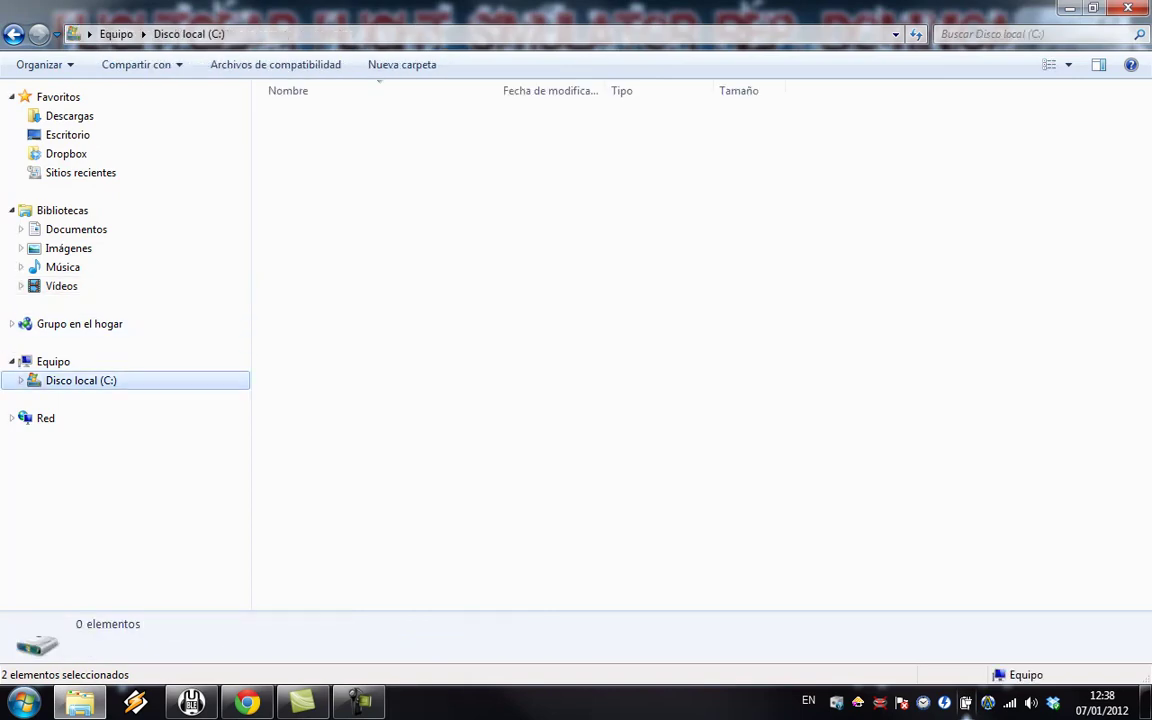
double_click(339, 513)
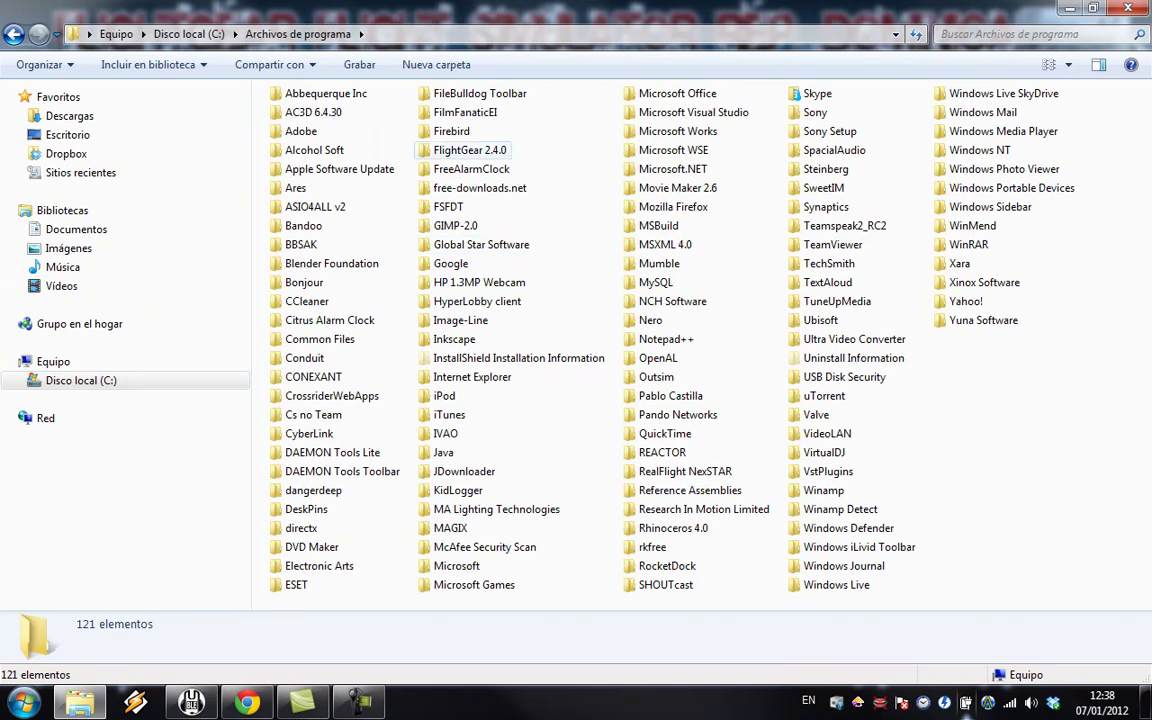
double_click(470, 150)
double_click(296, 134)
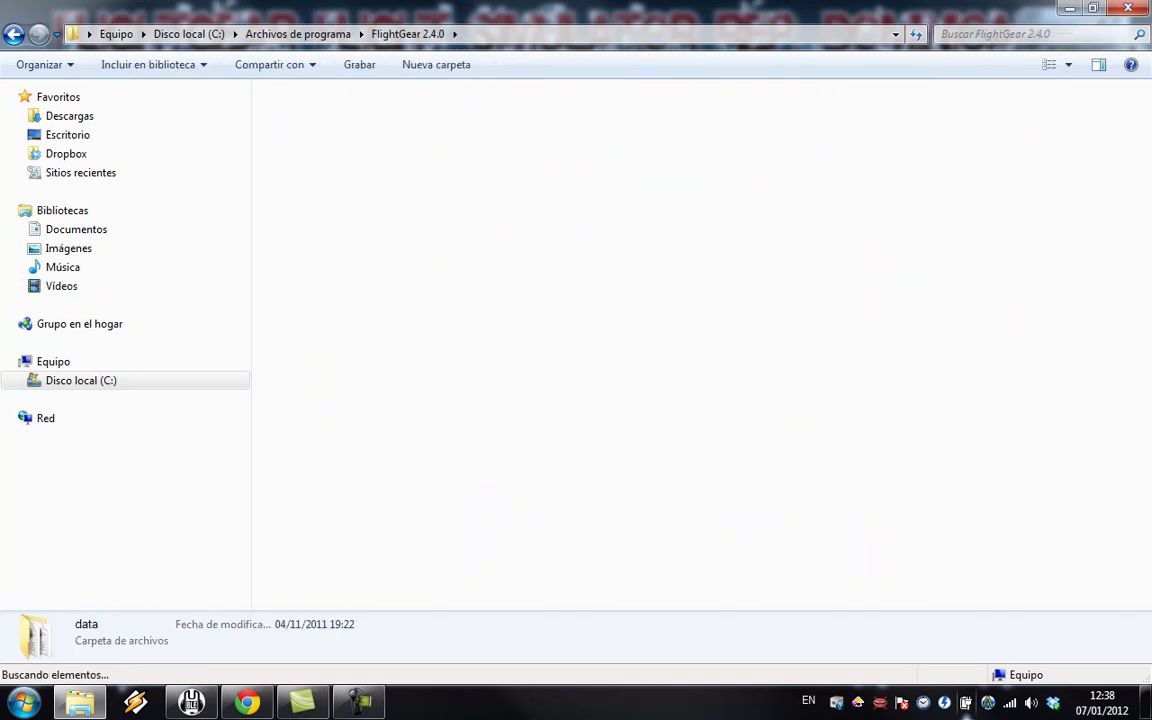
double_click(305, 127)
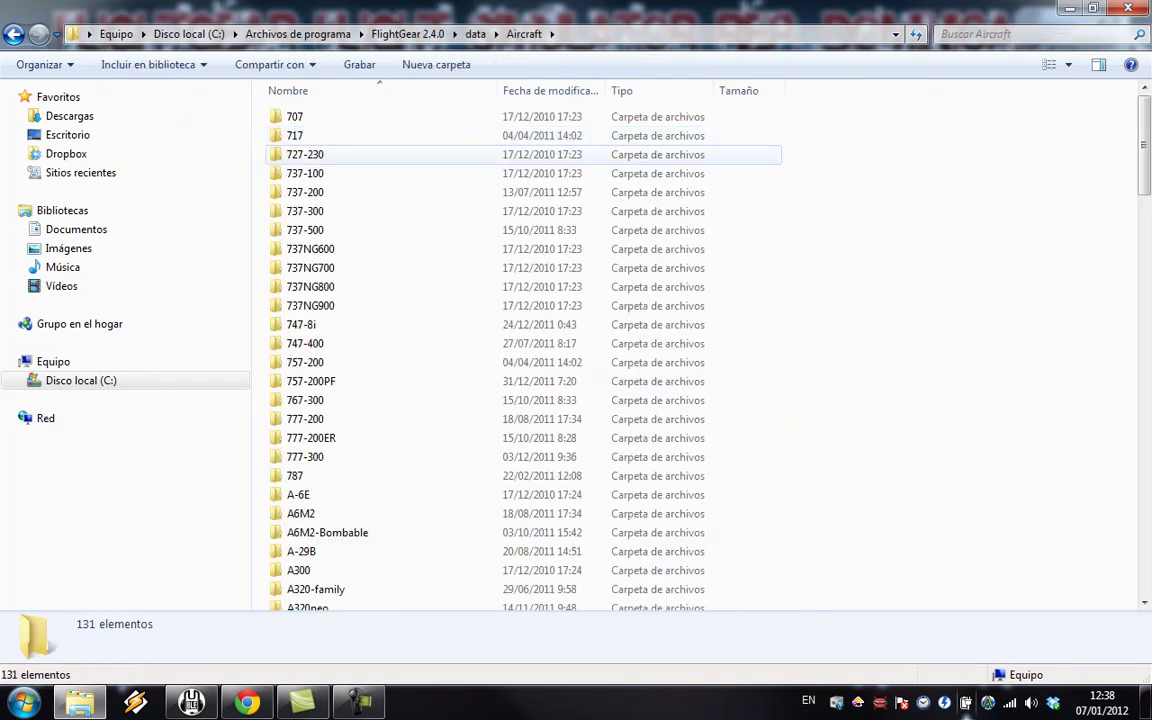
scroll(400, 545, down, 2)
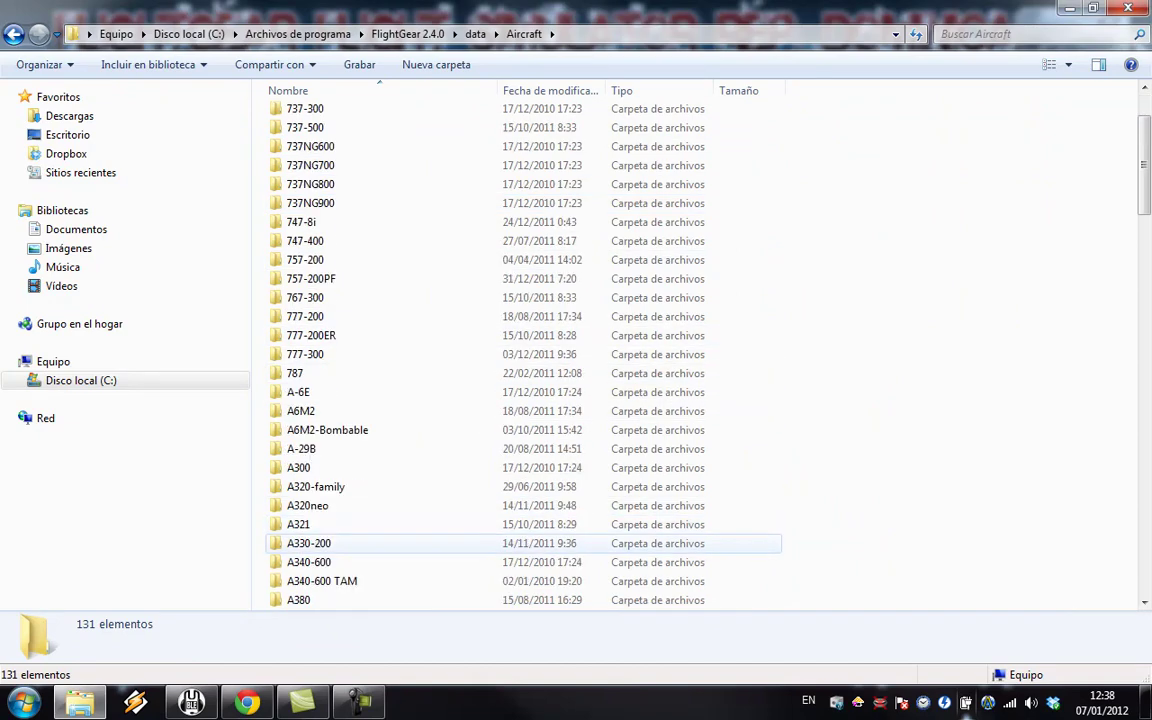
double_click(320, 543)
double_click(305, 130)
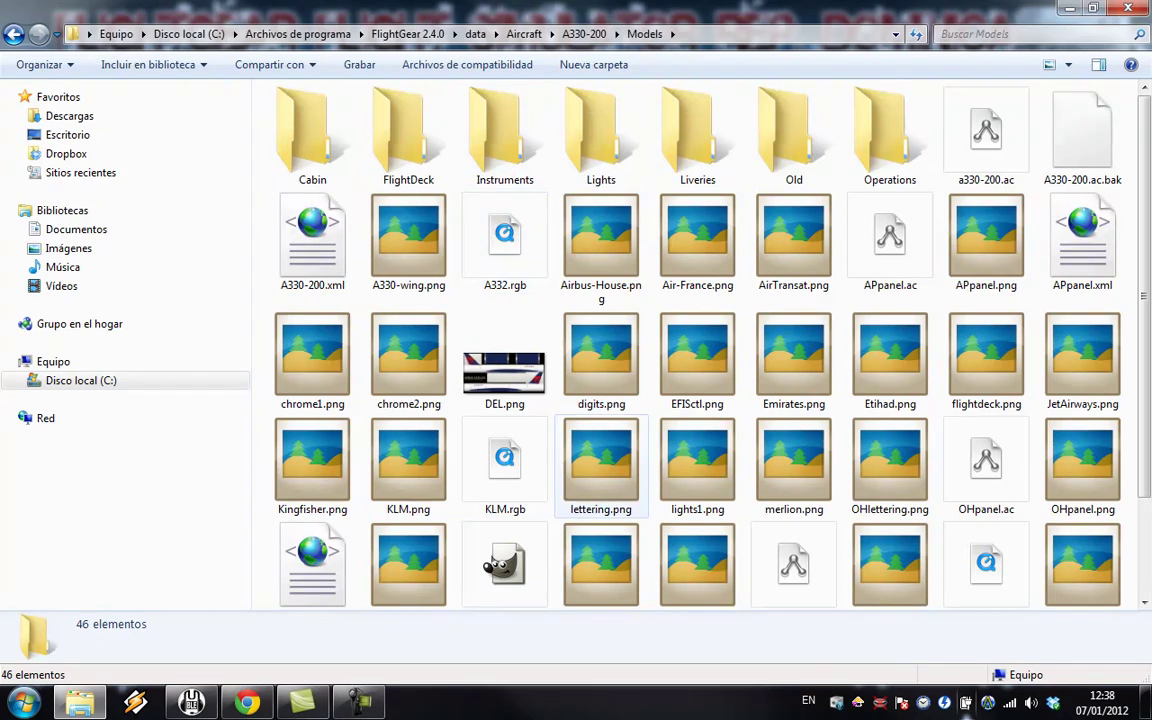
scroll(601, 450, down, 2)
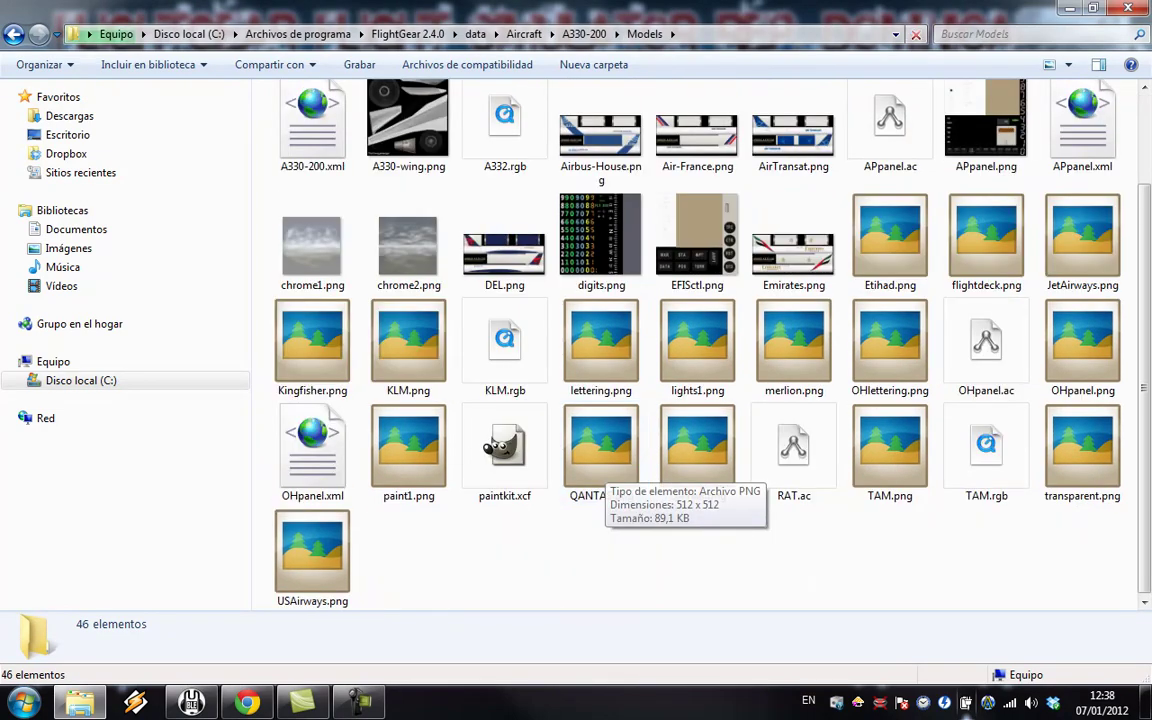
scroll(163, 33, up, 2)
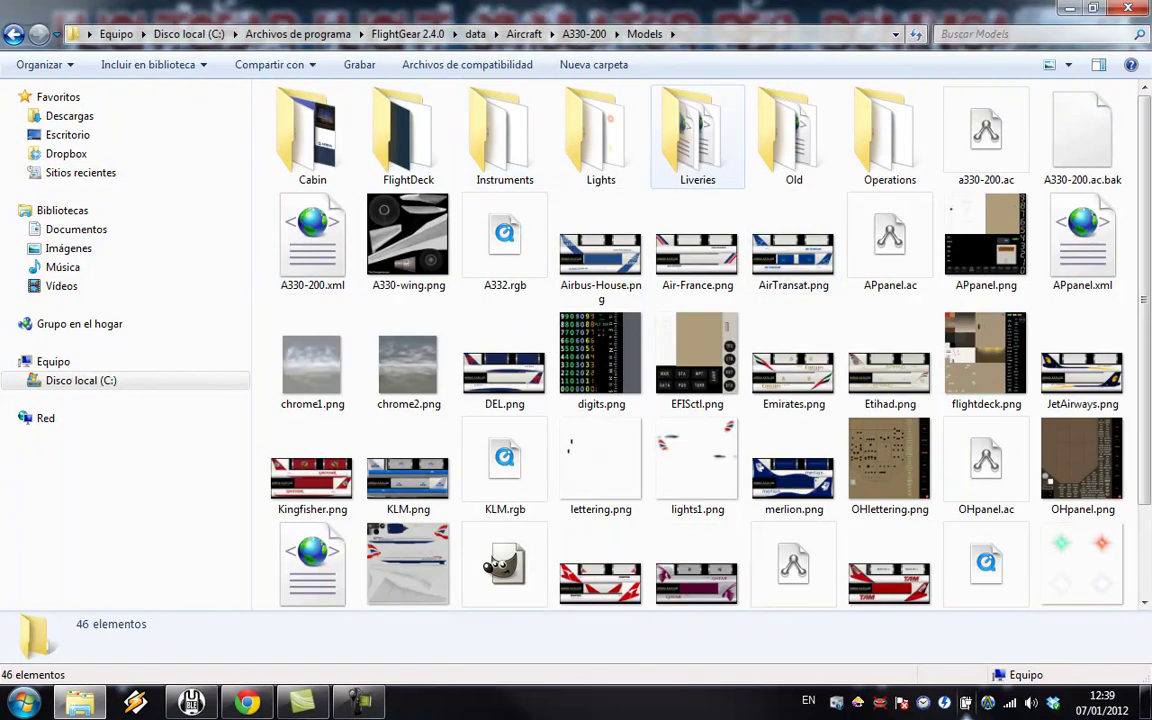
Paste ACH.xml and Air-China.png into the Liveries folder inside Models, granting administrator permission for the copy.
click(697, 137)
double_click(697, 137)
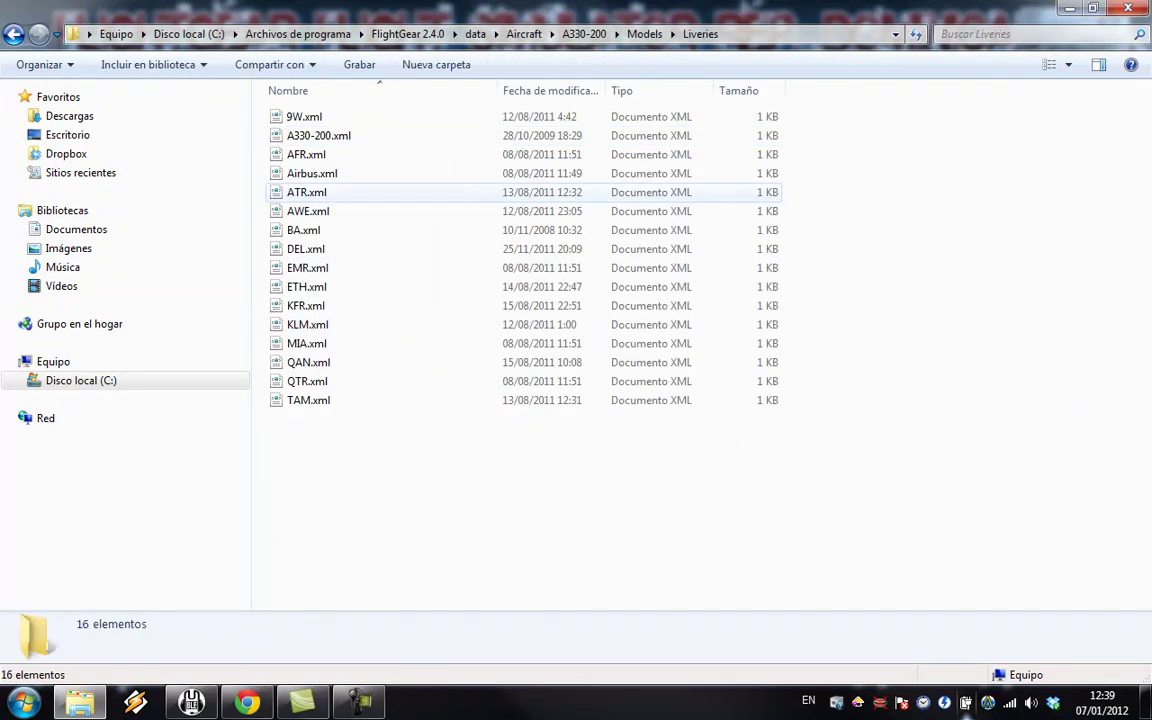
key(ctrl+v)
click(555, 411)
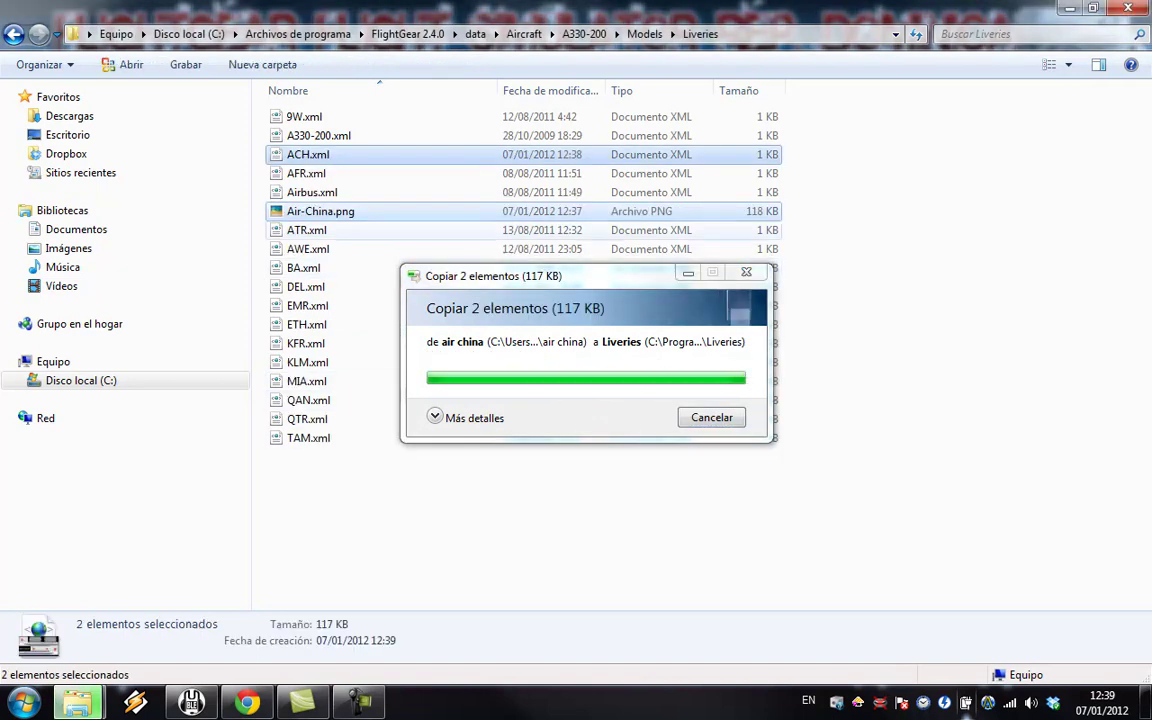
Move Air-China.png out of Liveries into the parent Models folder, granting administrator permission for the move.
click(321, 211)
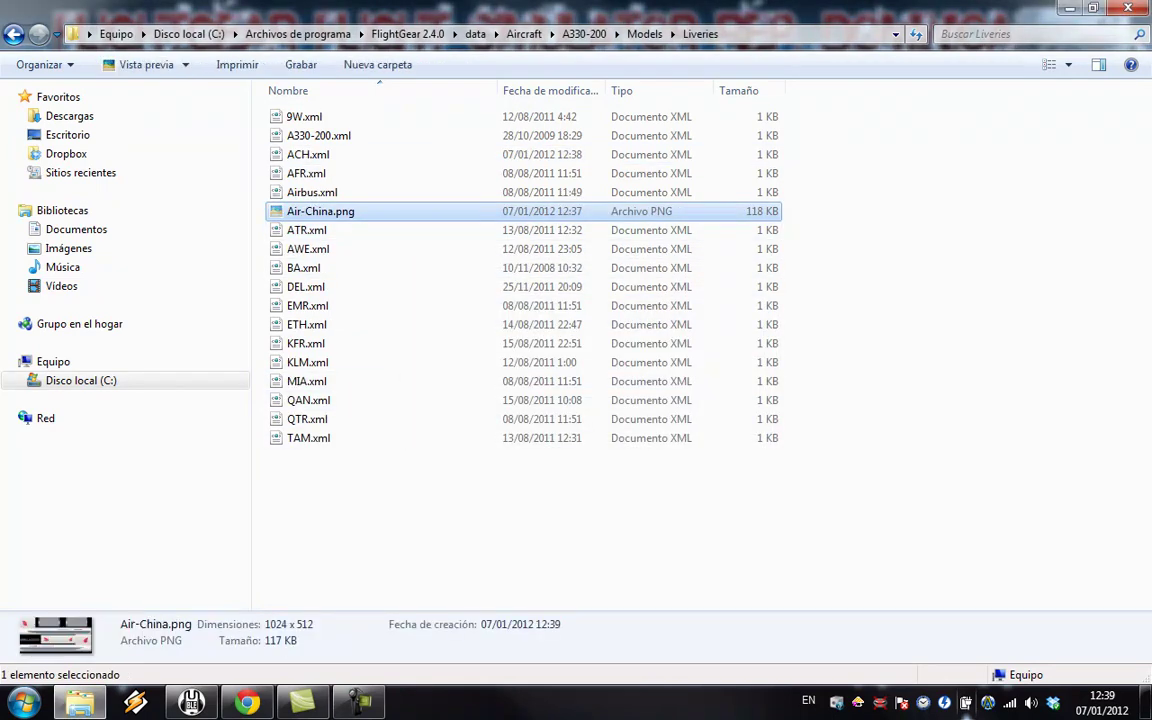
key(BackSpace)
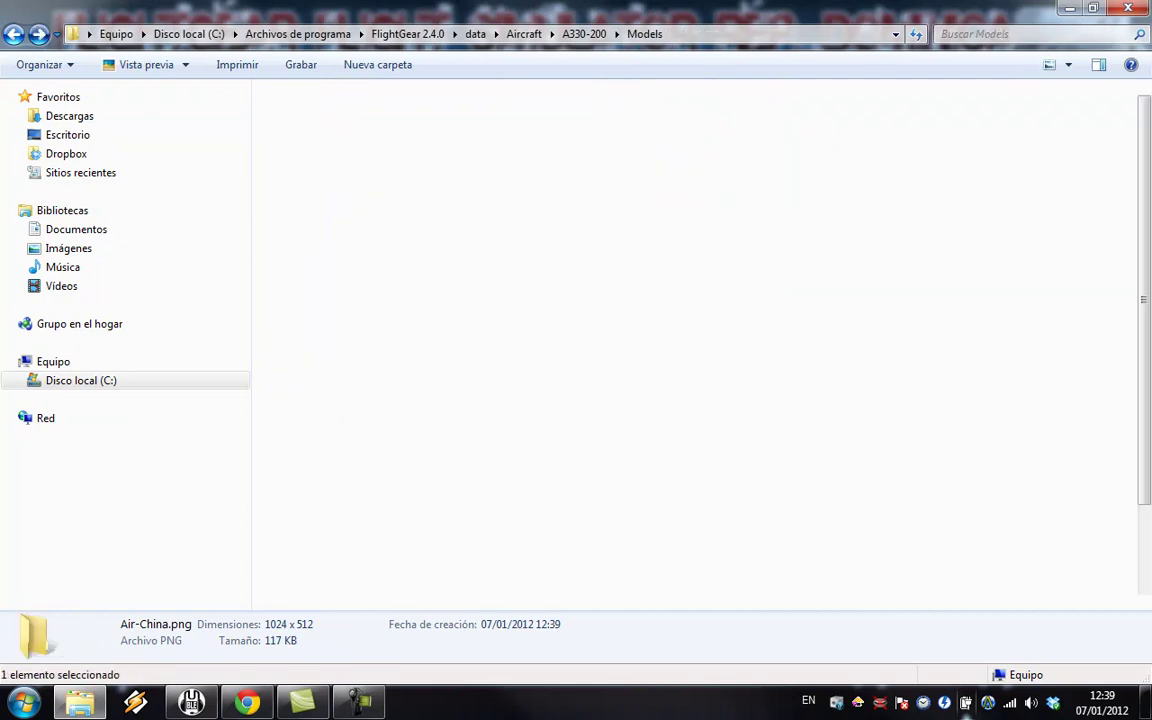
key(ctrl+v)
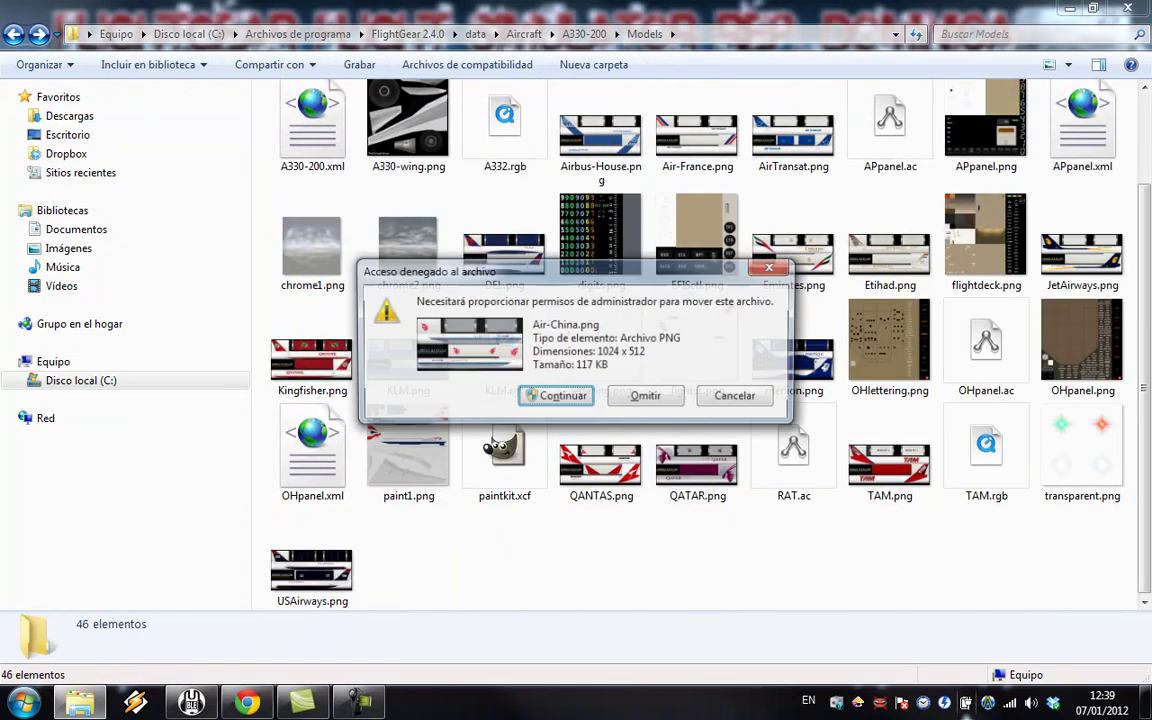
click(560, 396)
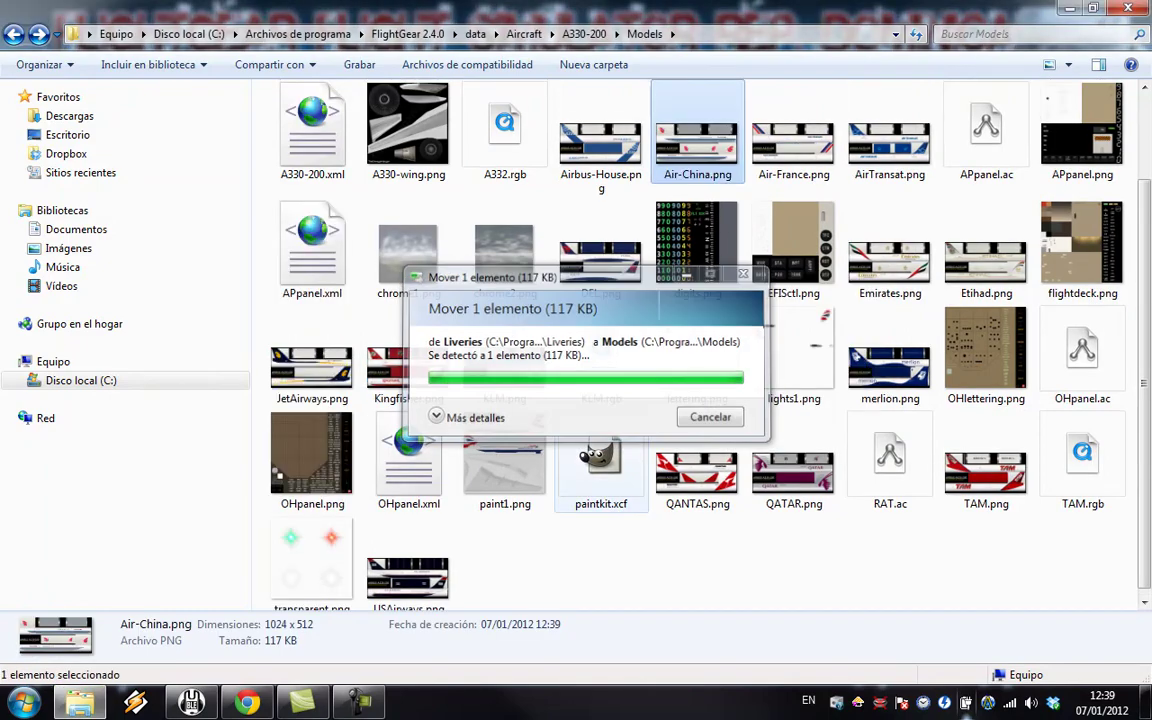
scroll(600, 460, up, 1)
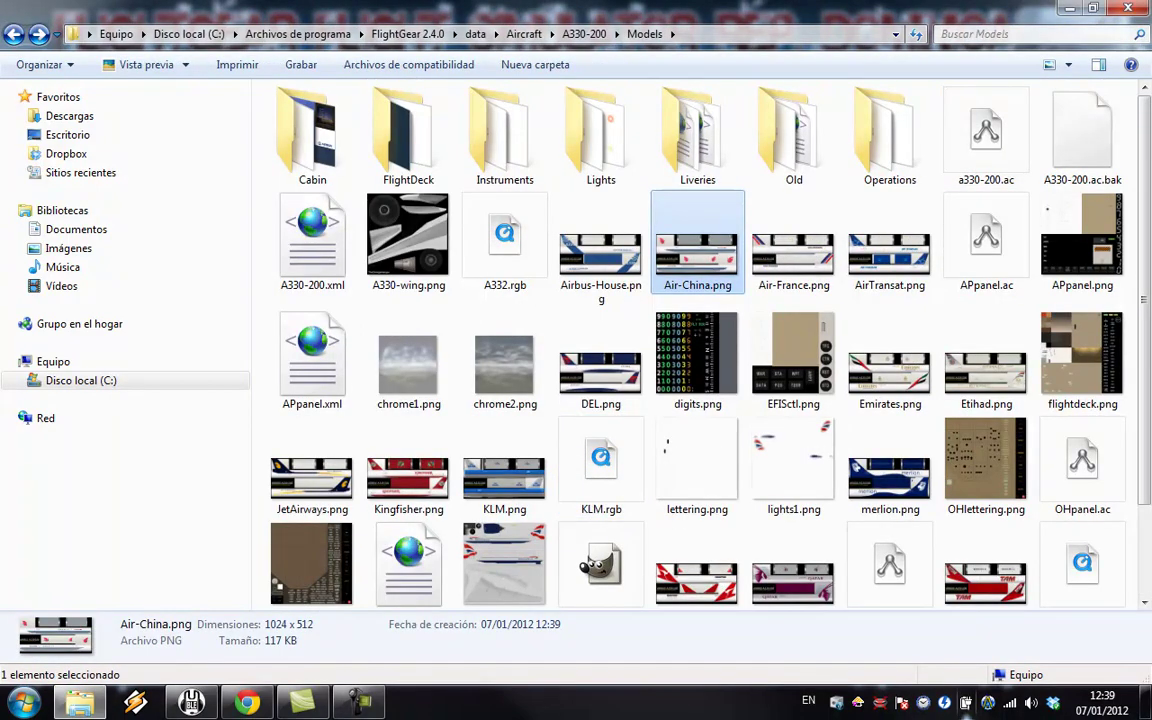